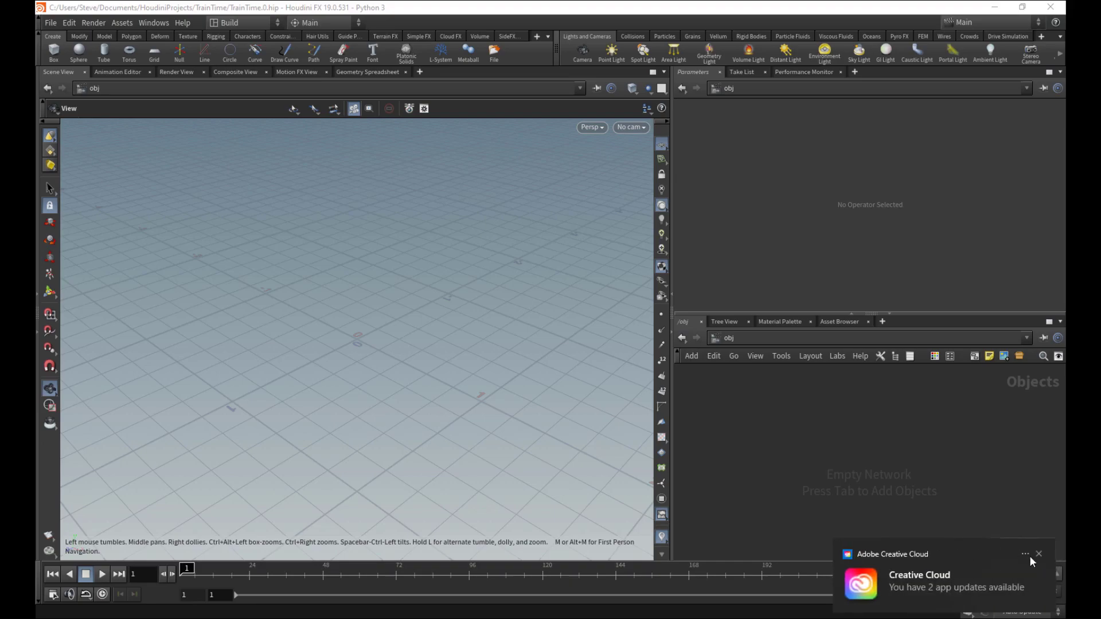
left_click(1039, 554)
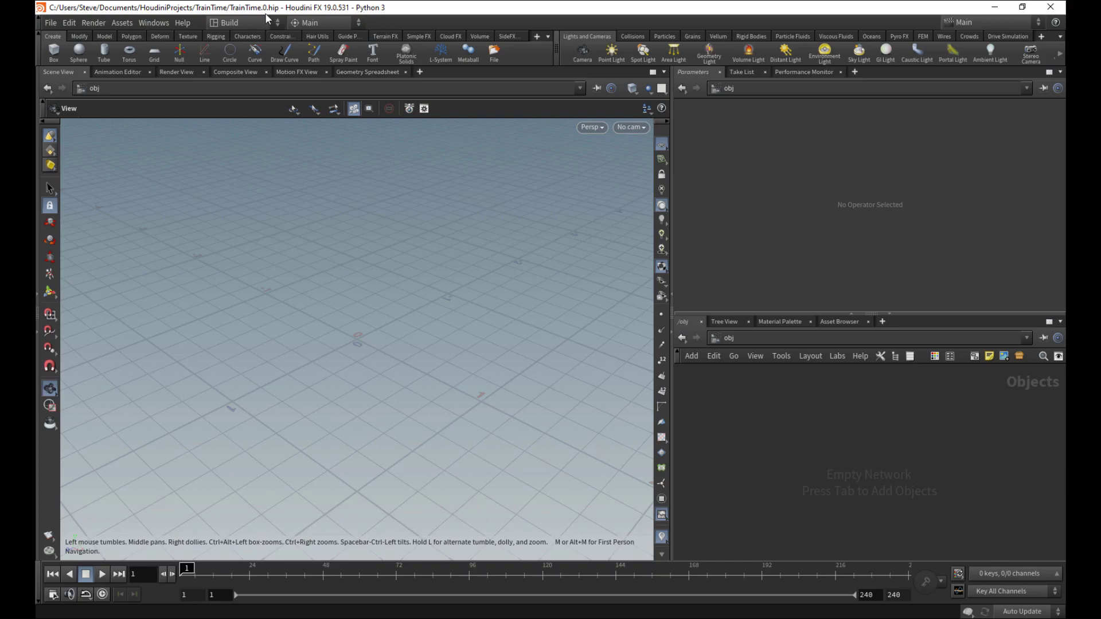
left_click(50, 23)
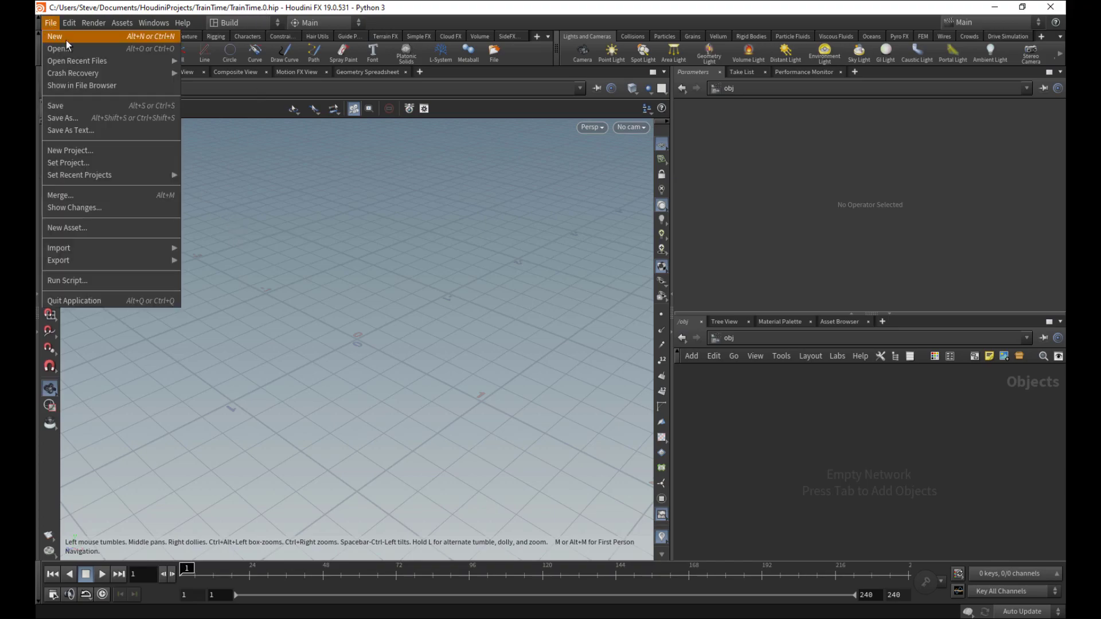
left_click(94, 151)
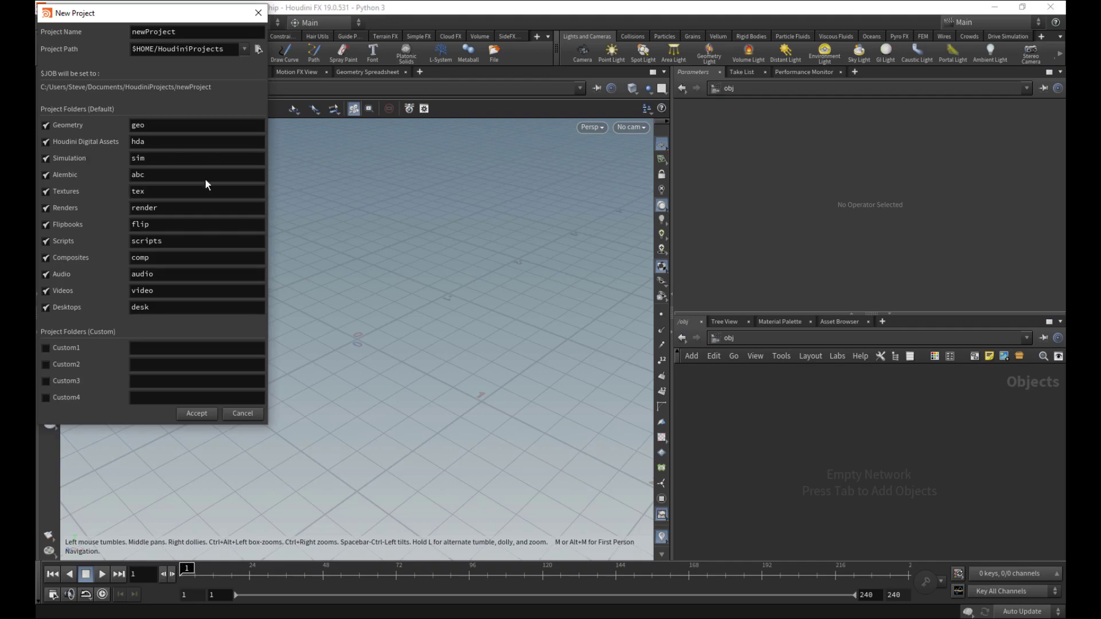
left_click(263, 13)
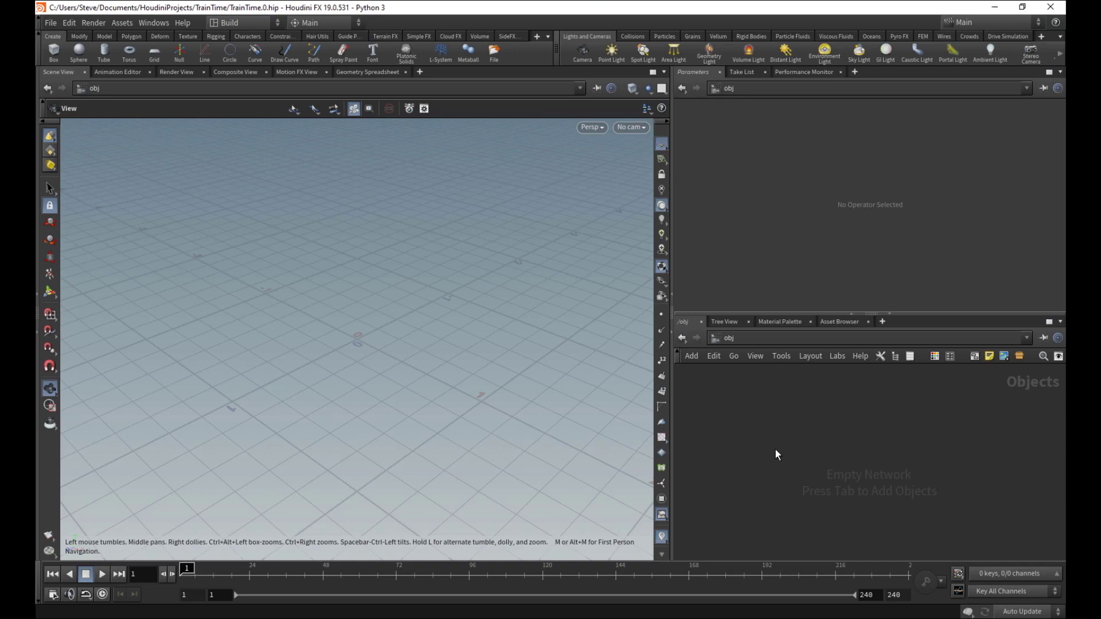
- Add a Geometry object to the empty object network and name it asset
key("Tab")
type("geo")
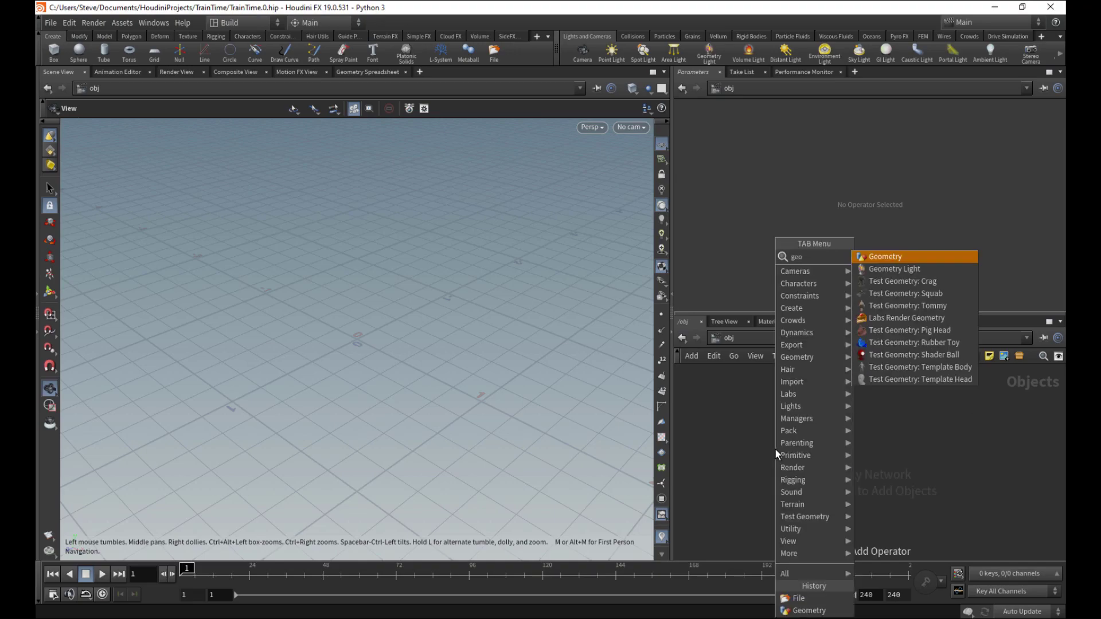
key("Return")
left_click(775, 450)
double_click(810, 451)
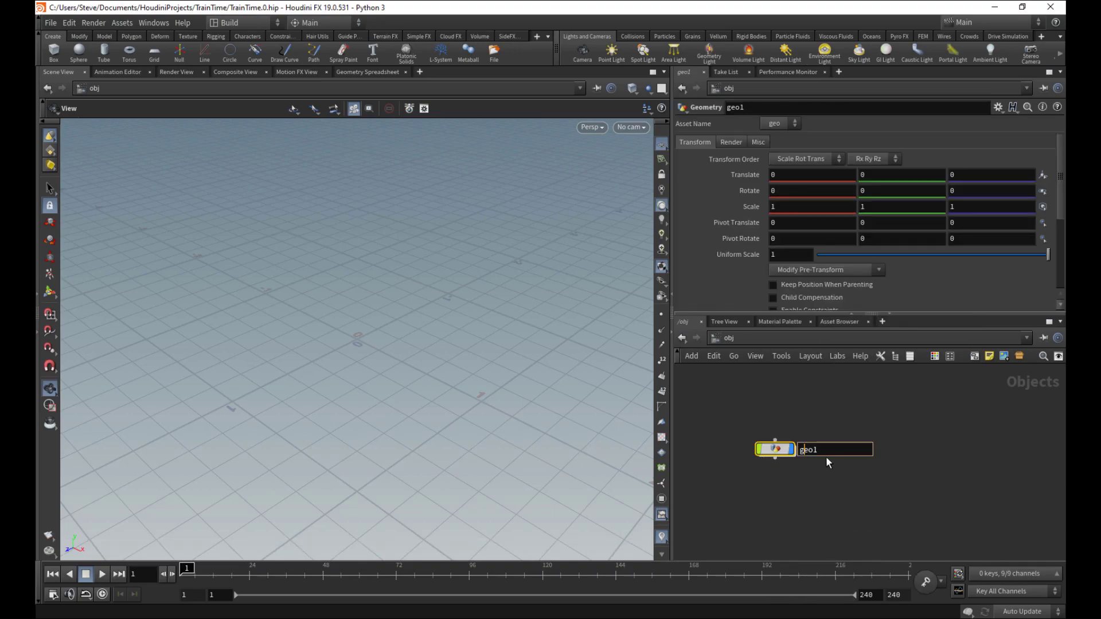
type("asset")
key("Return")
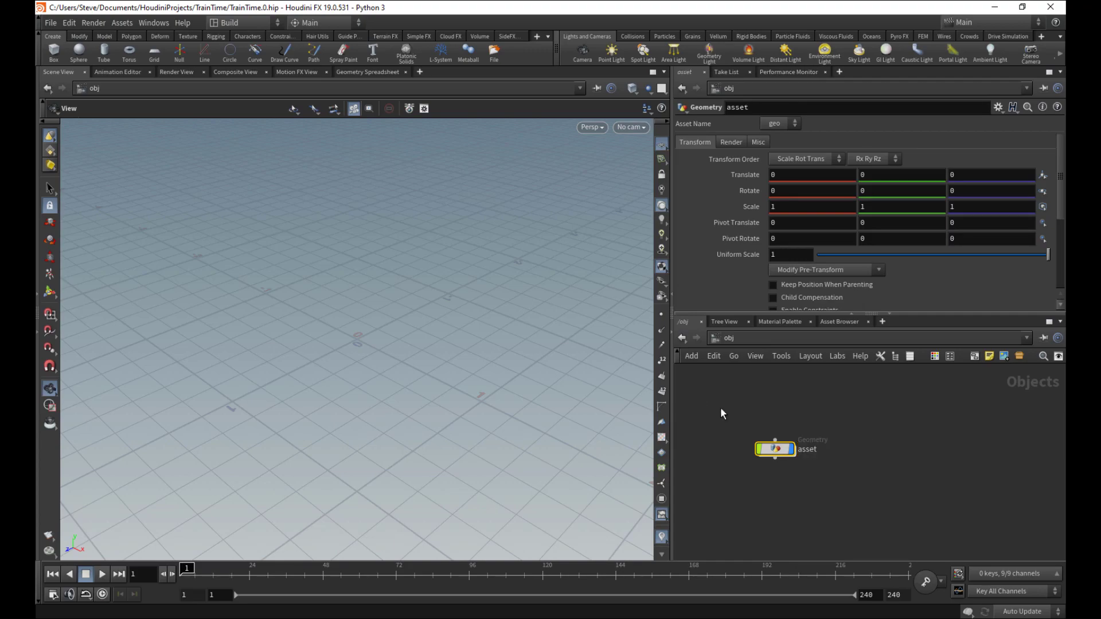
left_click_drag(763, 456, 783, 430)
left_click_drag(742, 383, 847, 481)
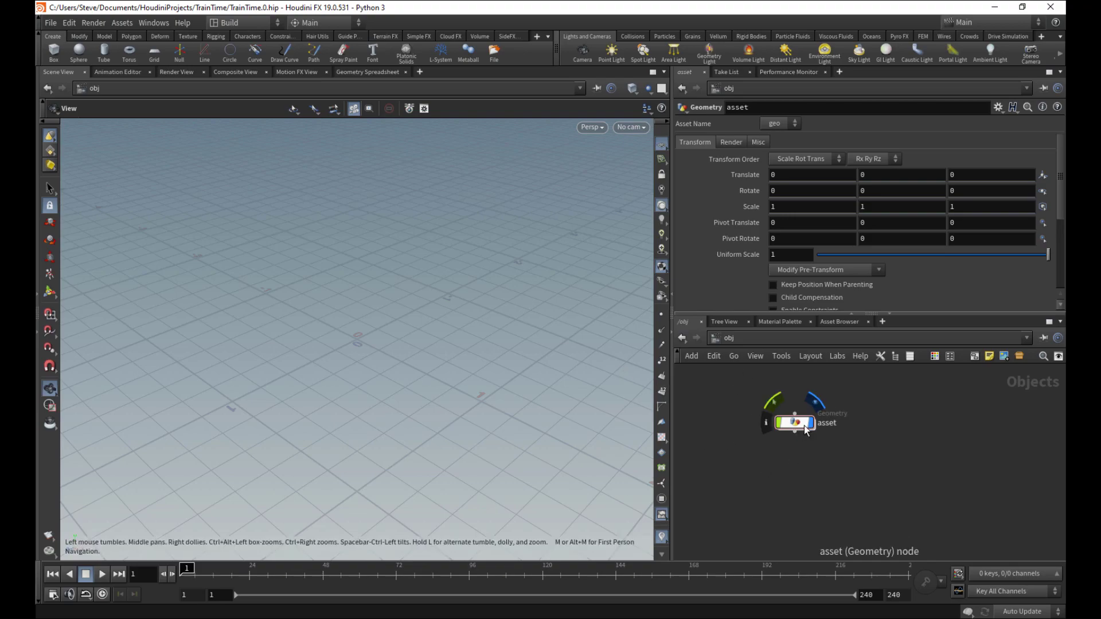
left_click_drag(799, 424, 803, 426)
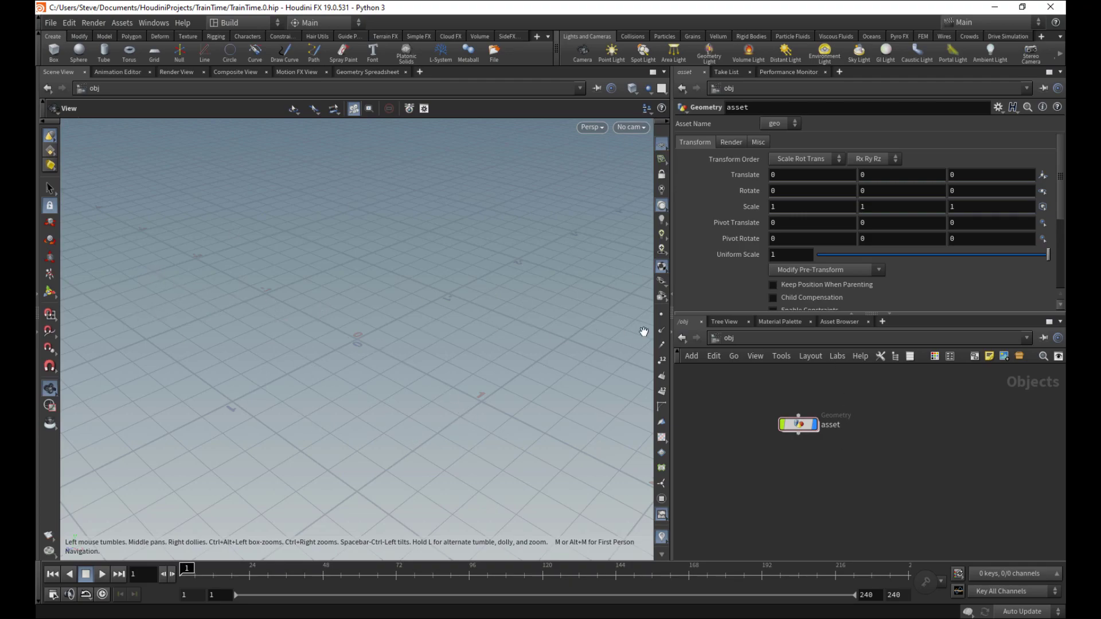
scroll(813, 459, "up", 1)
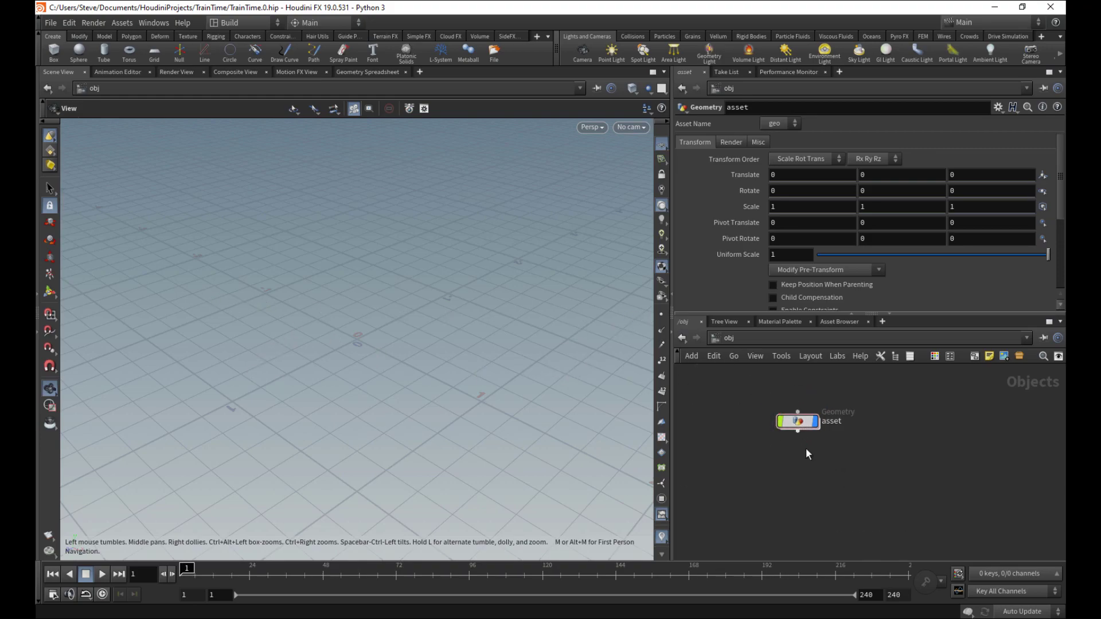
- Go inside the asset object and add a File node to its geometry network
left_click(812, 423)
scroll(811, 423, "up", 1)
double_click(812, 423)
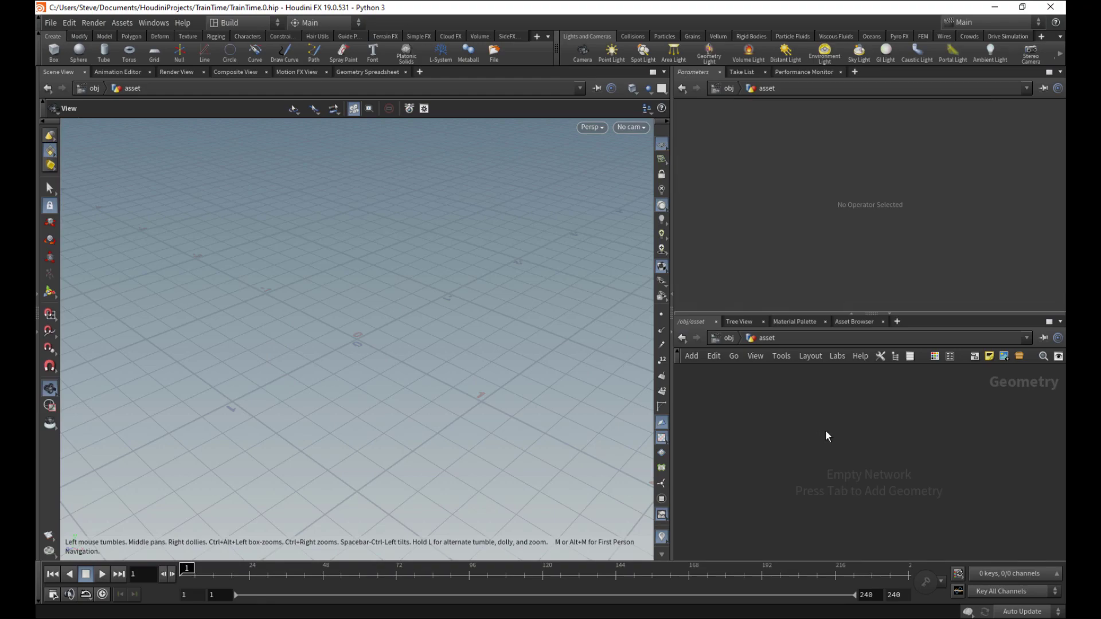
key("Tab")
type("file")
key("Return")
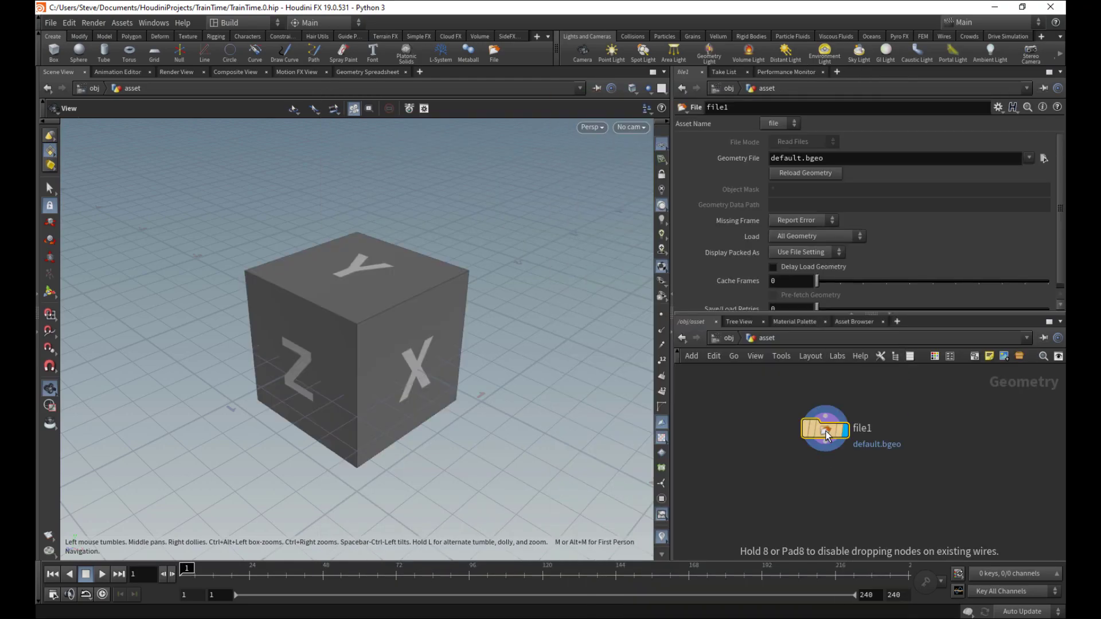
left_click(826, 431)
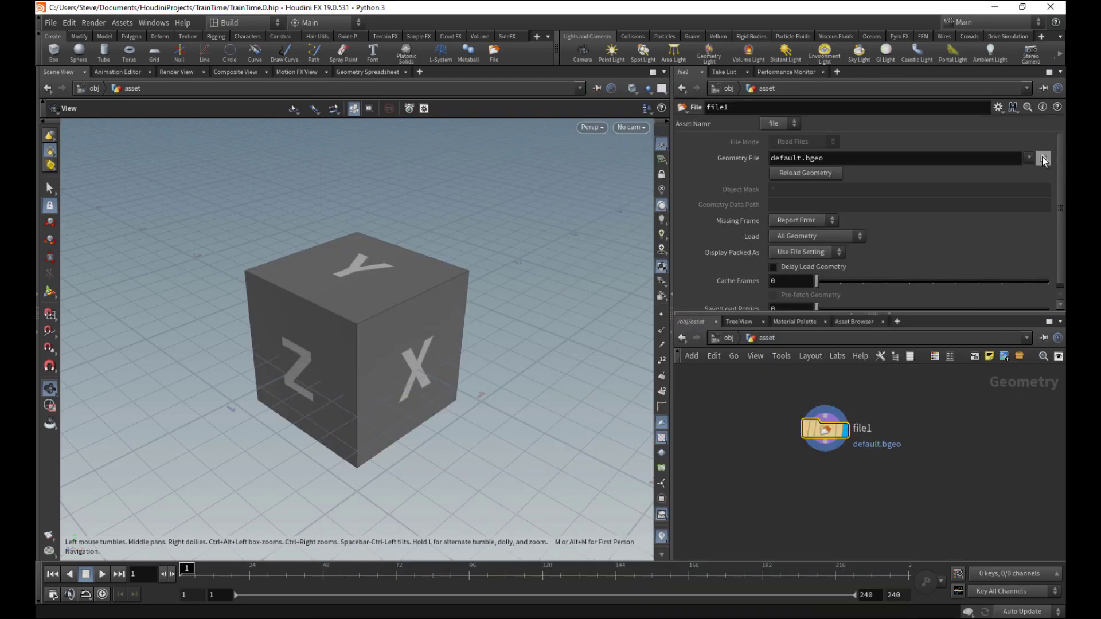
- Load Titan_Train_VAT_Final.fbx from the $JOB/fbx folder into the File node and frame the train model
left_click(1043, 159)
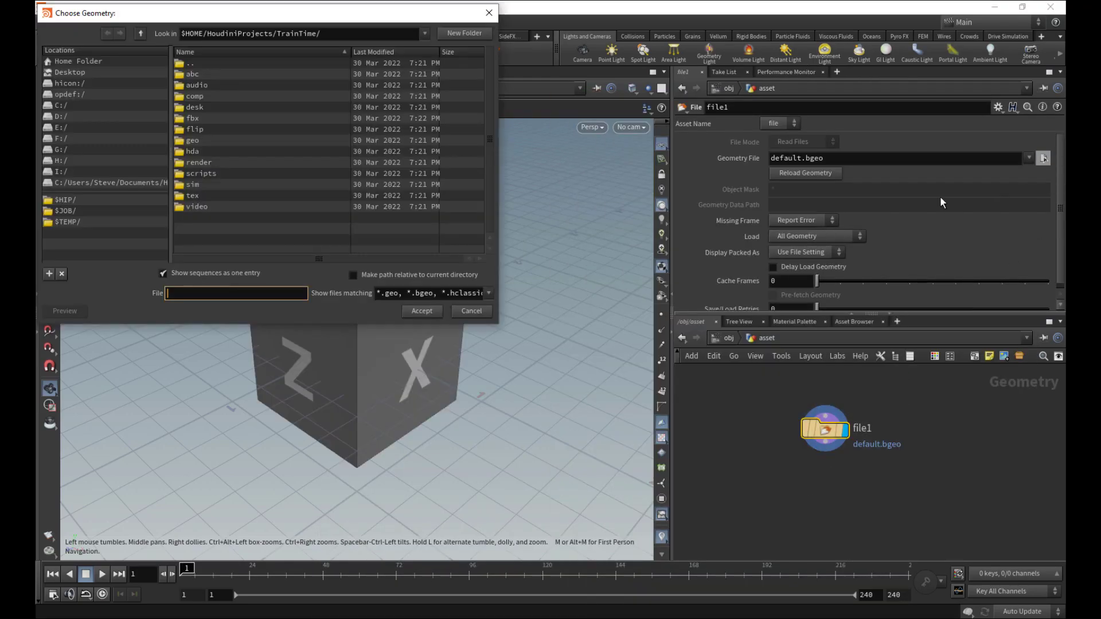
left_click(63, 210)
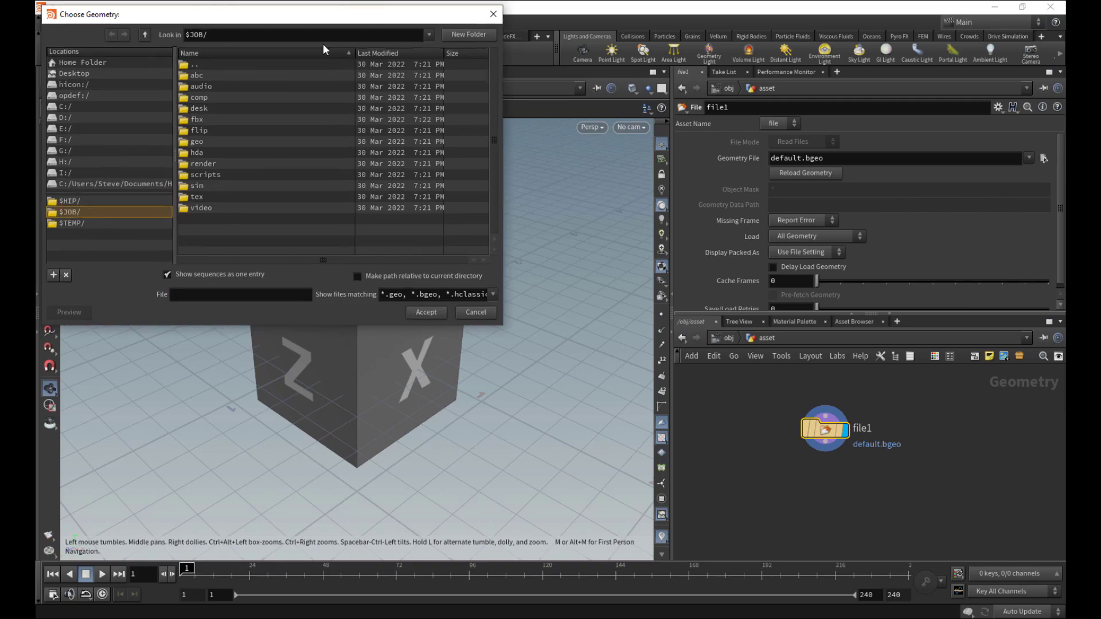
left_click_drag(298, 14, 385, 125)
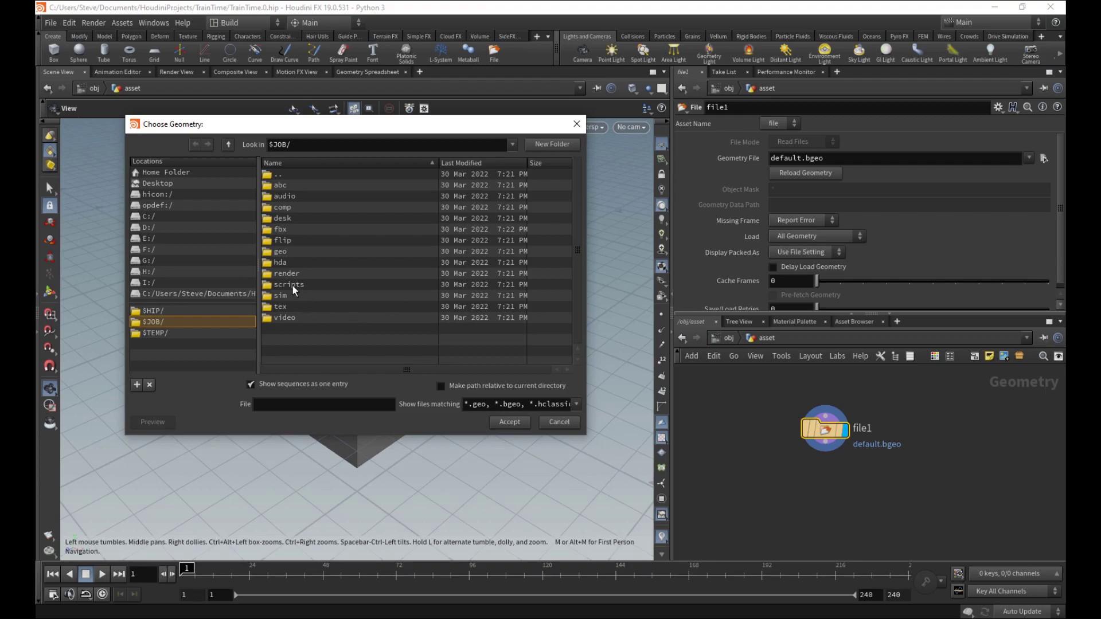
double_click(281, 229)
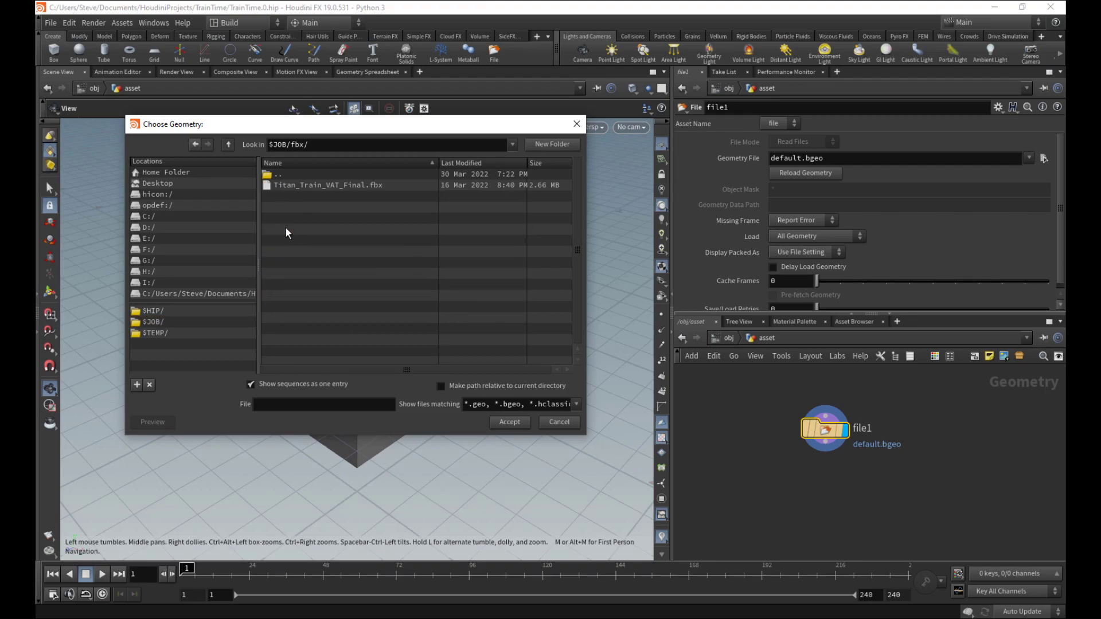
left_click(338, 186)
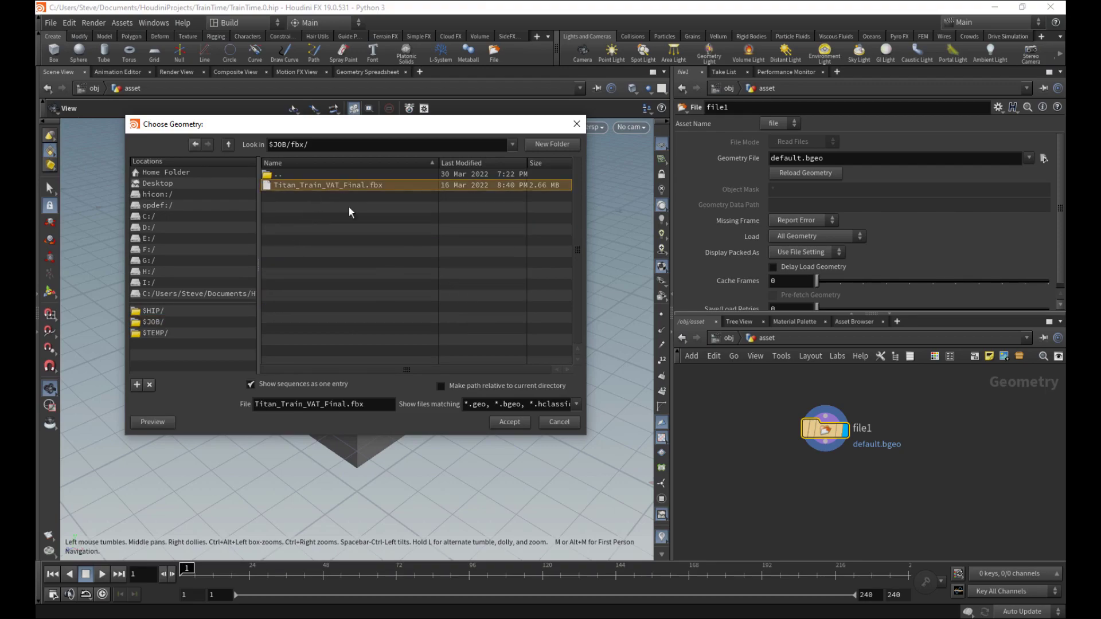
left_click(509, 422)
key("space+g")
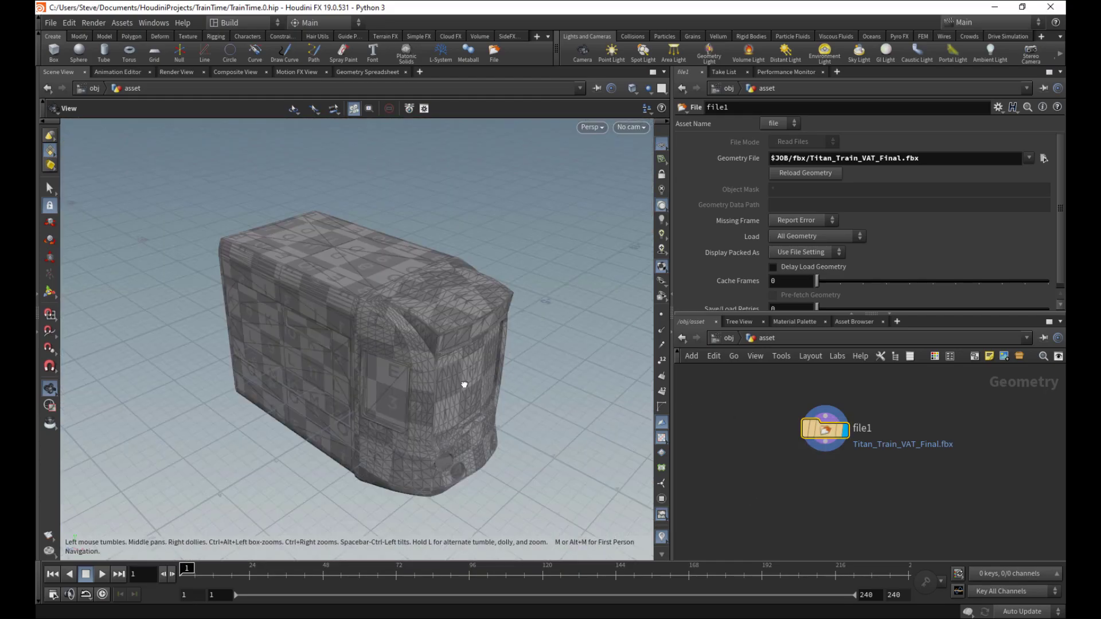
left_click_drag(463, 384, 481, 396)
scroll(586, 396, "down", 4)
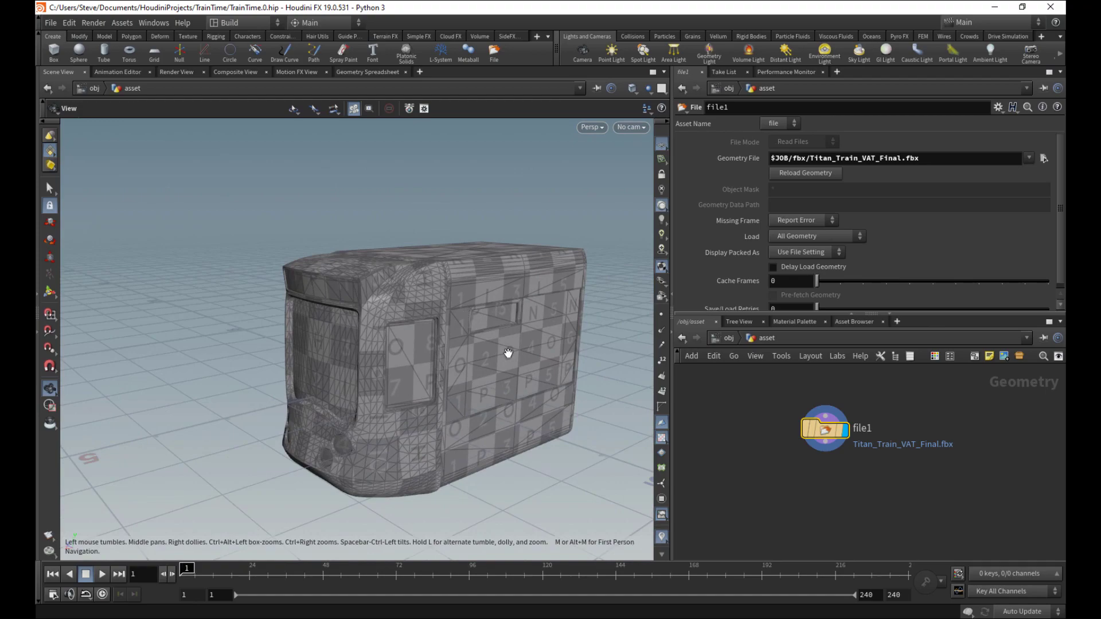
- Inspect the File node's geometry information, including its point and primitive attributes
middle_click_drag(788, 460, 748, 423)
left_click(801, 469)
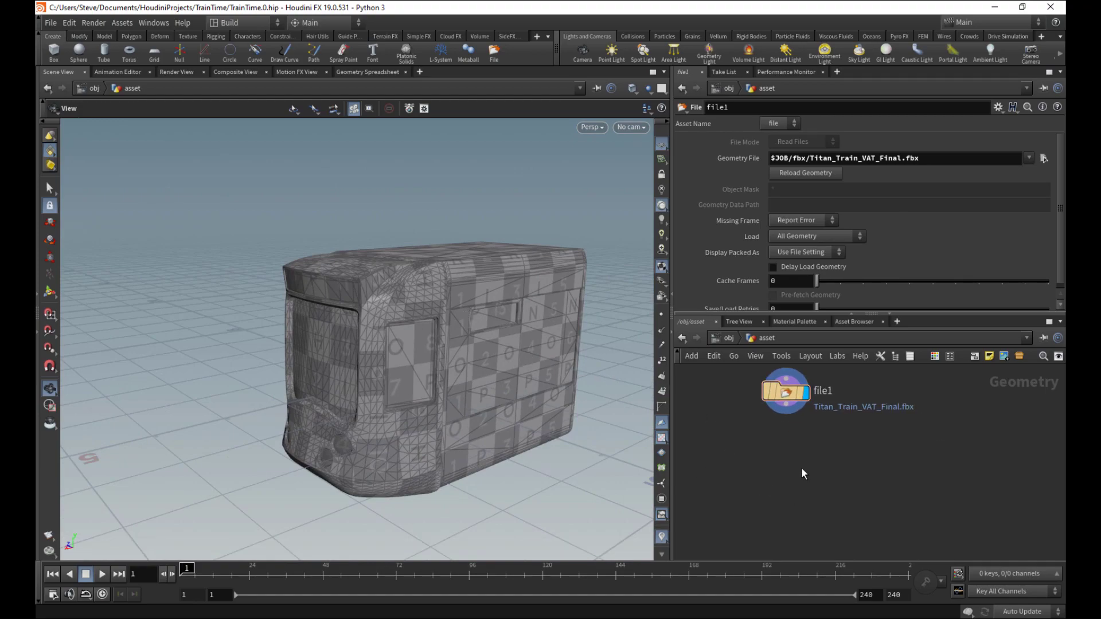
key("Tab")
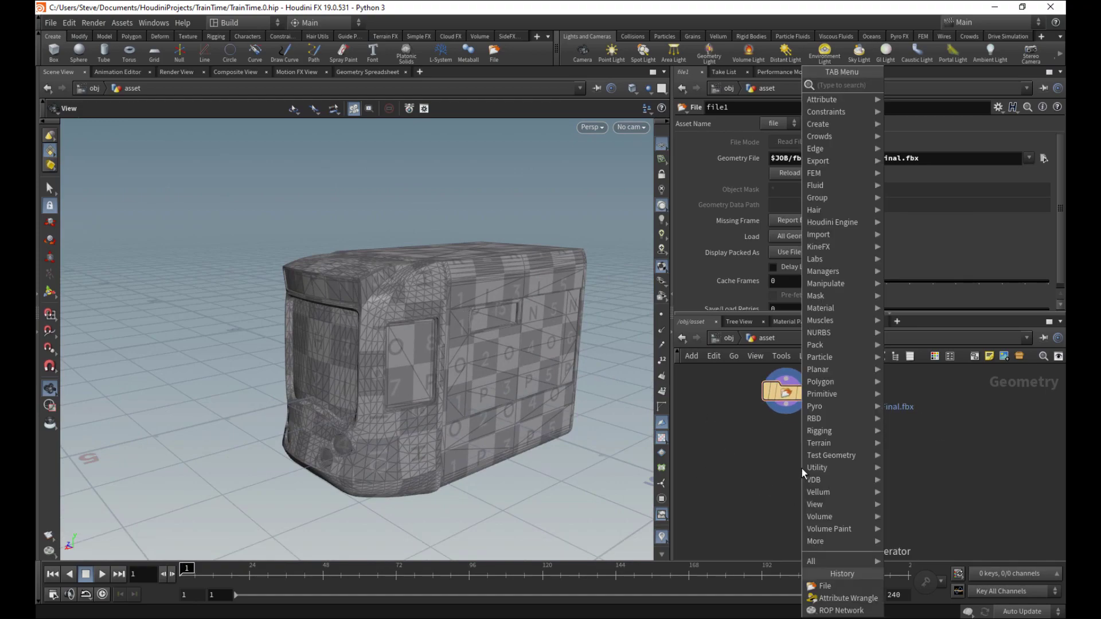
middle_click(786, 397)
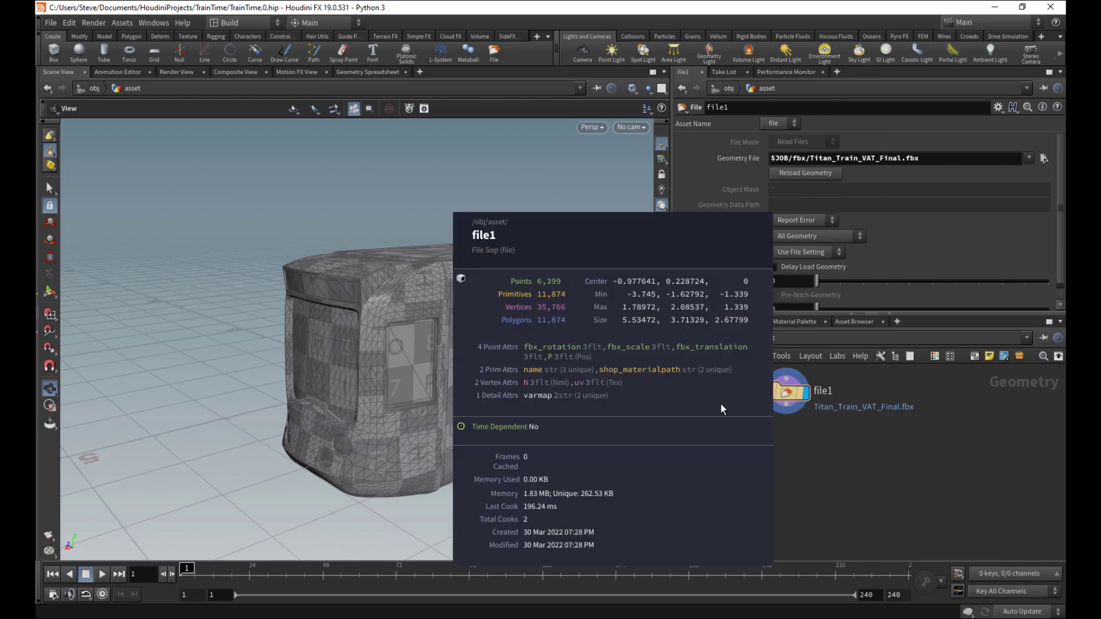
- Show the File node's primitive attributes in the Geometry Spreadsheet and clear the orient attribute filter
left_click(360, 73)
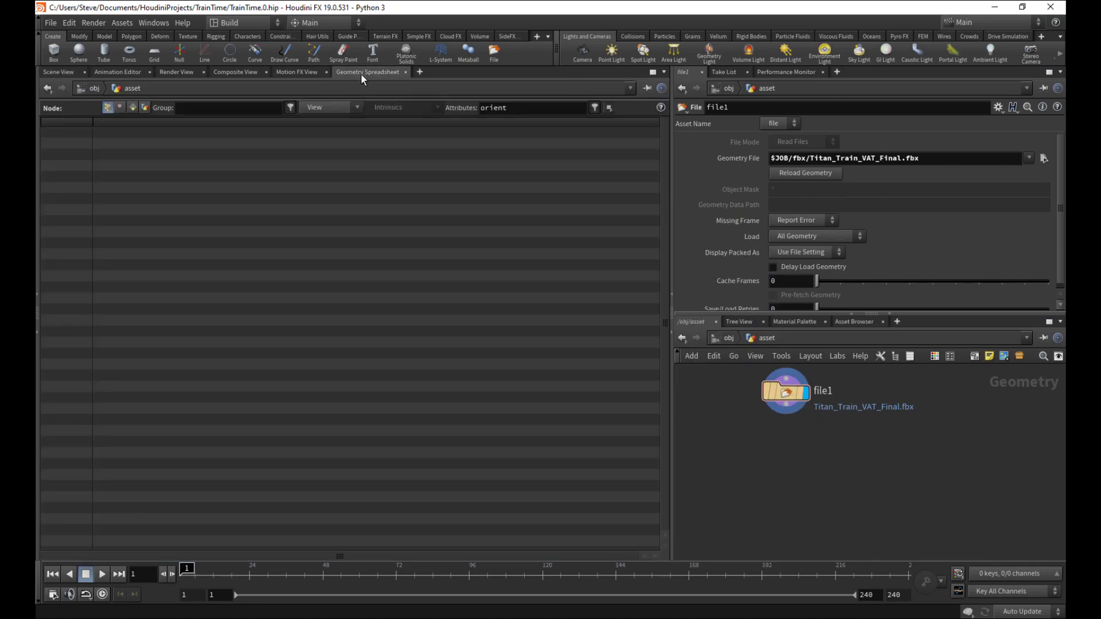
left_click(139, 107)
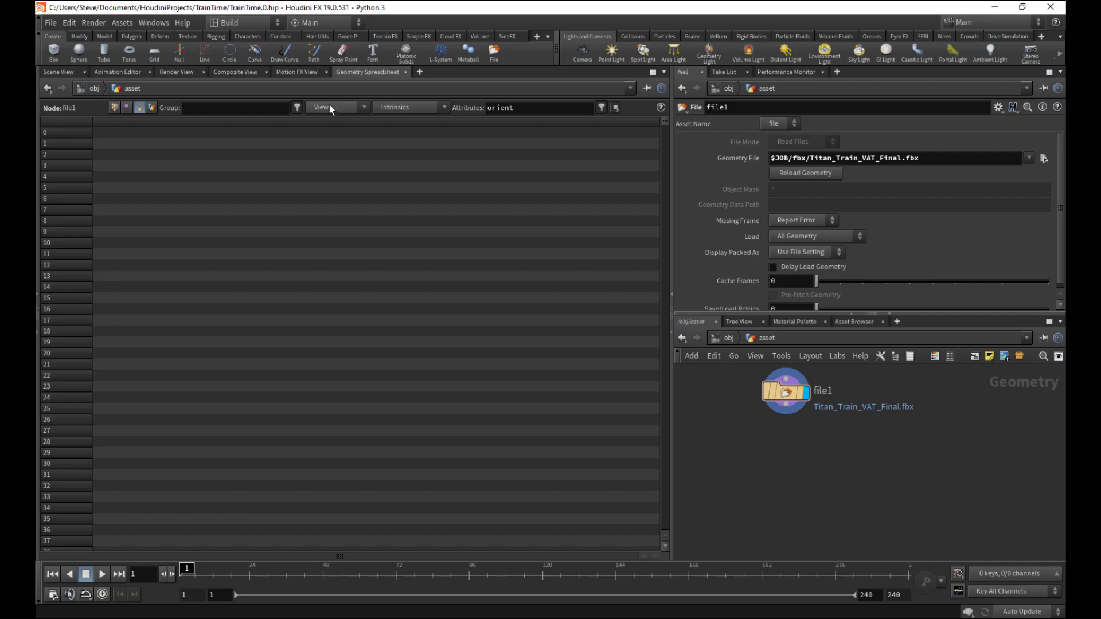
double_click(503, 108)
key("BackSpace")
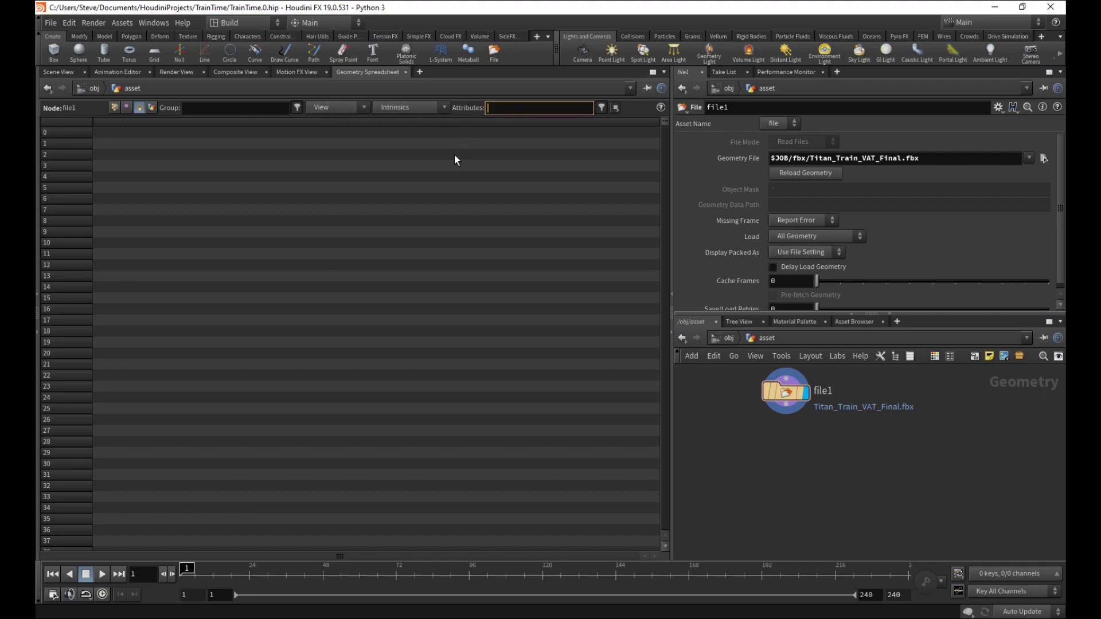
key("Return")
- Sort the primitives by shop_materialpath and name to examine the train's material and name values, and return to the 3D view
left_click(142, 121)
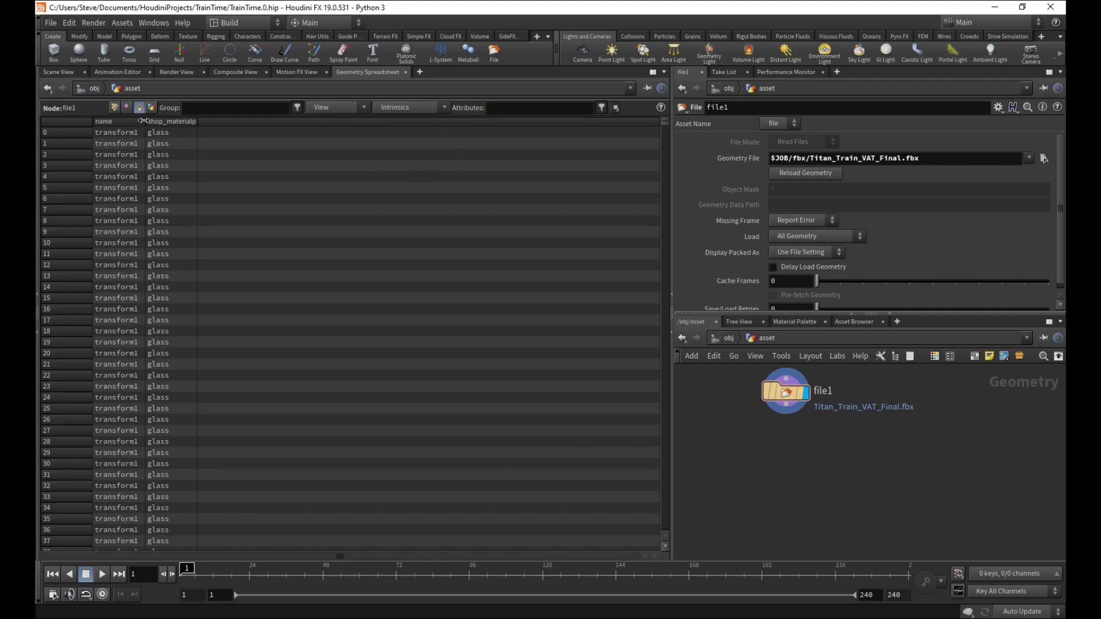
left_click(142, 121)
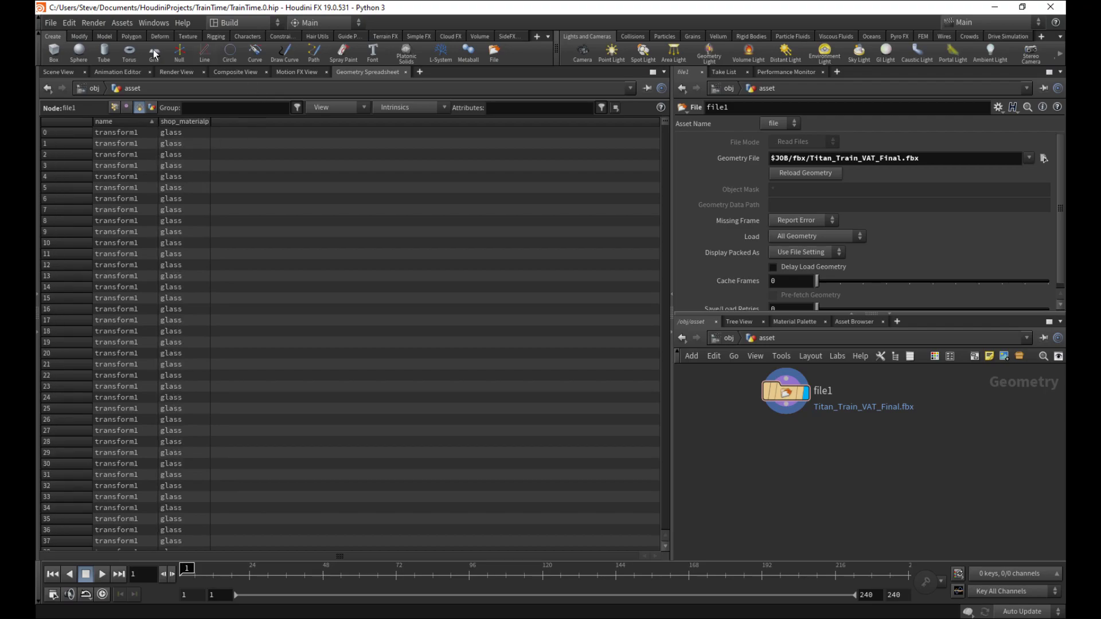
left_click(222, 123)
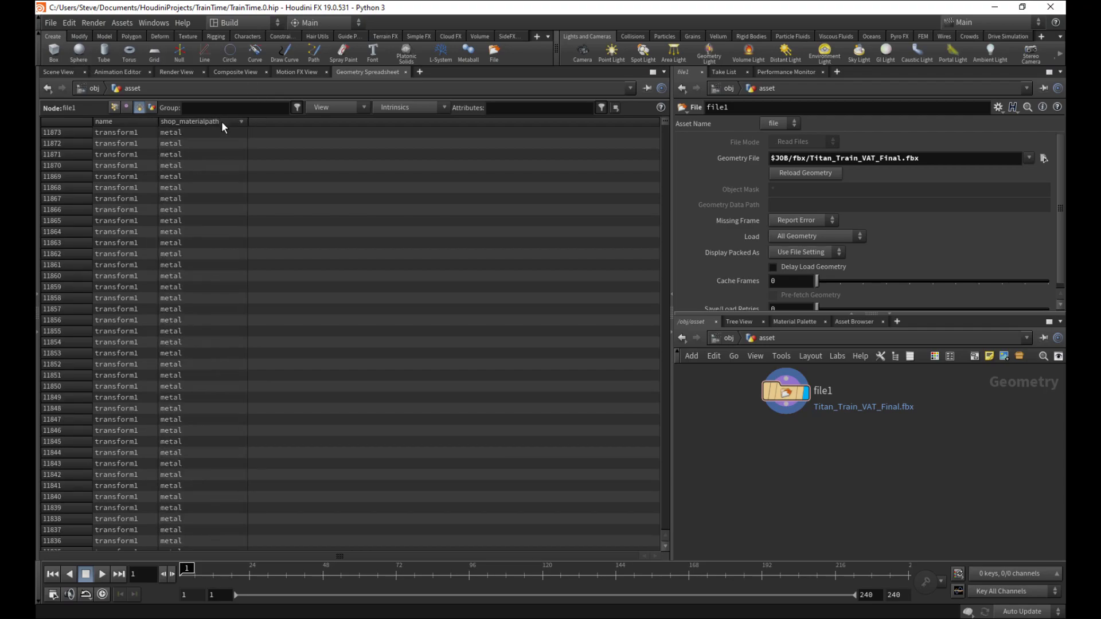
left_click(197, 122)
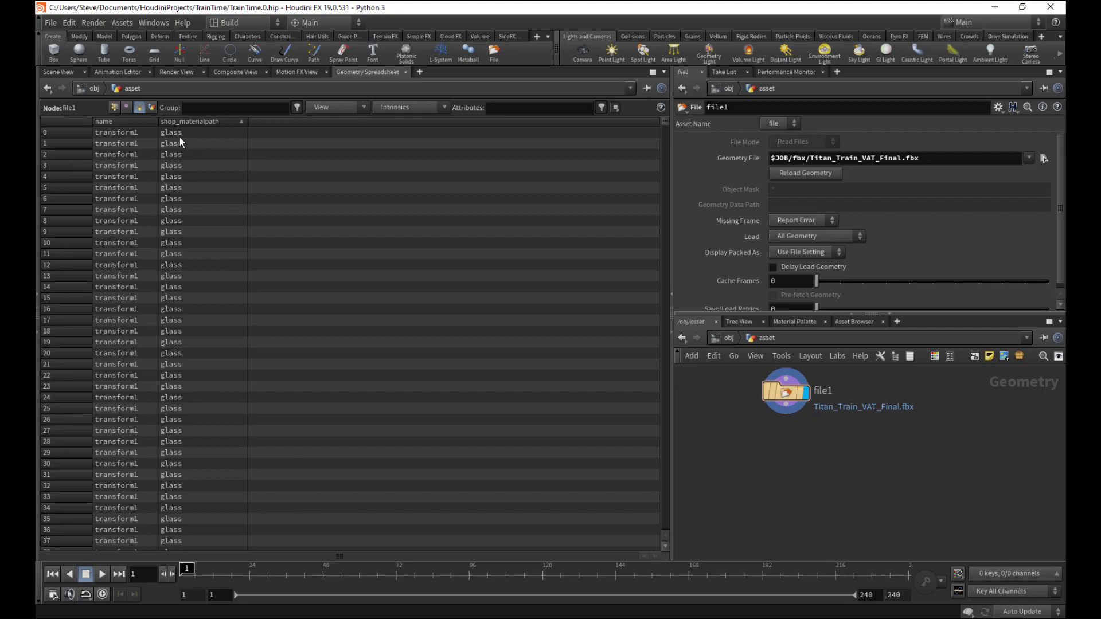
left_click(123, 119)
left_click(59, 71)
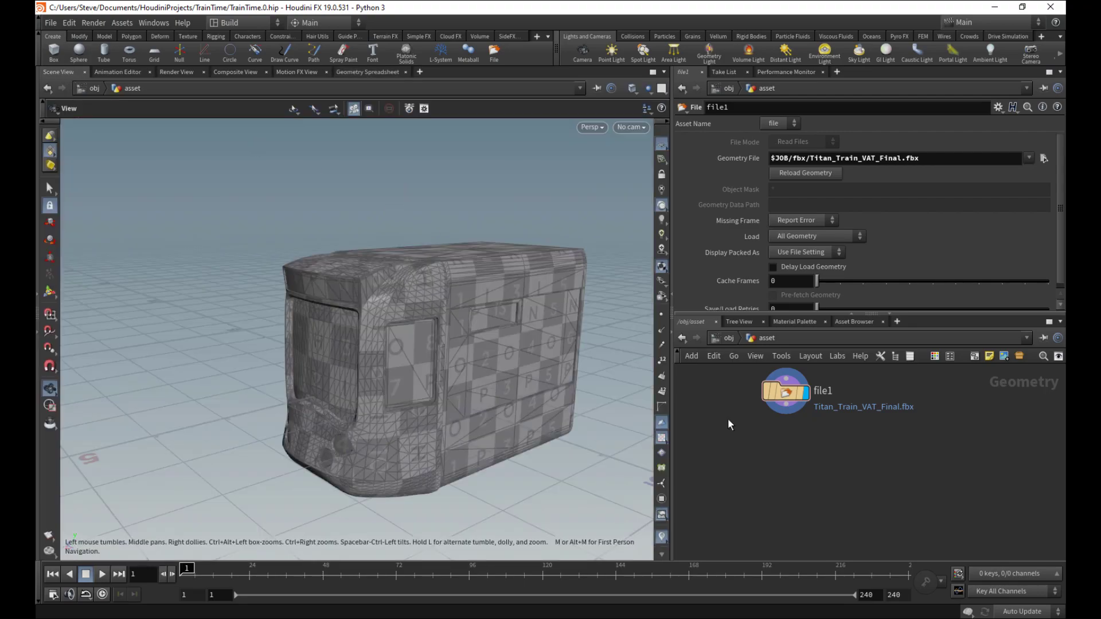
- Add an Assemble node below the File node, connect it to the File node's output and display its result
key("Tab")
key("Escape")
left_click(784, 442)
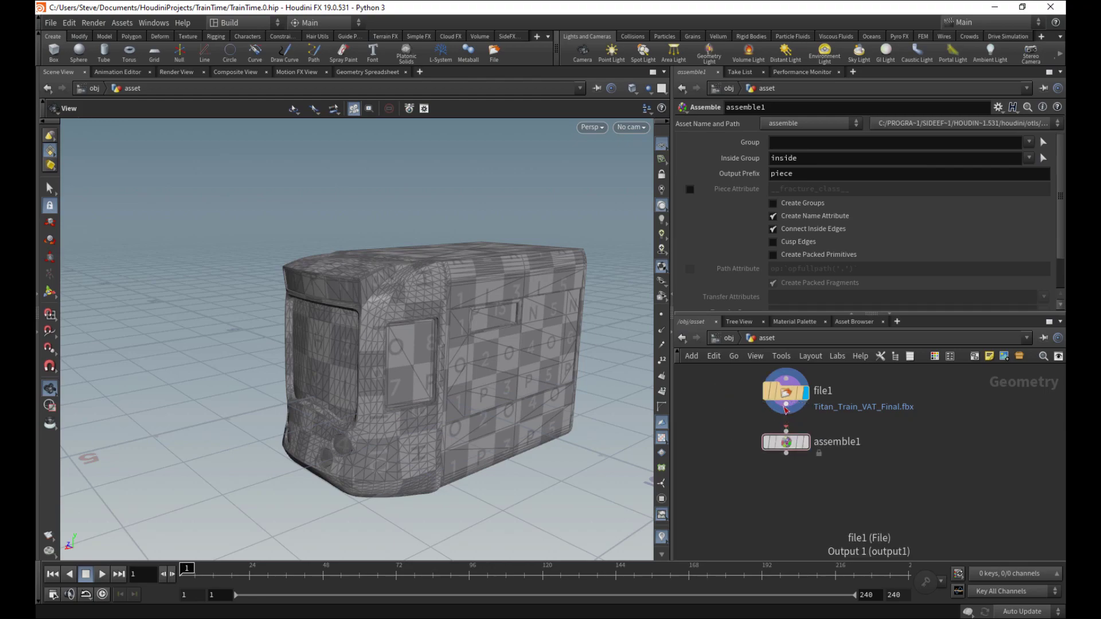
left_click(806, 442)
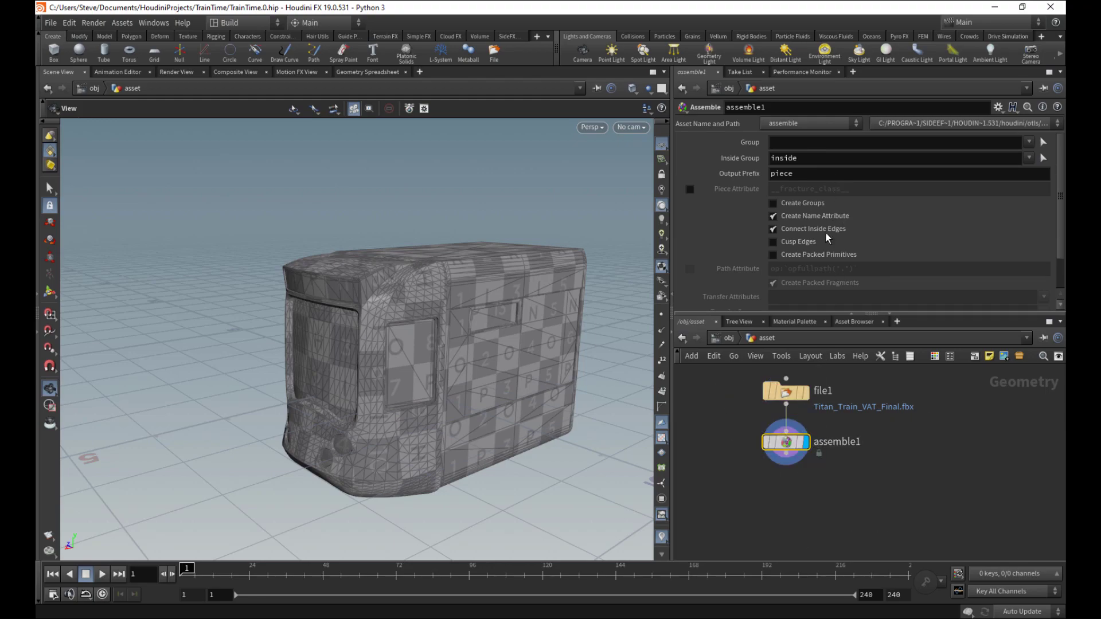
- Check the primitives' name attribute on the Assemble node in the Geometry Spreadsheet
key("s")
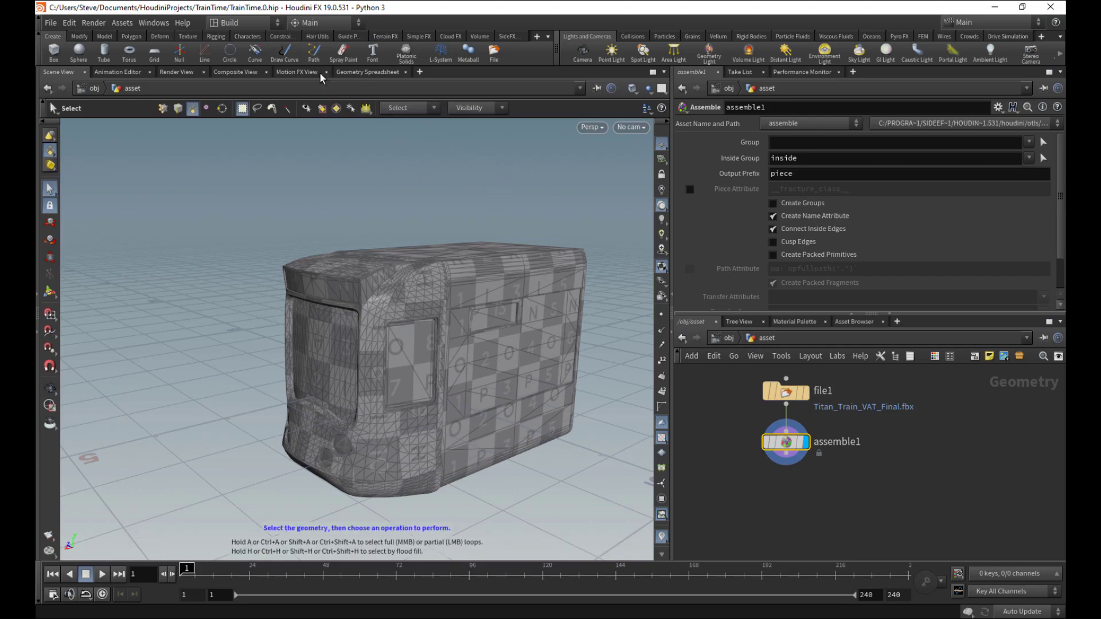
left_click(355, 73)
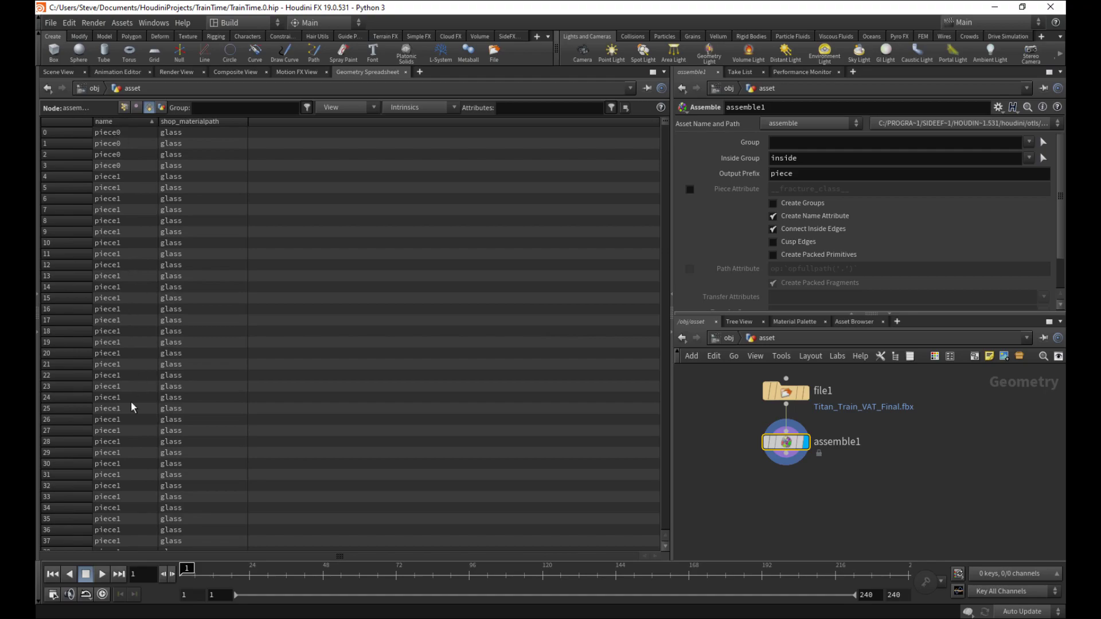
- Return to the 3D view, list the Assemble node's primitive groups by the name attribute and color the pieces
left_click(59, 73)
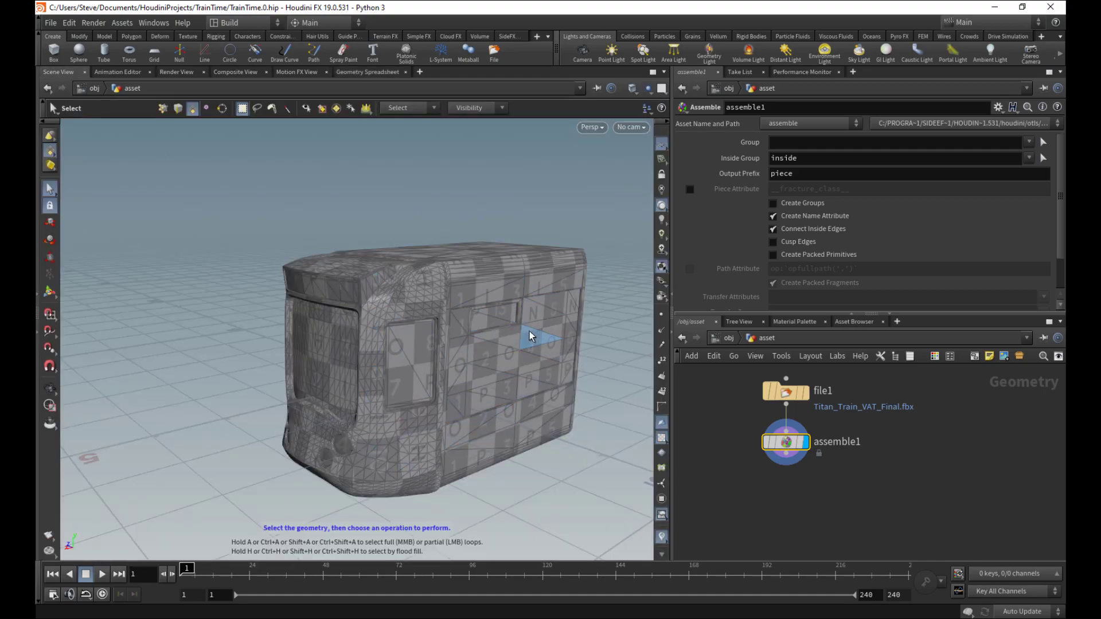
left_click_drag(396, 344, 446, 317, "alt")
right_click_drag(446, 317, 401, 317, "alt")
left_click_drag(401, 317, 359, 222, "alt")
left_click(336, 109)
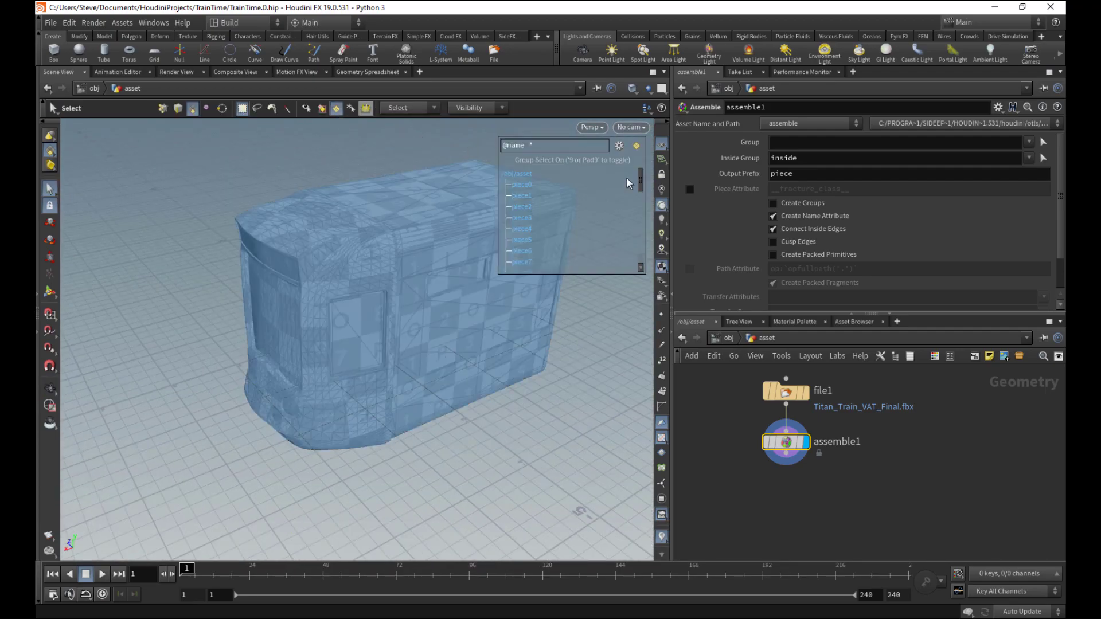
left_click(619, 146)
mouse_move(647, 364)
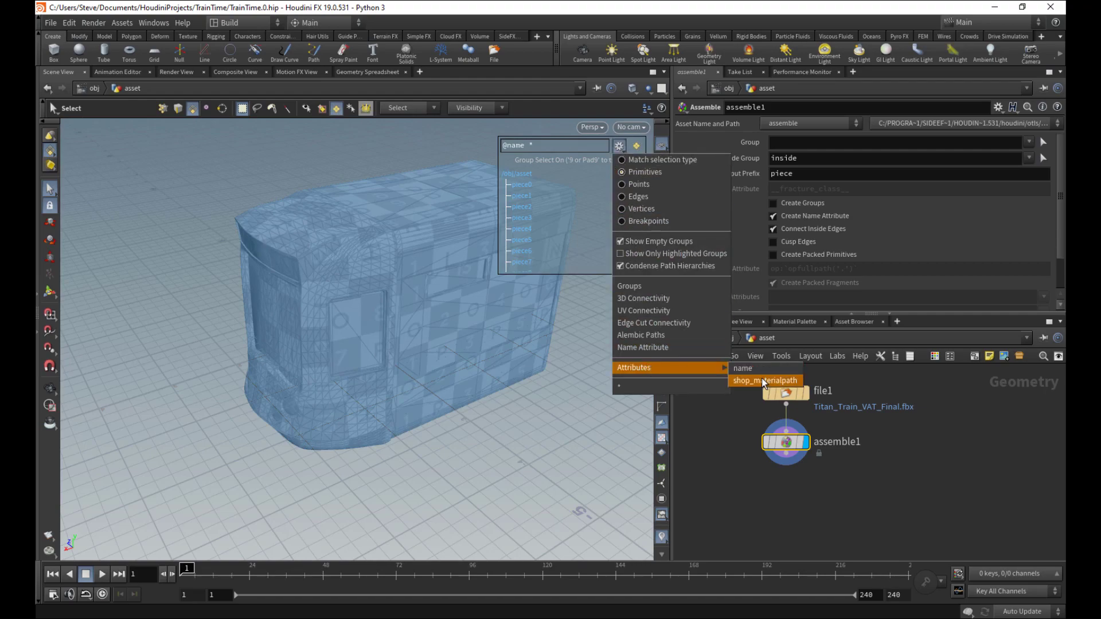
left_click(761, 378)
left_click(636, 145)
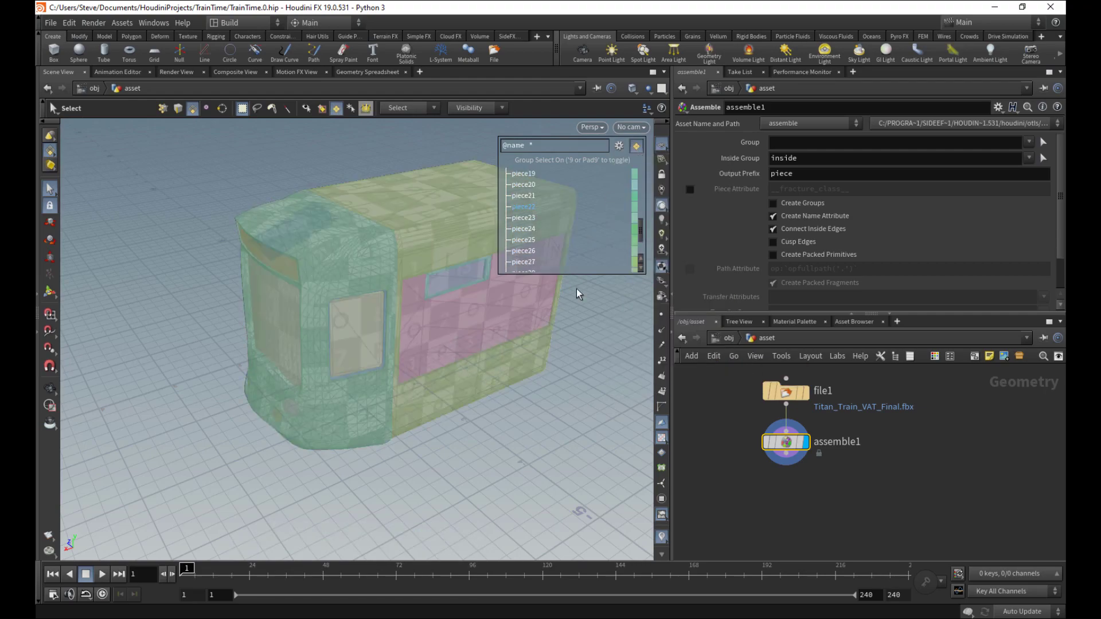
- Switch the primitive group list from the name attribute to shop_materialpath
key("Escape")
mouse_move(511, 386)
left_mouse_down()
mouse_move(501, 364)
mouse_move(499, 396)
left_mouse_up()
key("s")
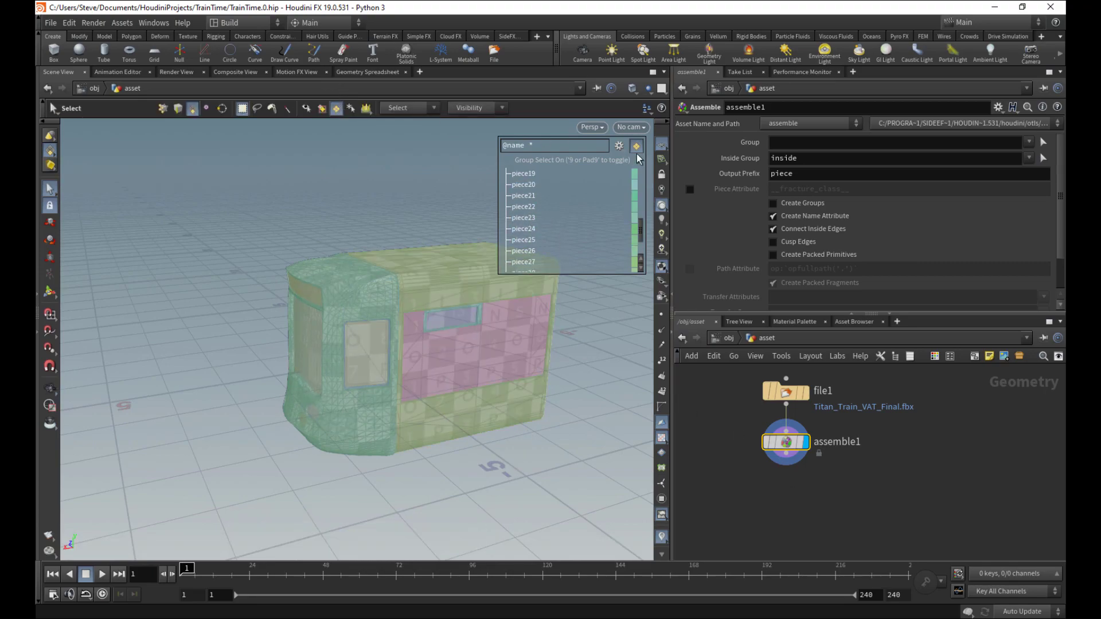
left_click(618, 146)
mouse_move(687, 364)
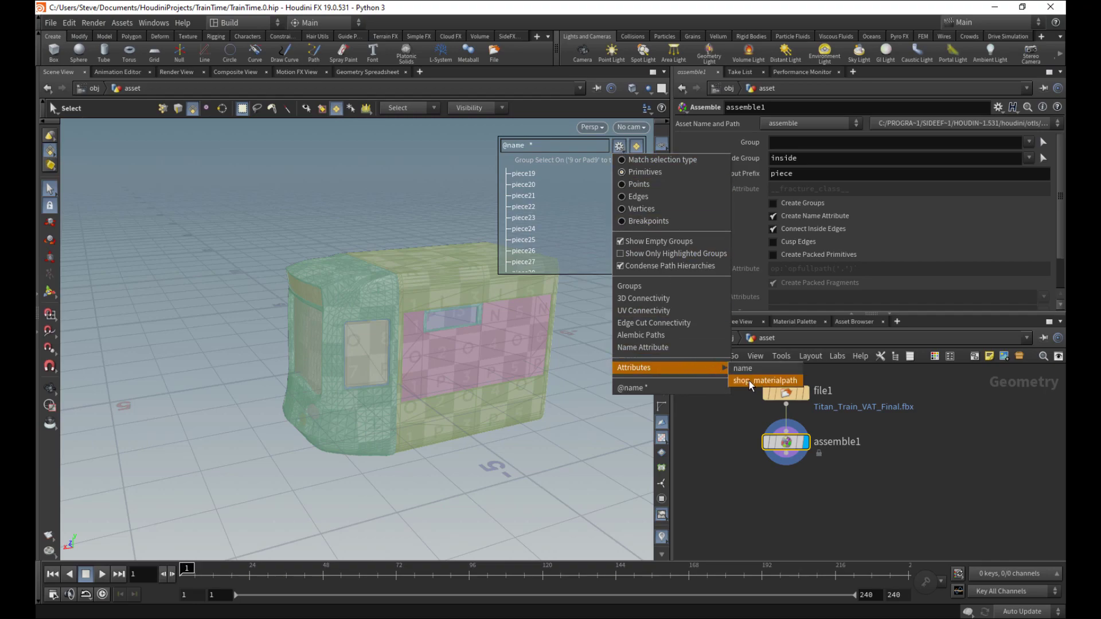
left_click(749, 383)
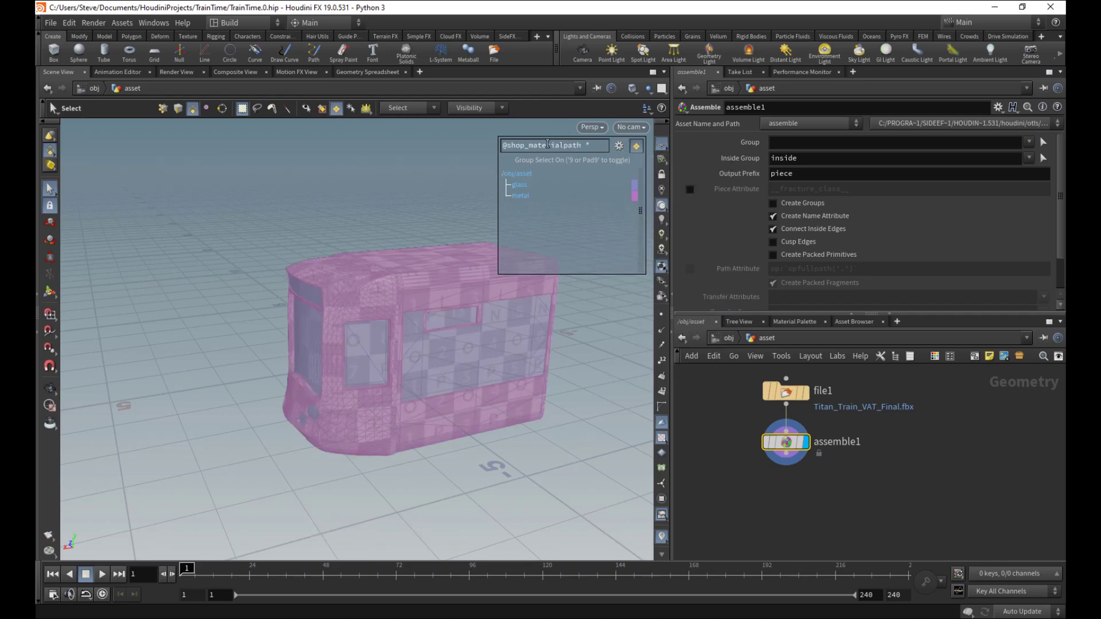
left_click_drag(583, 145, 485, 171)
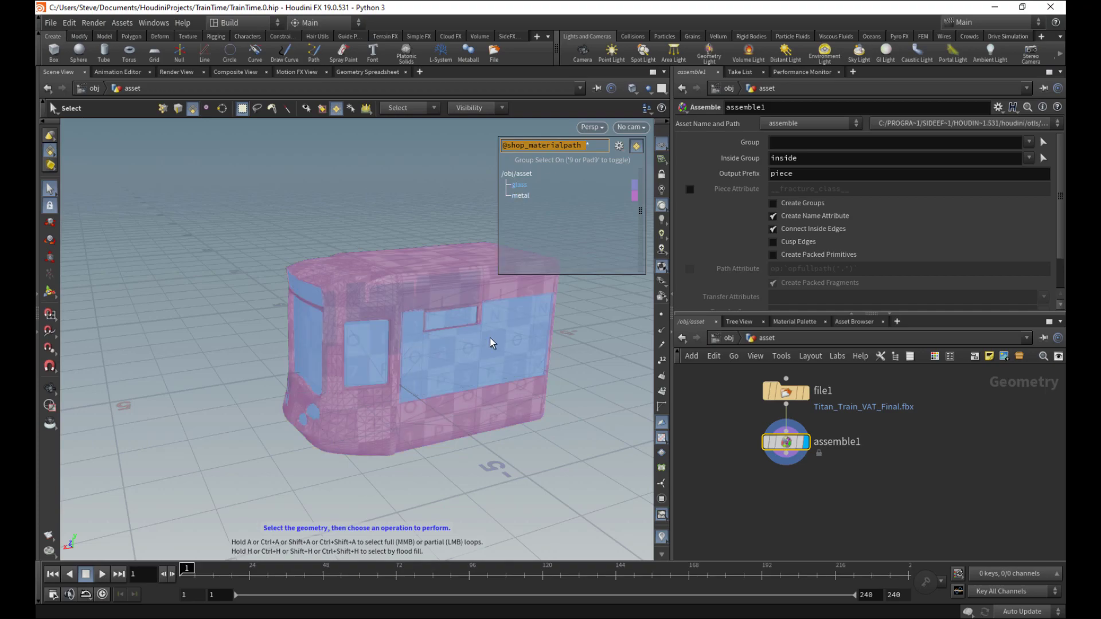
- Select the metal material group and separate it from the rest of the train with a Split node
left_click(524, 184)
left_click(516, 413)
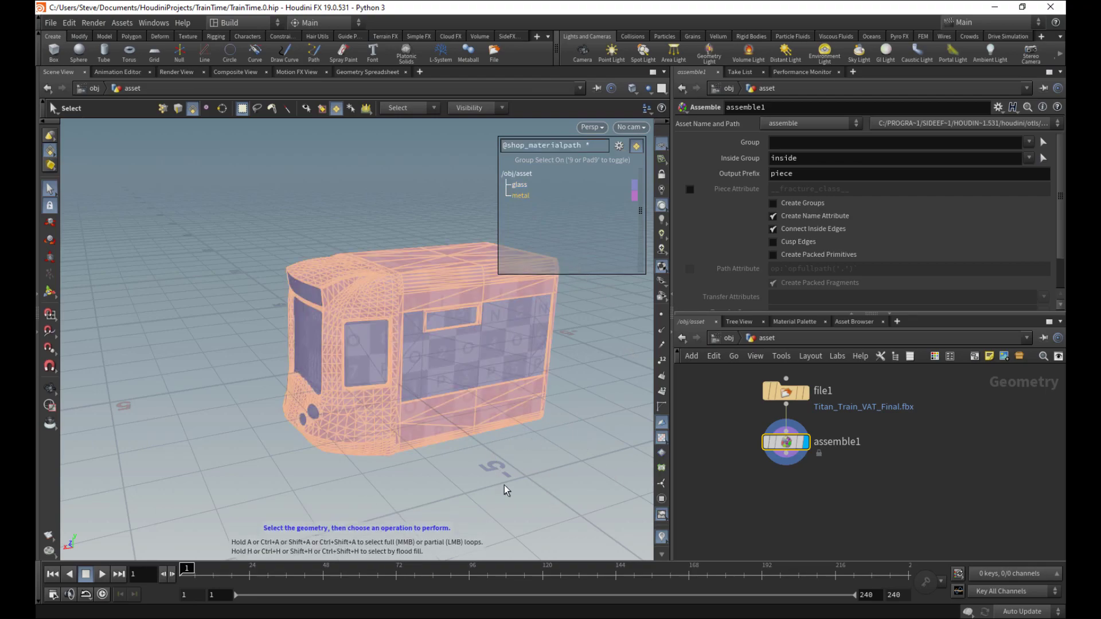
key("Tab")
type("split")
key("Return")
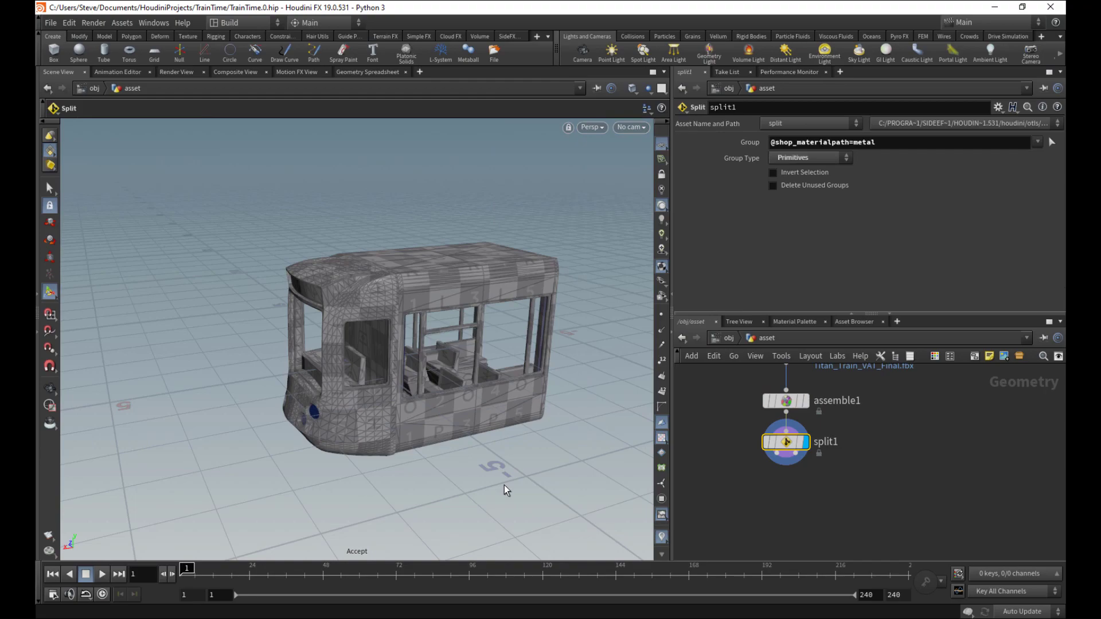
left_click_drag(491, 403, 562, 390)
key("Return")
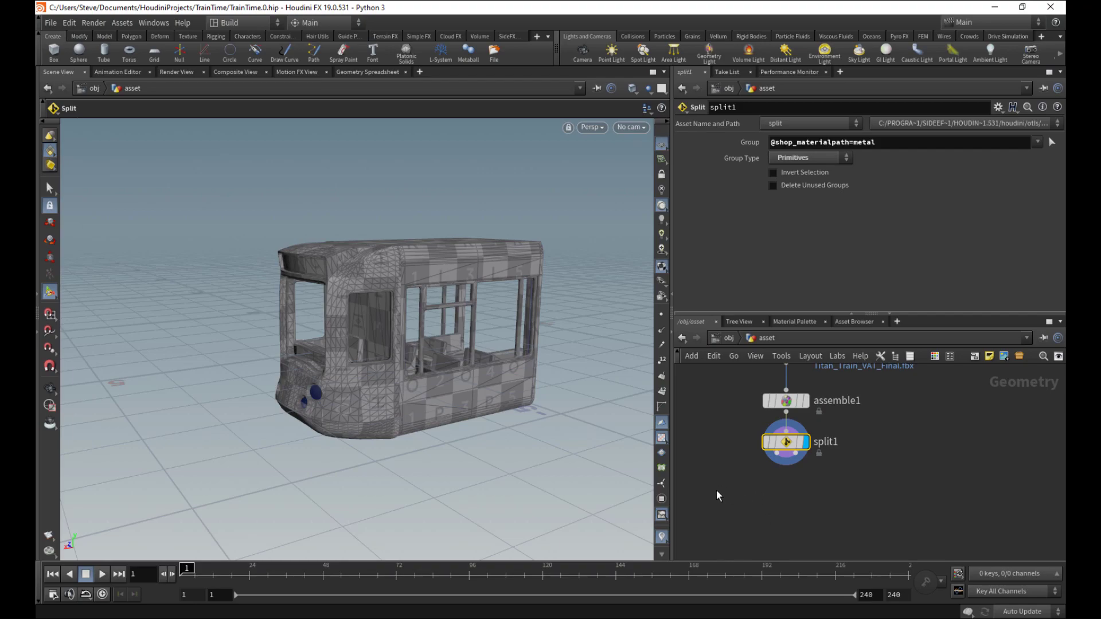
- Add a Null node on the Split node's first output and name it METAL
middle_click_drag(748, 525, 753, 476)
key("Tab")
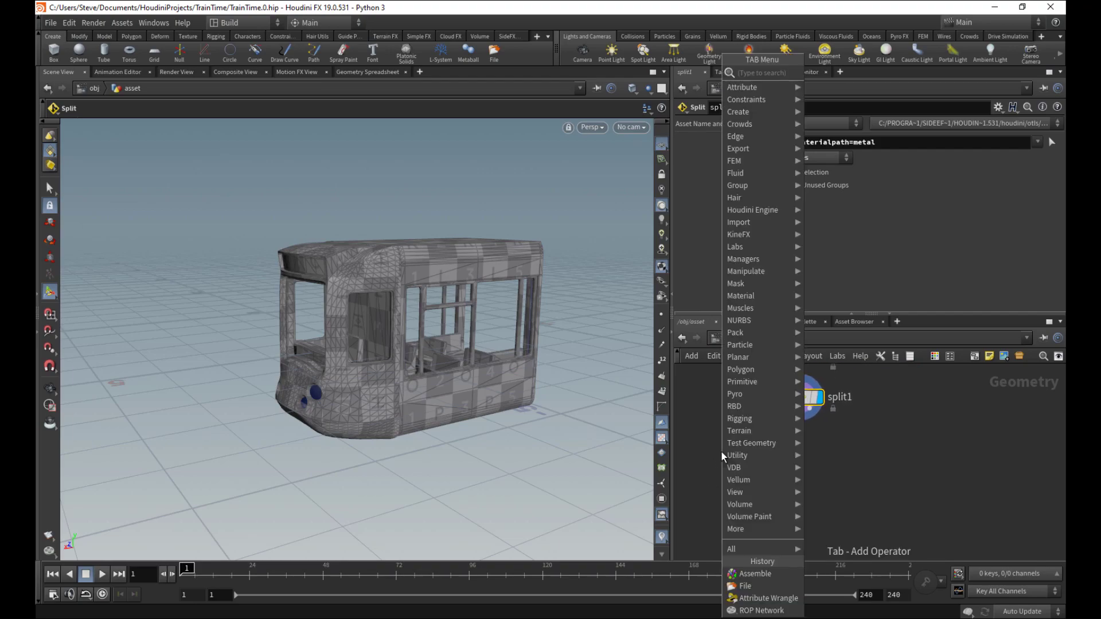
type("null")
key("Return")
left_click(749, 455)
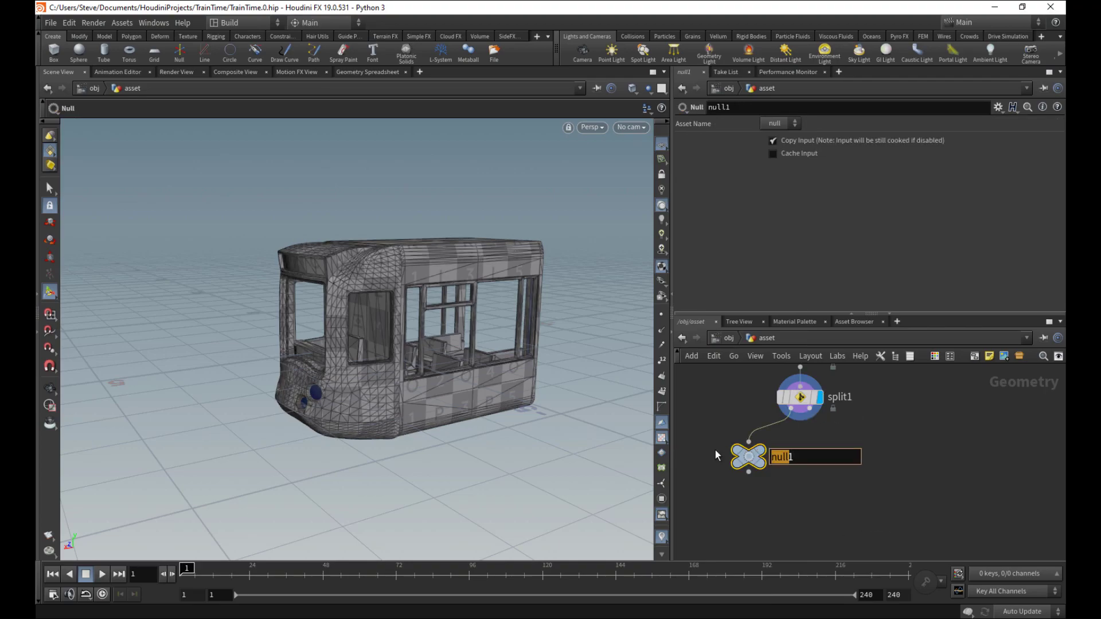
key("BackSpace")
type("METAL")
key("Return")
- Add a second Null node, connect it to the Split node's second output and name it GLASS
key("Tab")
type("g")
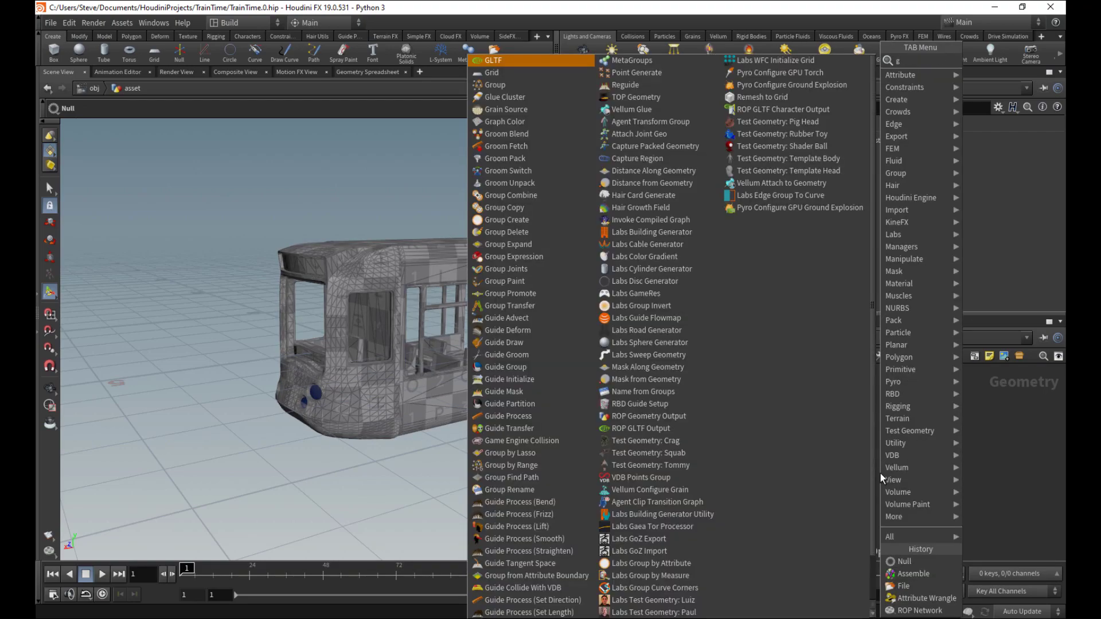
key("BackSpace")
type("nu")
key("Return")
left_click(880, 473)
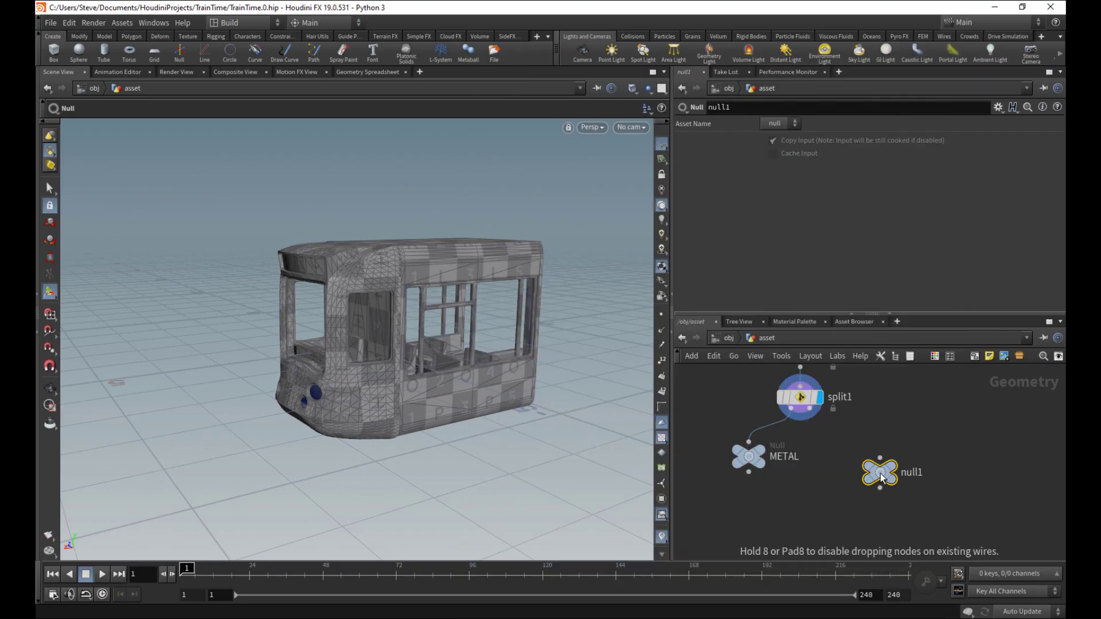
left_click_drag(808, 408, 872, 470)
key("F2")
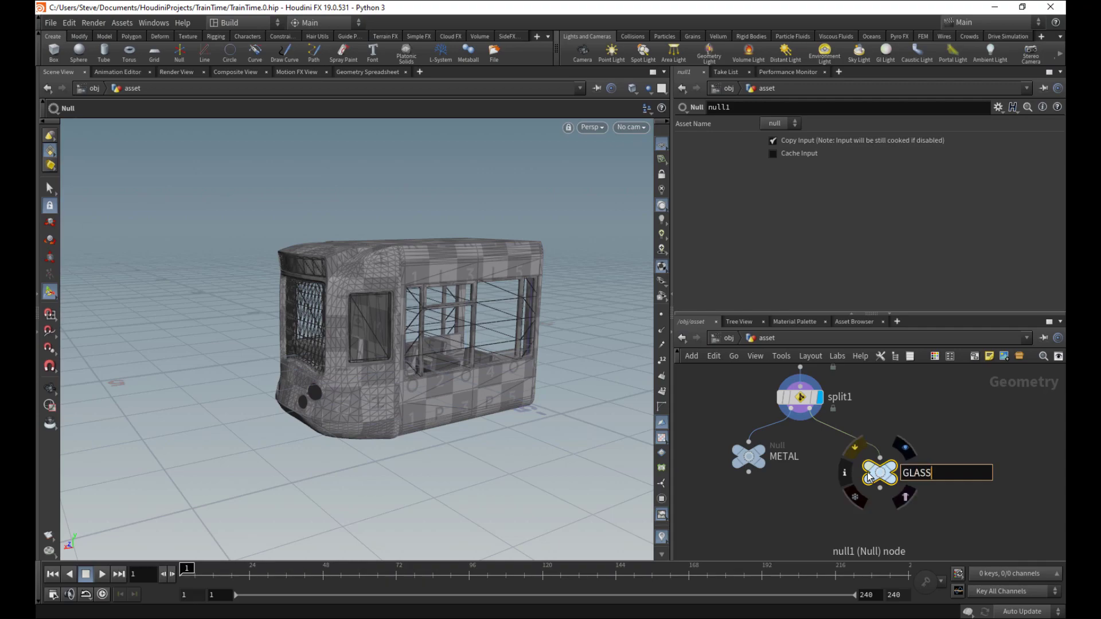
type("GLASS")
key("Return")
- Display the GLASS and METAL nodes in turn, leaving METAL displayed, and save the scene
left_click(882, 464)
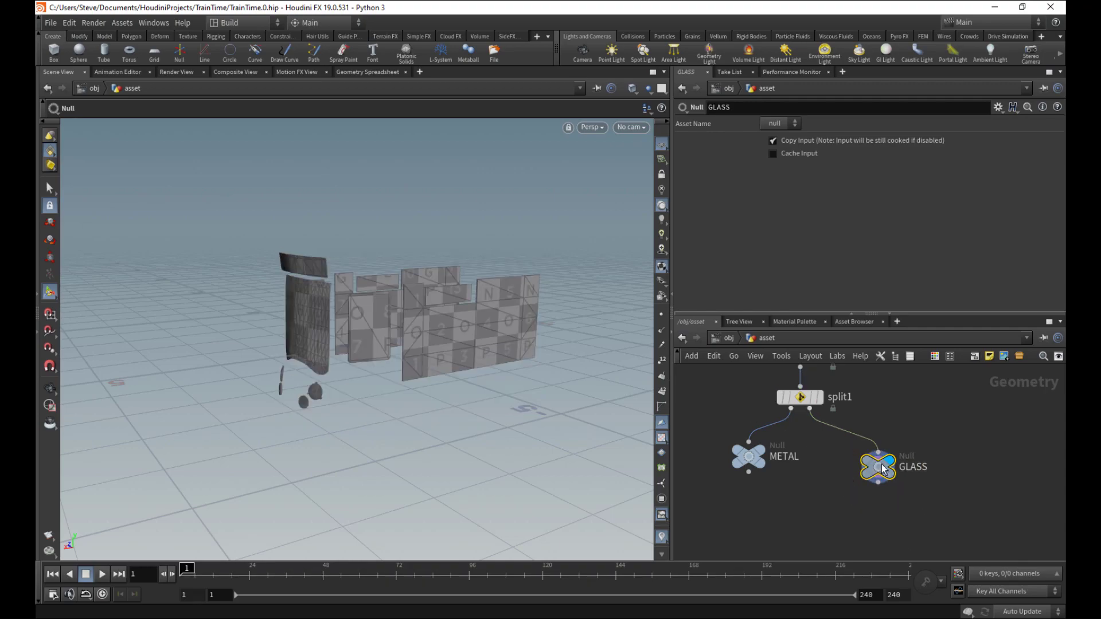
left_click(744, 464)
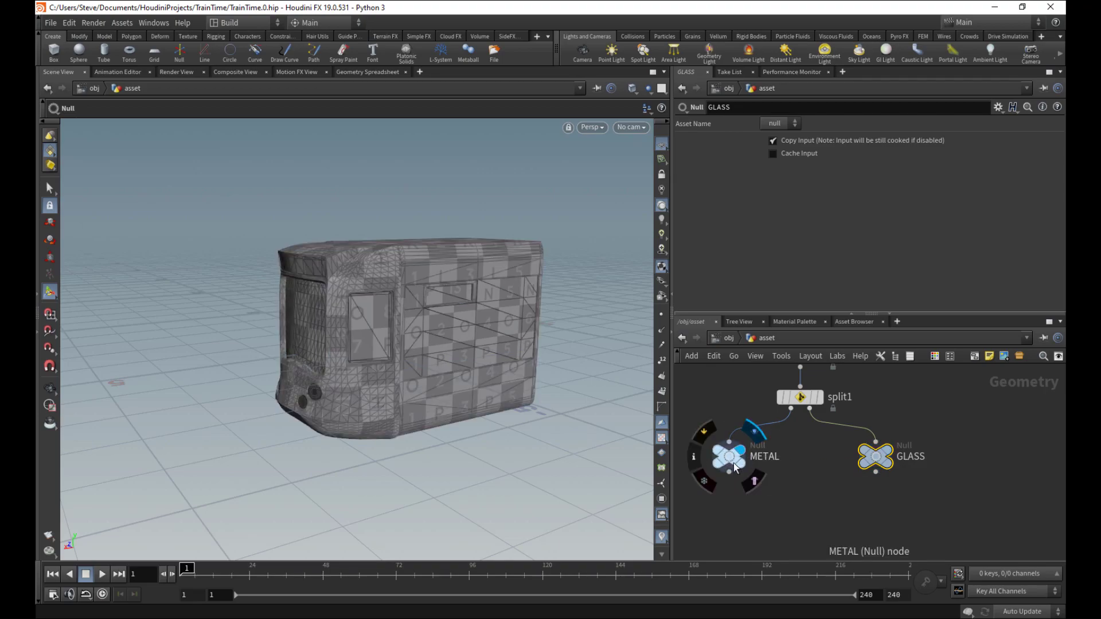
middle_click_drag(774, 516, 779, 489)
key("ctrl+s")
- Examine the metal shell's wall thickness, floor edge and open end from several angles
right_click_drag(370, 365, 499, 332, "alt")
left_click_drag(499, 332, 335, 275, "alt")
key("Escape")
mouse_move(382, 395)
left_mouse_down()
mouse_move(360, 357)
mouse_move(307, 368)
mouse_move(413, 373)
mouse_move(431, 394)
mouse_move(398, 410)
mouse_move(438, 373)
mouse_move(398, 341)
mouse_move(396, 368)
mouse_move(491, 369)
mouse_move(381, 327)
mouse_move(321, 423)
mouse_move(290, 383)
mouse_move(244, 398)
mouse_move(216, 386)
mouse_move(380, 401)
left_mouse_up()
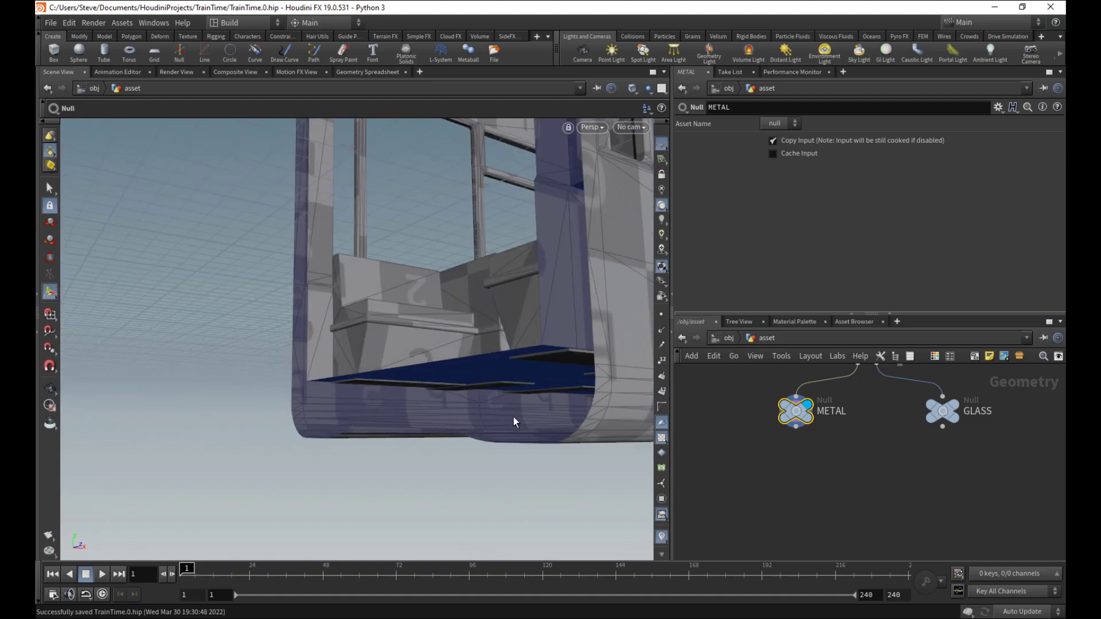
key("Escape")
left_click_drag(513, 422, 311, 377)
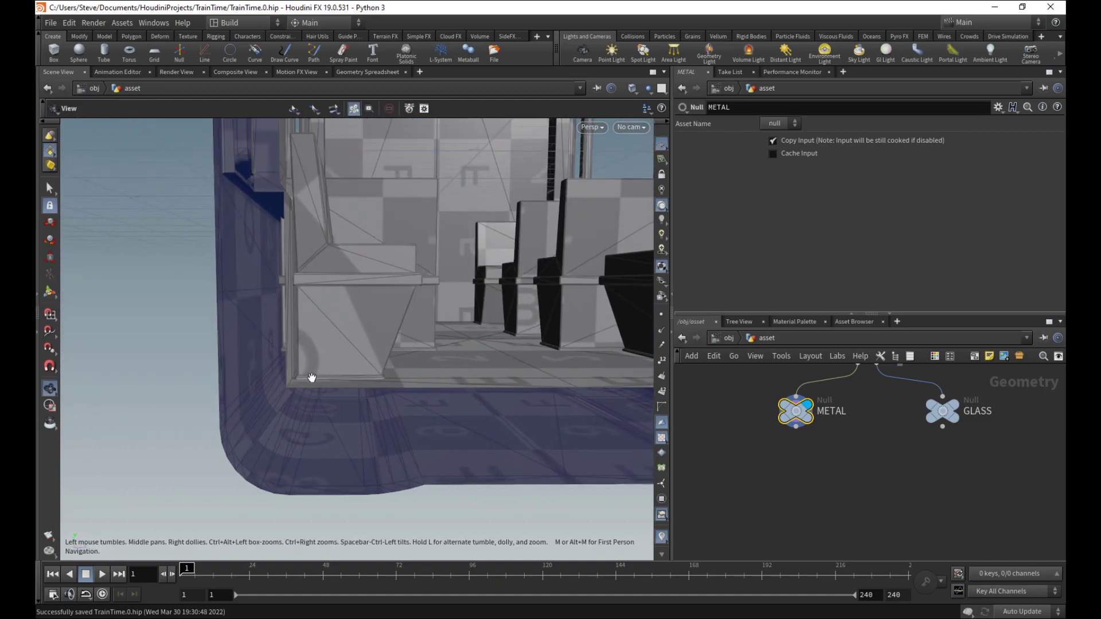
key("Return")
key("Escape")
left_click_drag(240, 434, 216, 427)
key("Return")
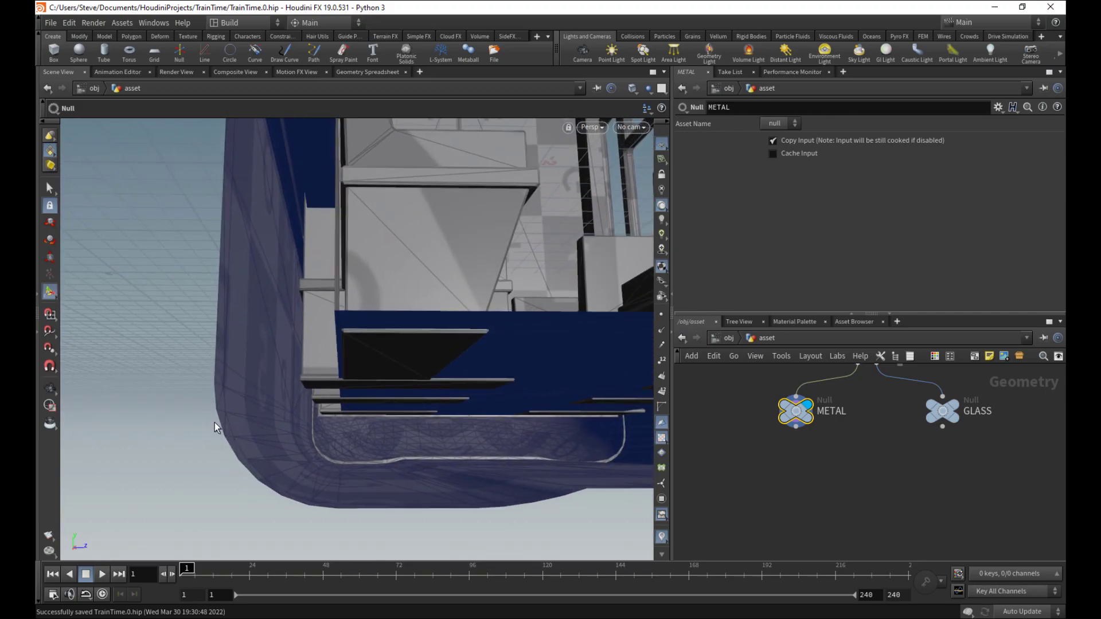
key("Escape")
right_click_drag(389, 419, 234, 462)
left_click_drag(344, 337, 294, 356)
right_click_drag(295, 356, 364, 367)
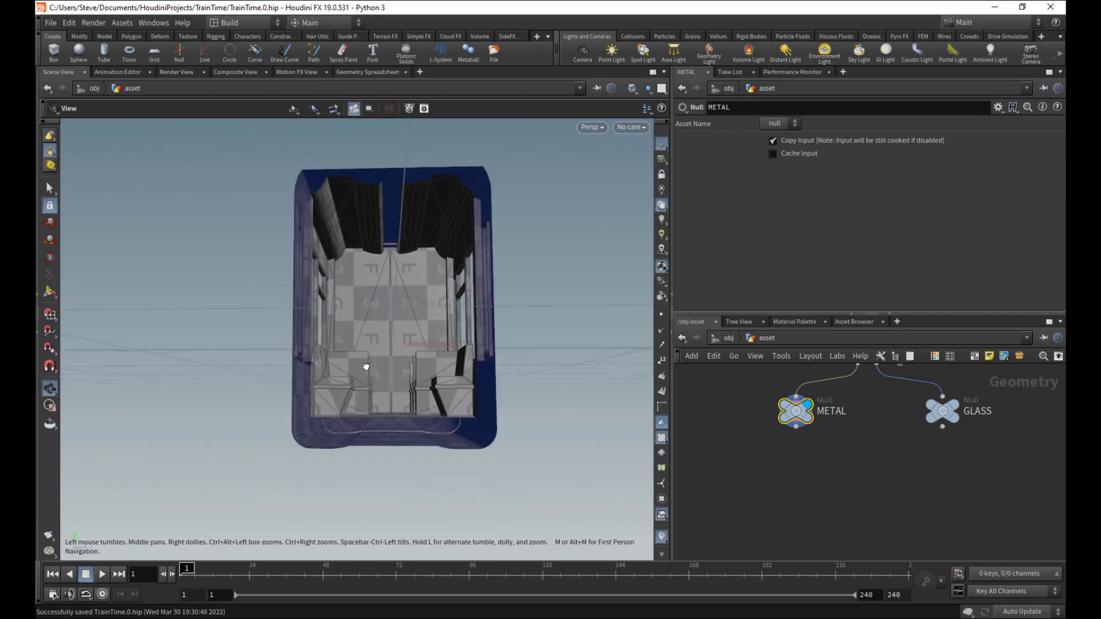
left_click_drag(363, 367, 364, 347)
scroll(365, 347, "up", 3)
key("Return")
- Add a PolyExtrude node below METAL, connect it to METAL's output and display its result
key("Tab")
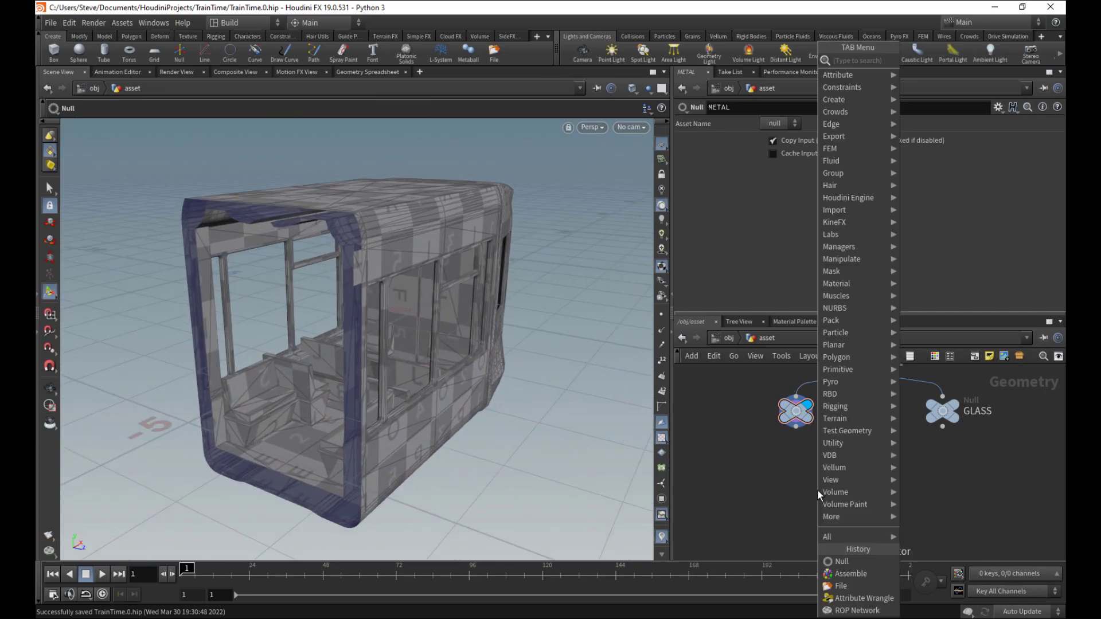
type("poly")
key("Down")
key("Down")
key("Down")
key("Down")
key("Down")
key("Down")
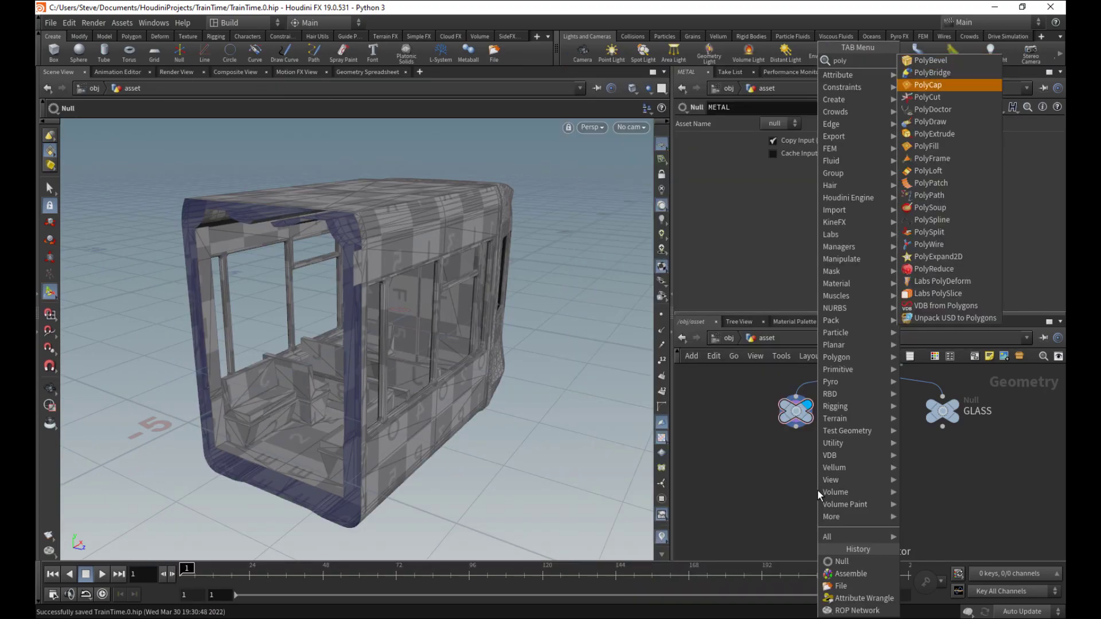
key("Return")
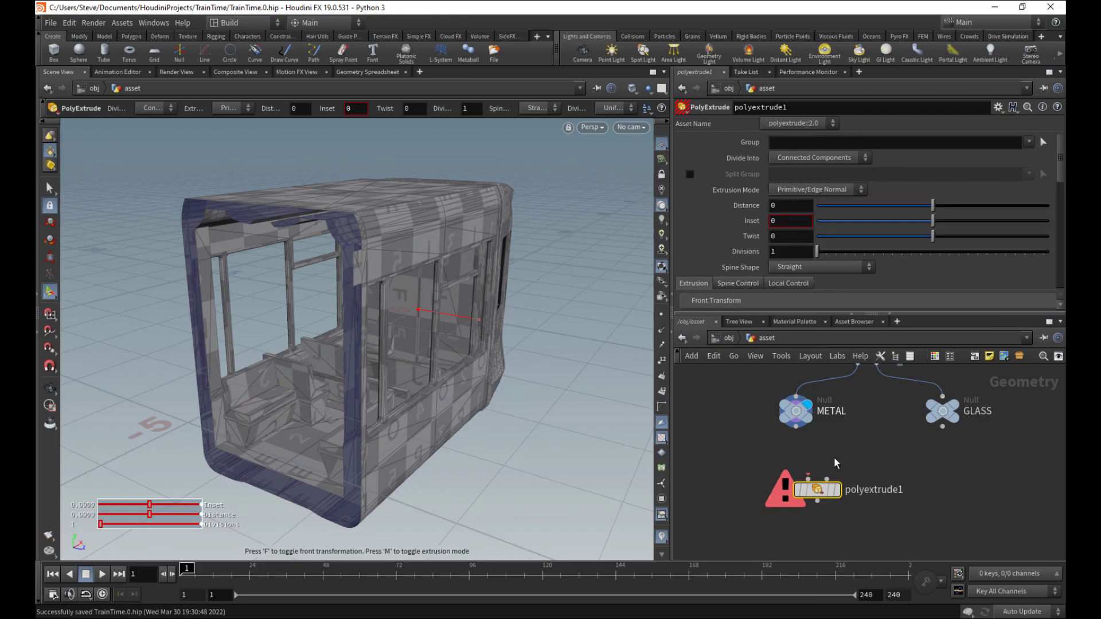
left_click_drag(816, 490, 796, 483)
left_click_drag(796, 434, 796, 481)
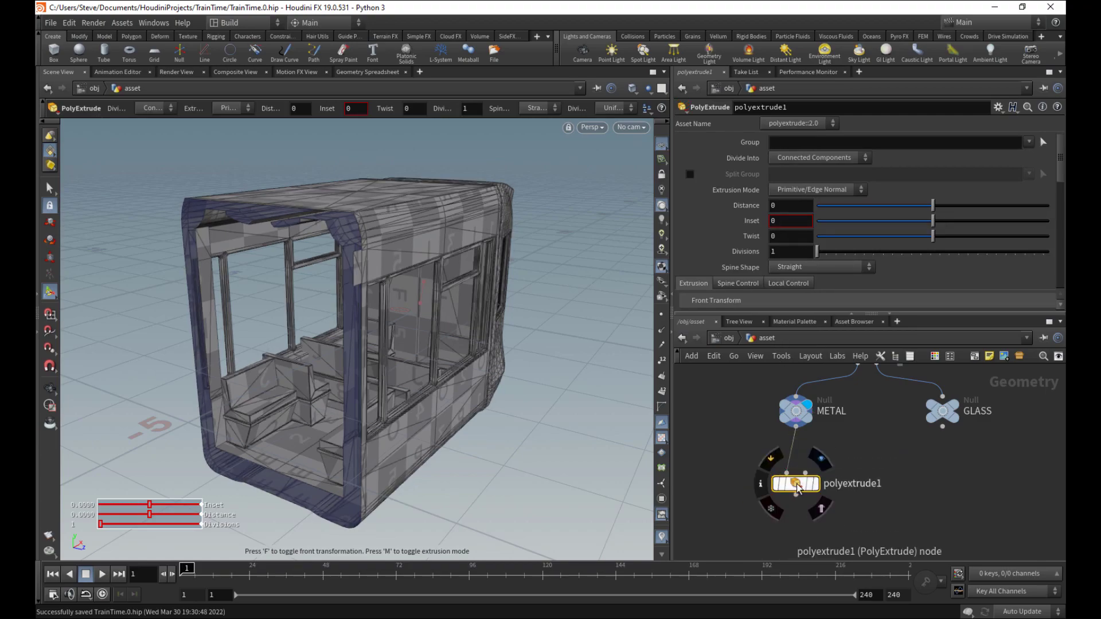
key("Escape")
left_click_drag(355, 327, 344, 361)
key("Return")
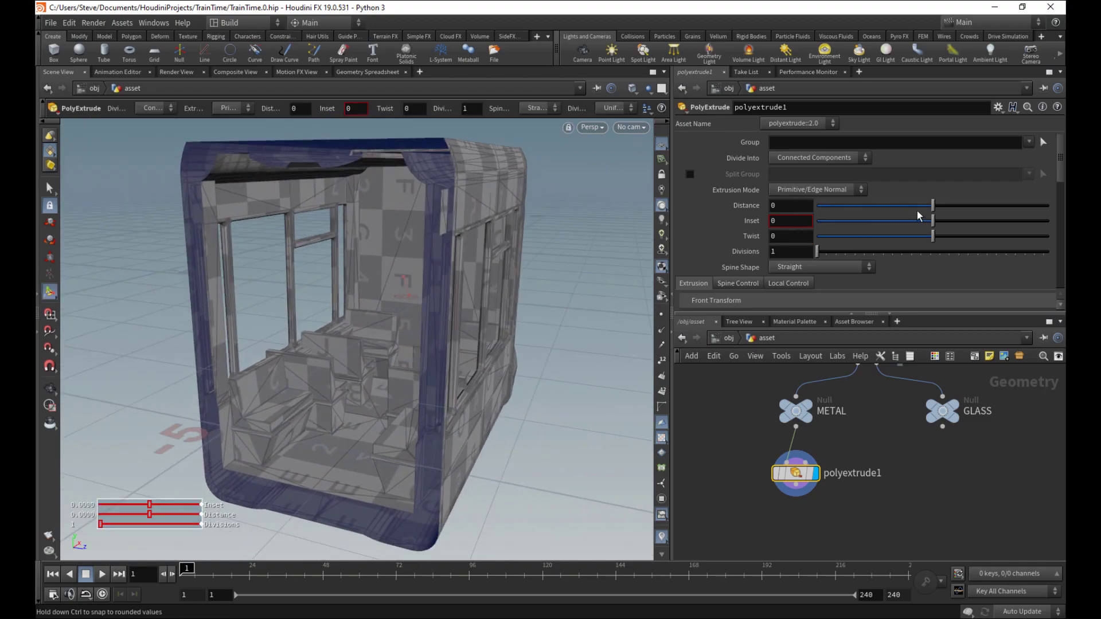
- Set the PolyExtrude distance to about -0.045 and turn on Output Back
left_click_drag(933, 208, 927, 210)
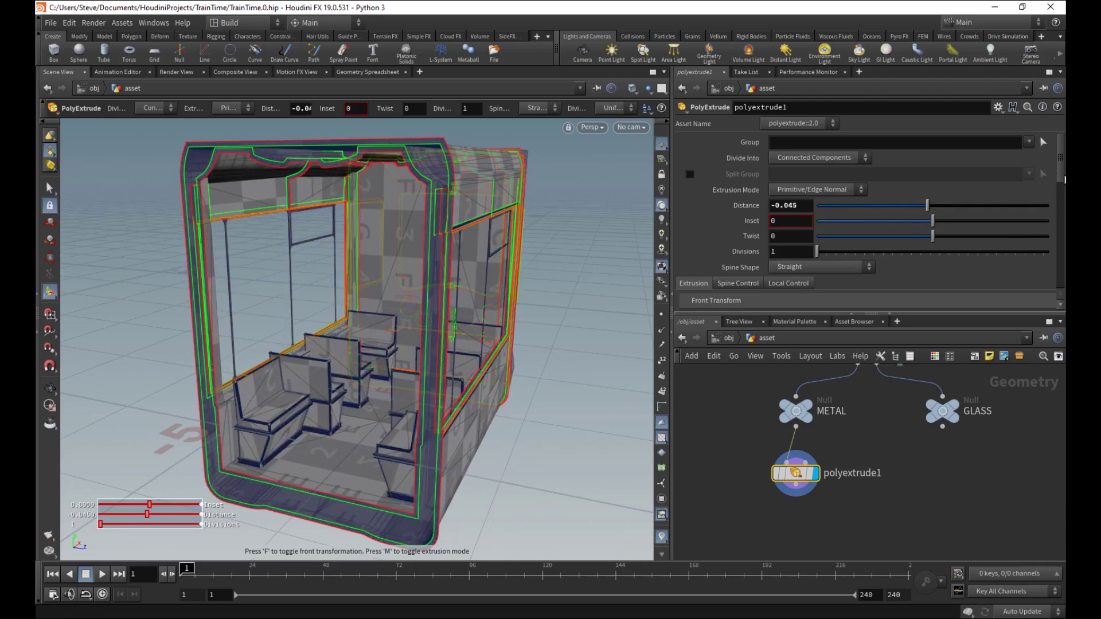
left_click_drag(1063, 178, 1053, 205)
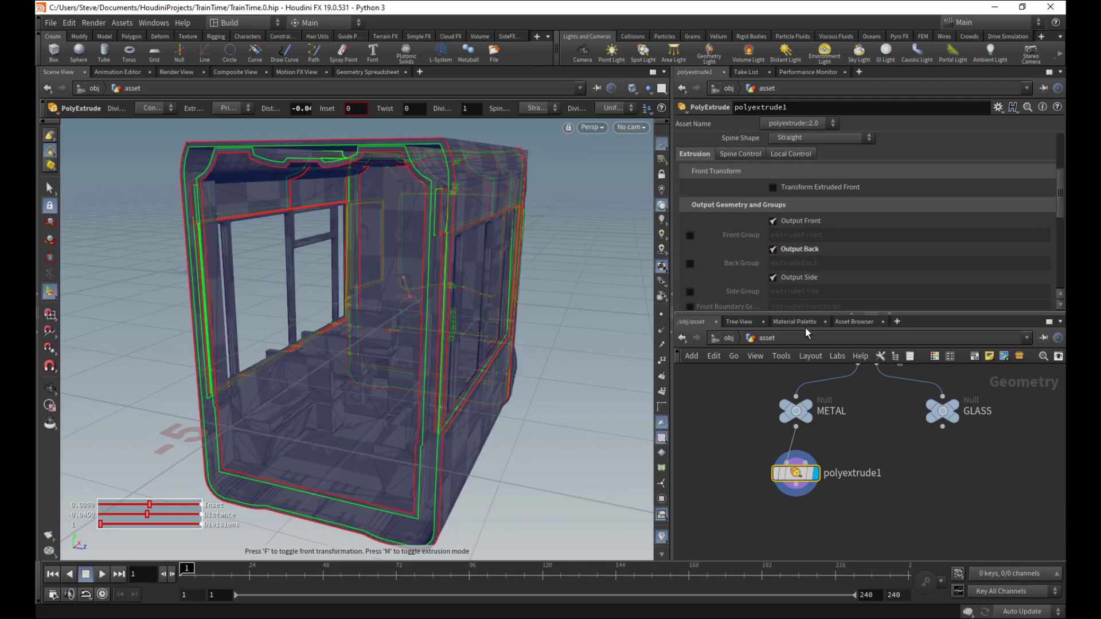
scroll(446, 338, "up", 1)
- Examine the extruded wall thickness at the shell's lower corner, comparing the METAL and PolyExtrude results
middle_click_drag(114, 338, 209, 339, "alt")
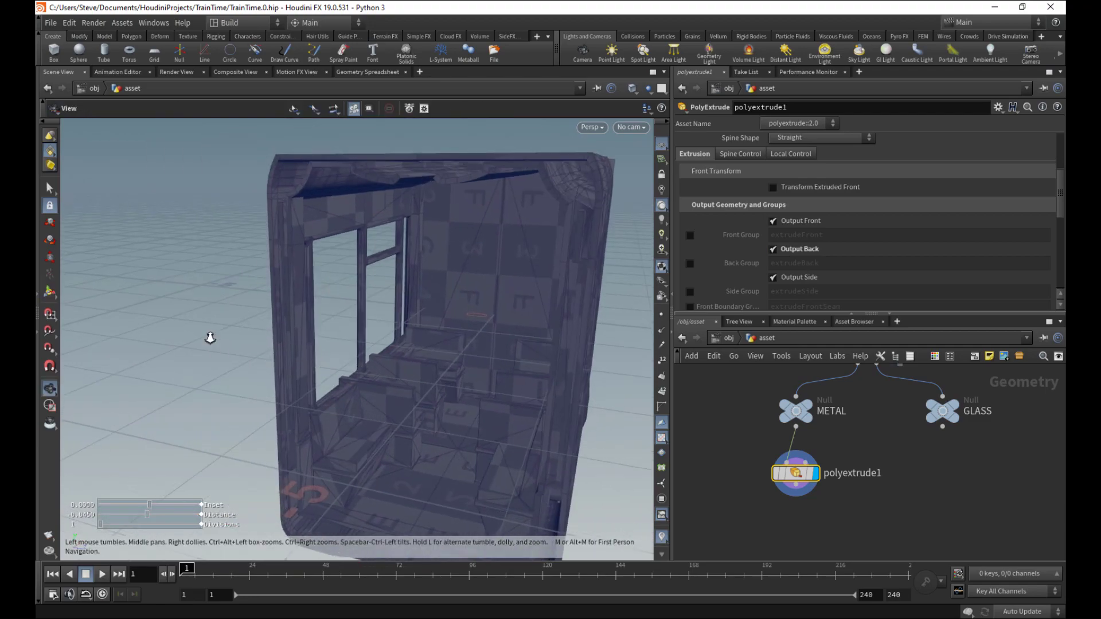
right_click_drag(209, 339, 328, 293, "alt")
right_click_drag(361, 346, 371, 304, "alt")
middle_click_drag(371, 305, 352, 140, "alt")
middle_click_drag(373, 459, 367, 258, "alt")
right_click_drag(401, 298, 429, 334, "alt")
middle_click_drag(429, 333, 432, 395)
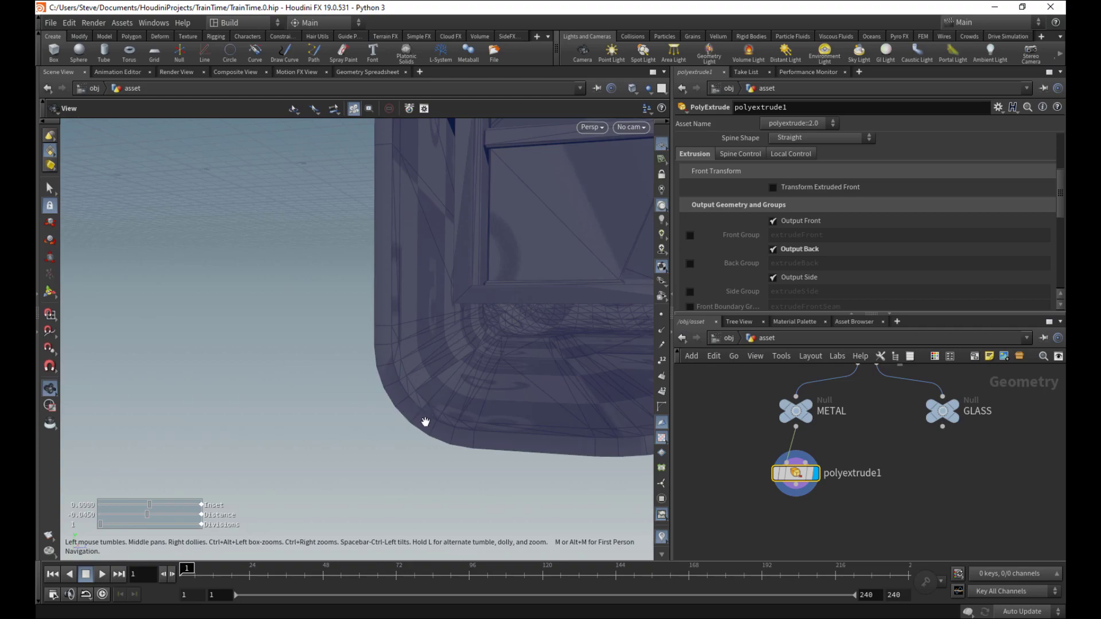
mouse_move(565, 411)
left_mouse_down("alt")
mouse_move(476, 393)
mouse_move(567, 413)
left_mouse_up("alt")
left_click(811, 410)
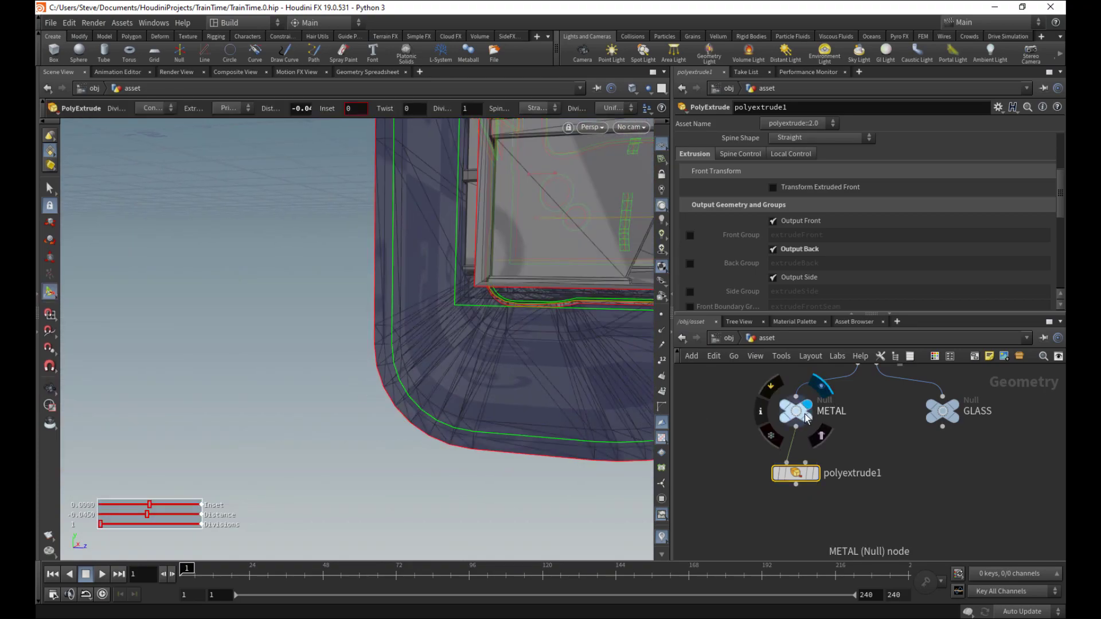
left_click(803, 475)
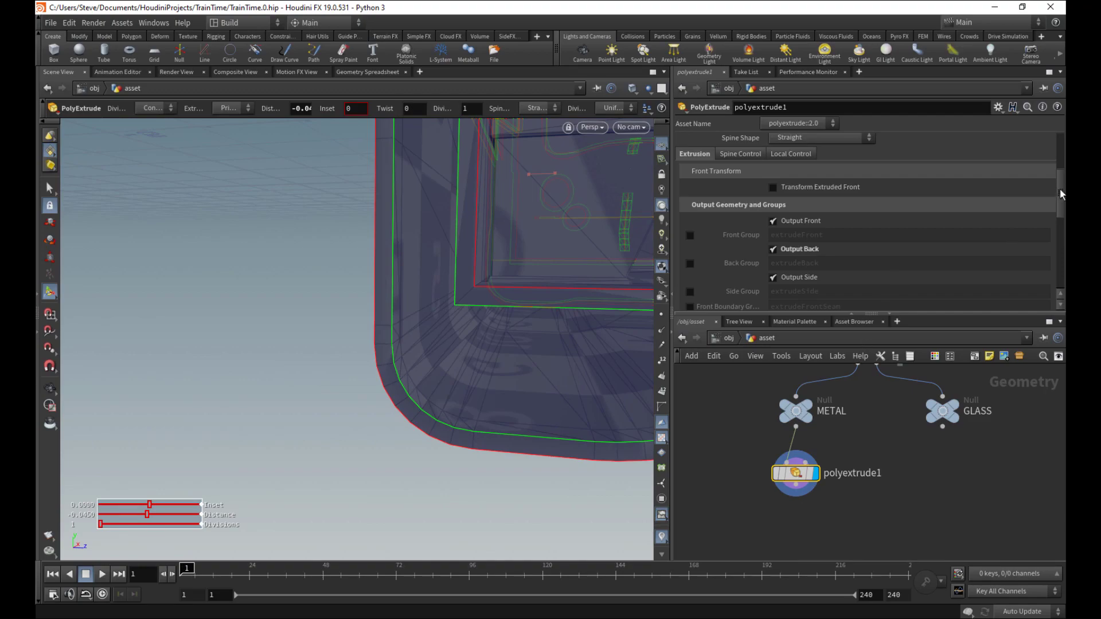
- Set the PolyExtrude distance to -0.1
scroll(1060, 193, "up", 5)
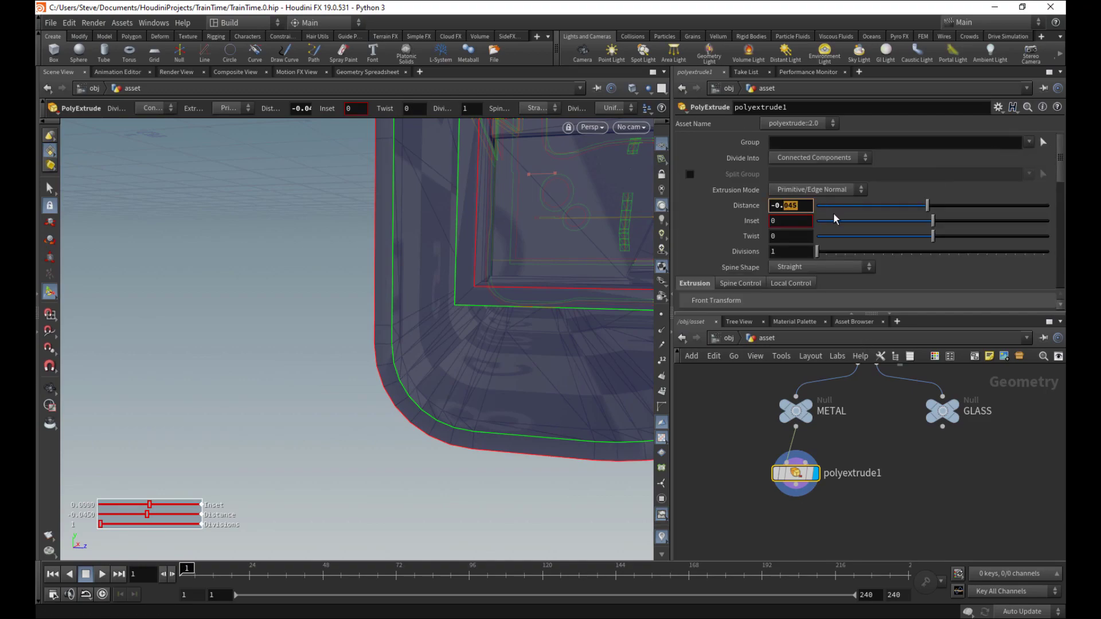
type("1")
key("Return")
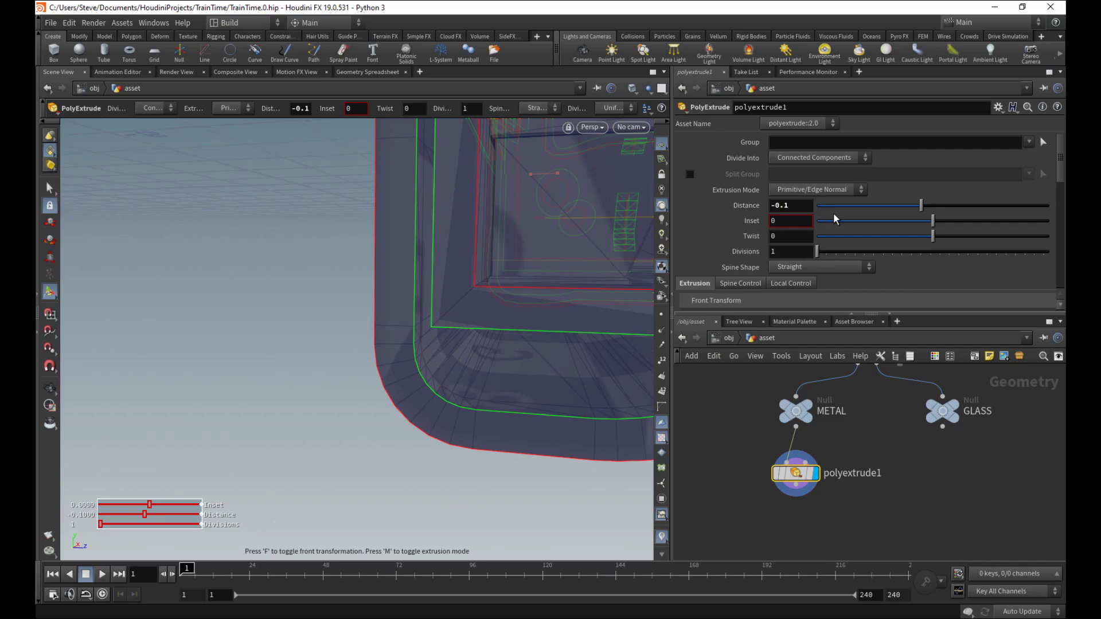
- Examine the extruded train shell from the lower corner out to the whole front and side
key("Escape")
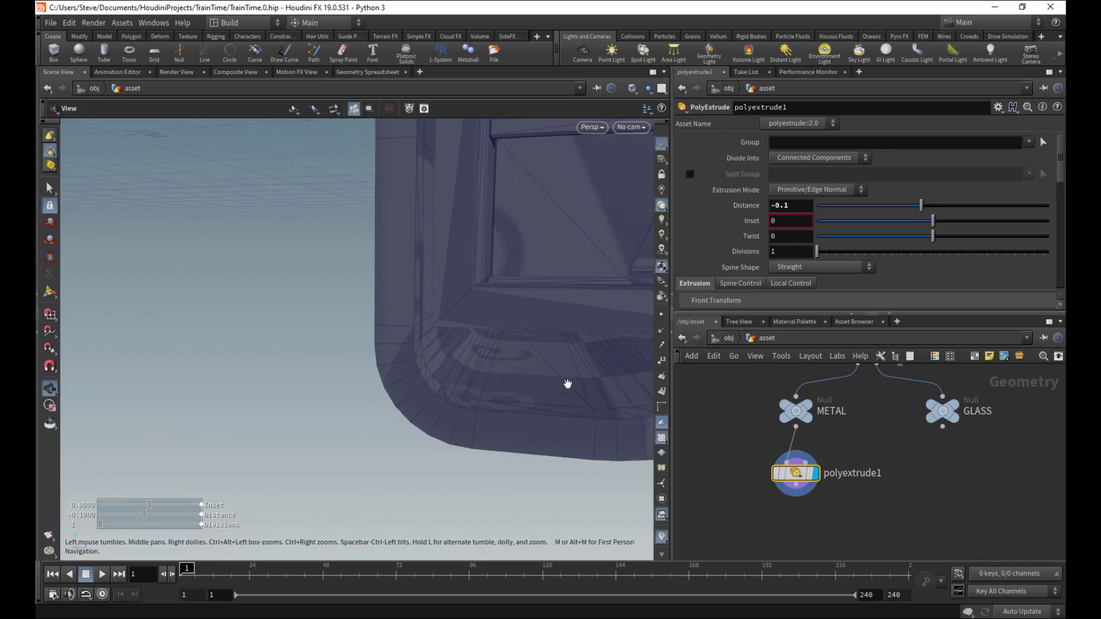
left_click_drag(568, 383, 369, 322)
key("Return")
key("Escape")
right_click_drag(368, 323, 393, 320)
left_click_drag(393, 319, 442, 378)
left_click_drag(371, 426, 368, 353)
left_click_drag(449, 408, 495, 373)
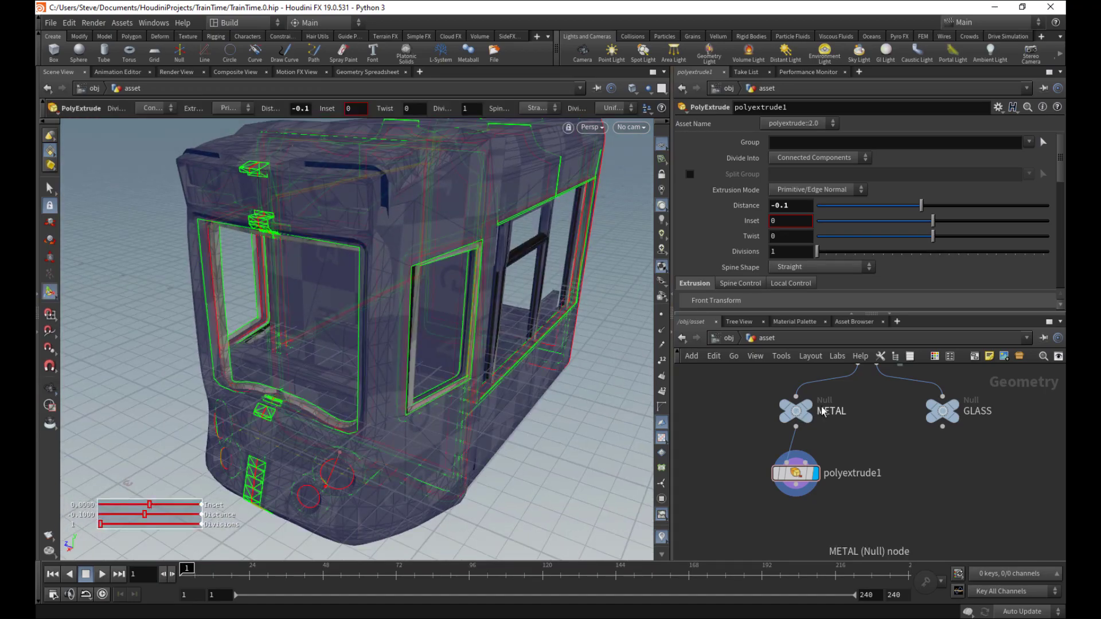
- Compare the METAL and PolyExtrude results at the shell's lower corner, and inspect the interior and exterior of the extruded train
left_click(808, 407)
left_click_drag(471, 449, 504, 398)
key("Return")
left_click(816, 472)
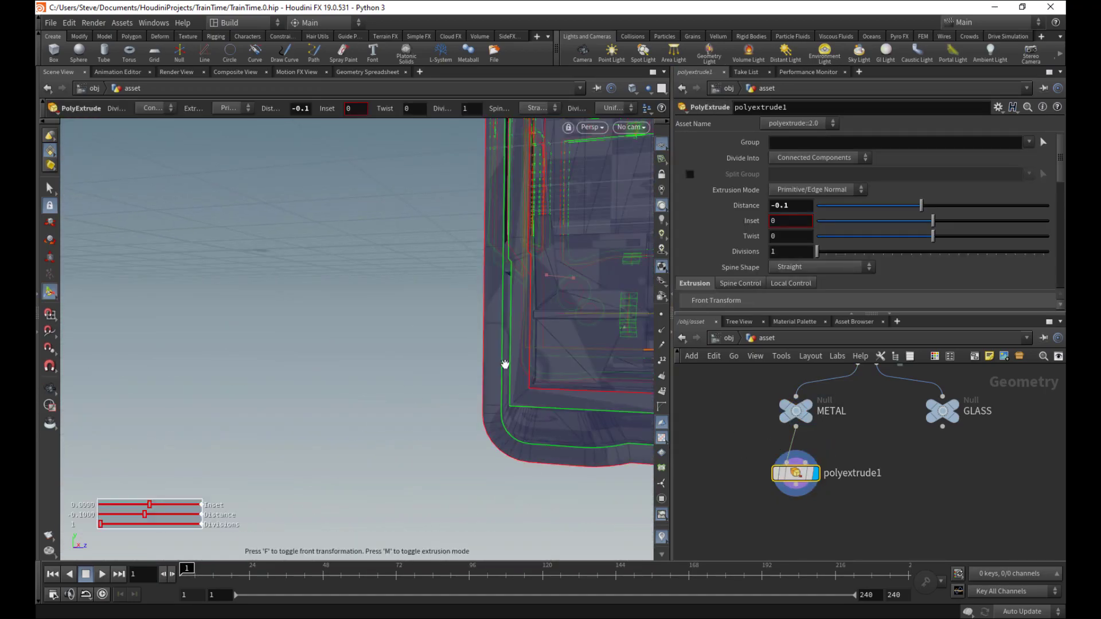
key("Escape")
left_click_drag(413, 379, 386, 394)
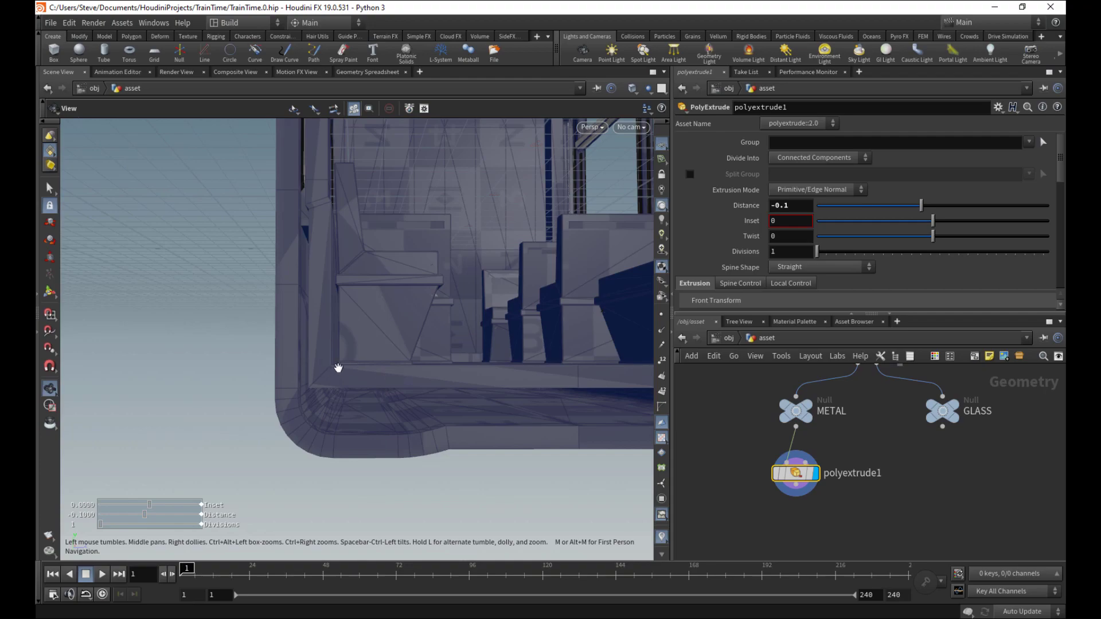
left_click_drag(338, 367, 418, 346)
left_click_drag(375, 405, 420, 385)
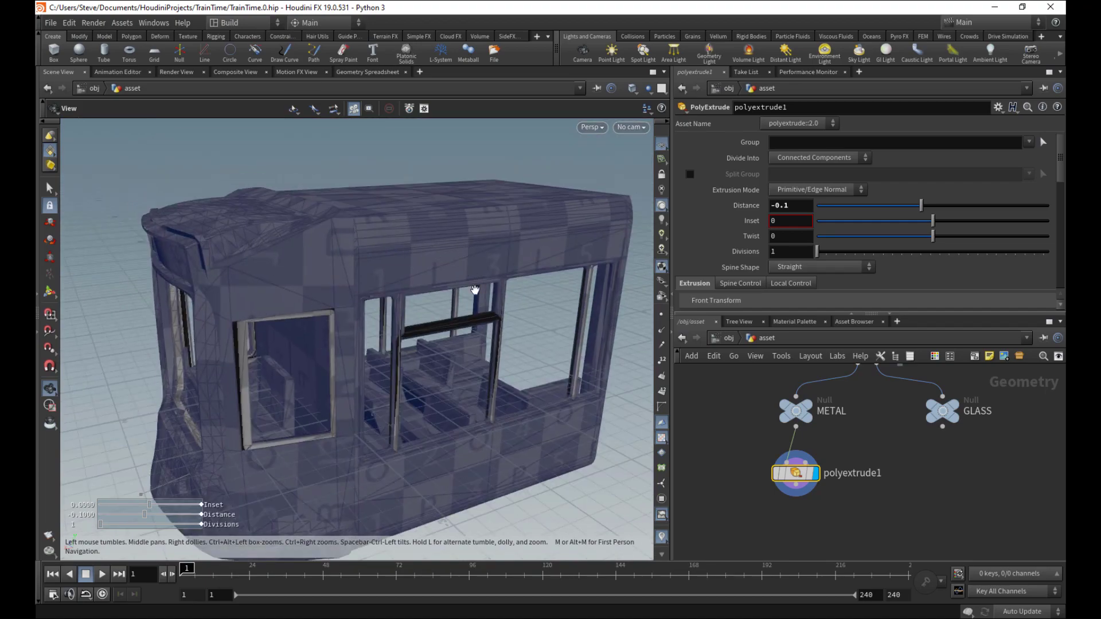
left_click_drag(475, 290, 484, 386)
key("Return")
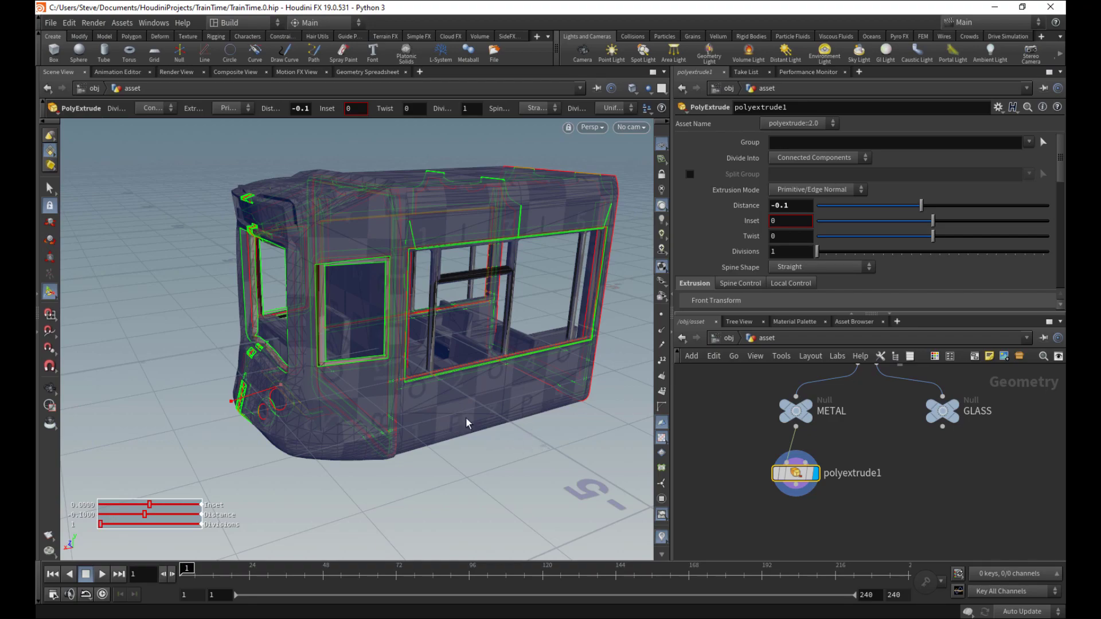
key("Escape")
left_click_drag(394, 387, 452, 417)
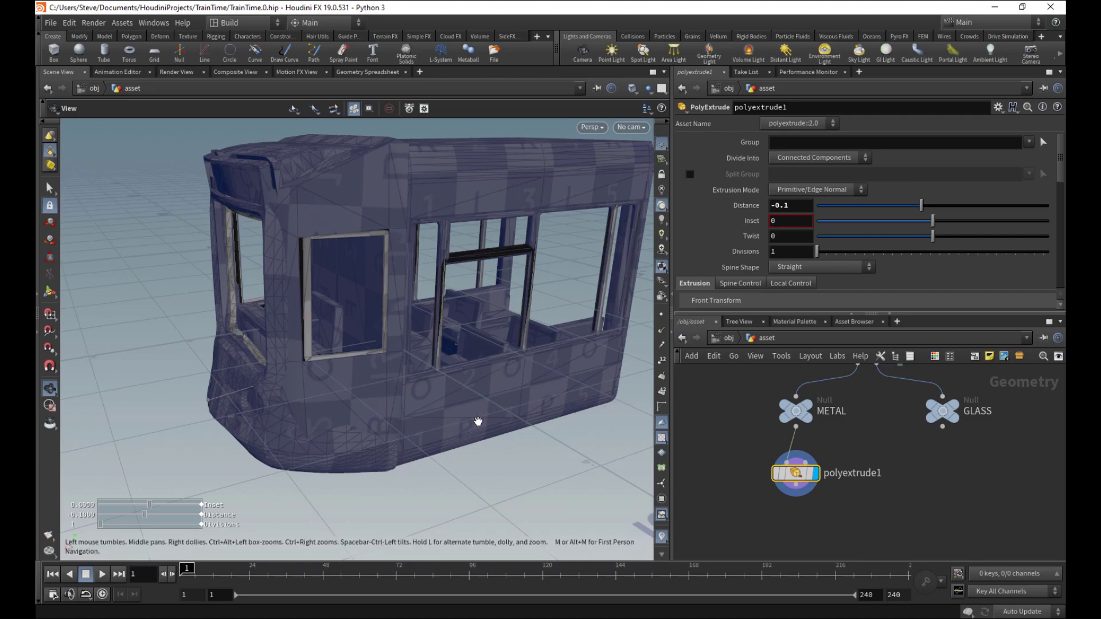
left_click_drag(538, 417, 547, 255)
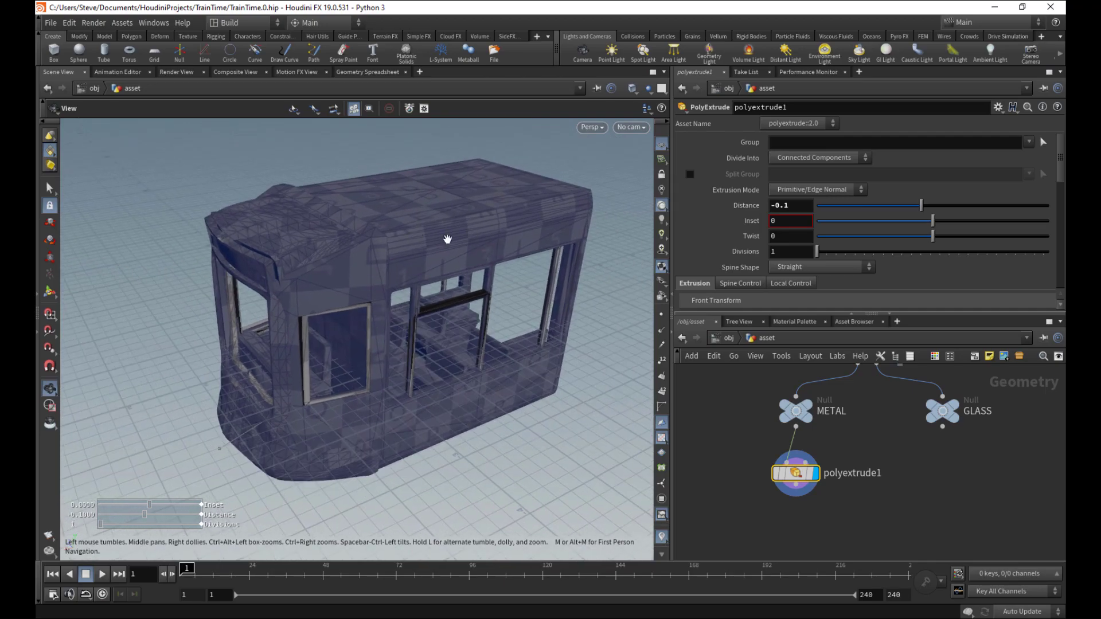
- Add a VDB from Polygons node below the PolyExtrude node, connect it to the PolyExtrude output and display its result
key("Tab")
type("v")
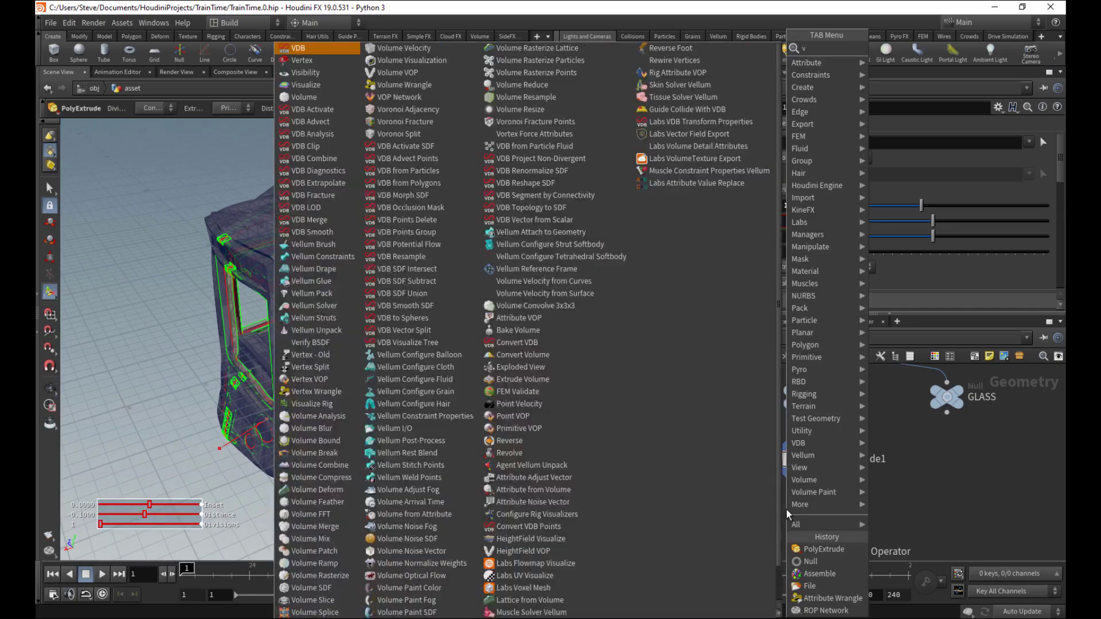
type("db")
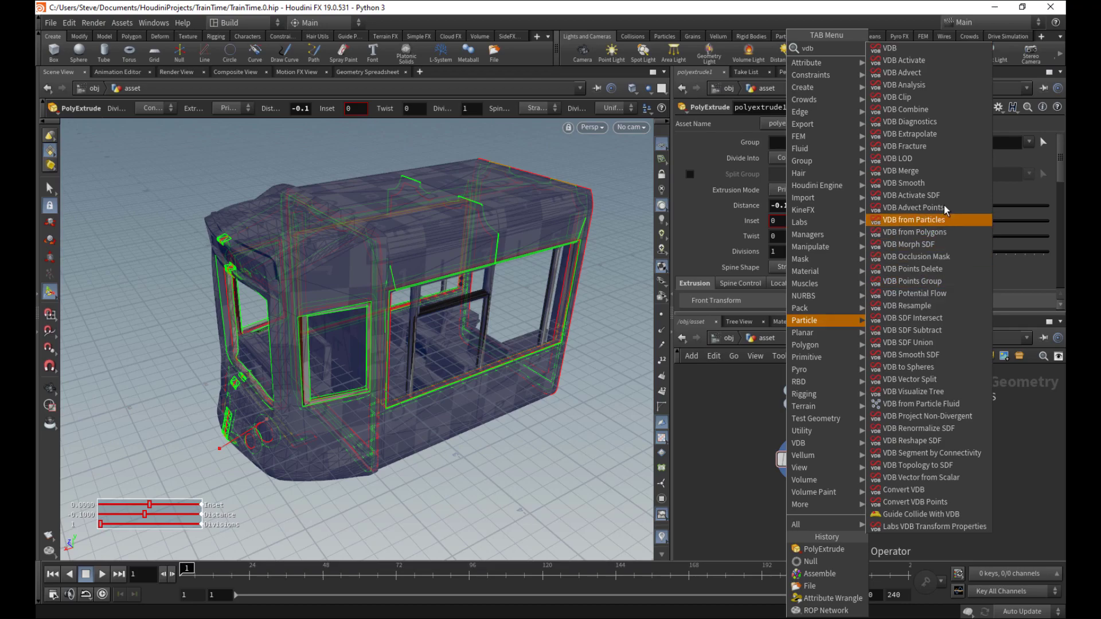
left_click(915, 232)
left_click(808, 470)
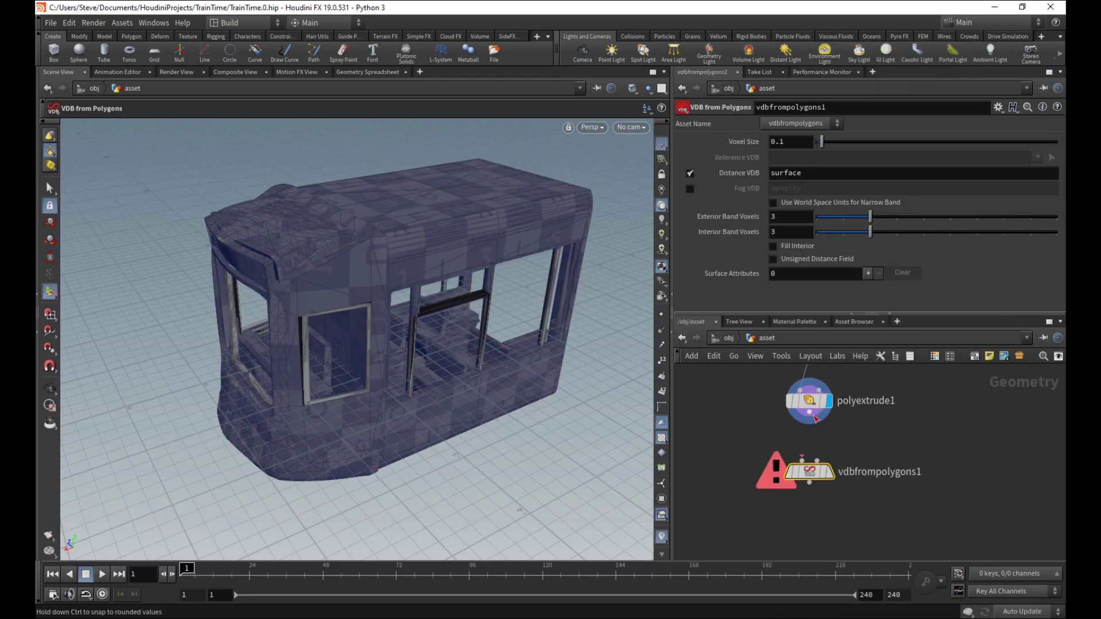
left_click_drag(809, 425, 803, 461)
left_click(830, 471)
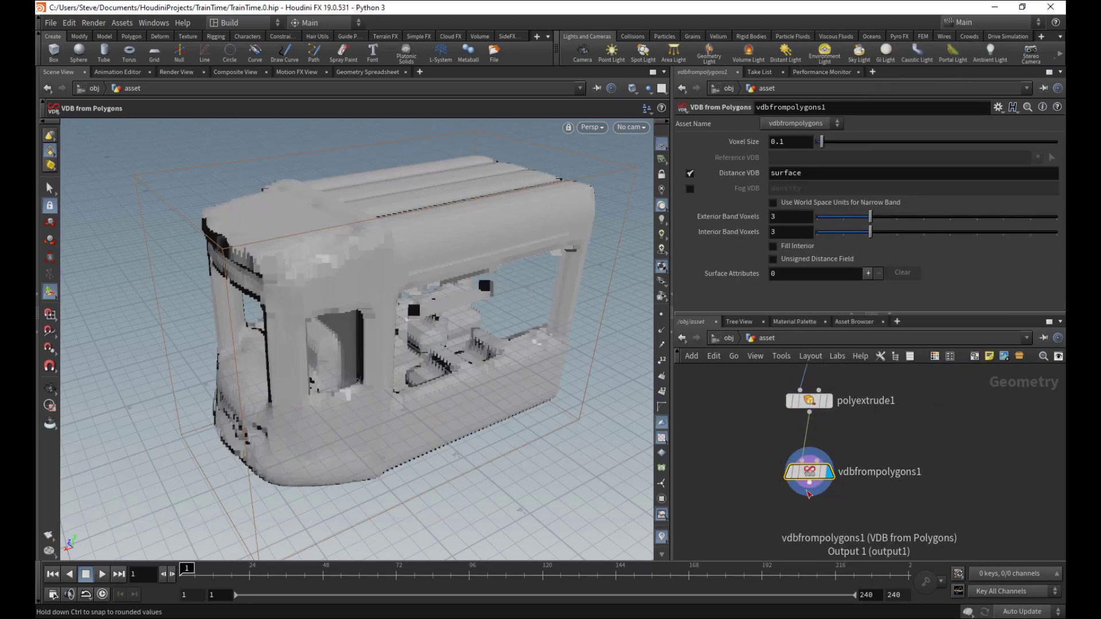
- Try the Fog VDB output in place of the Distance VDB, and switch back to the Distance VDB
left_click_drag(463, 329, 401, 315, "alt")
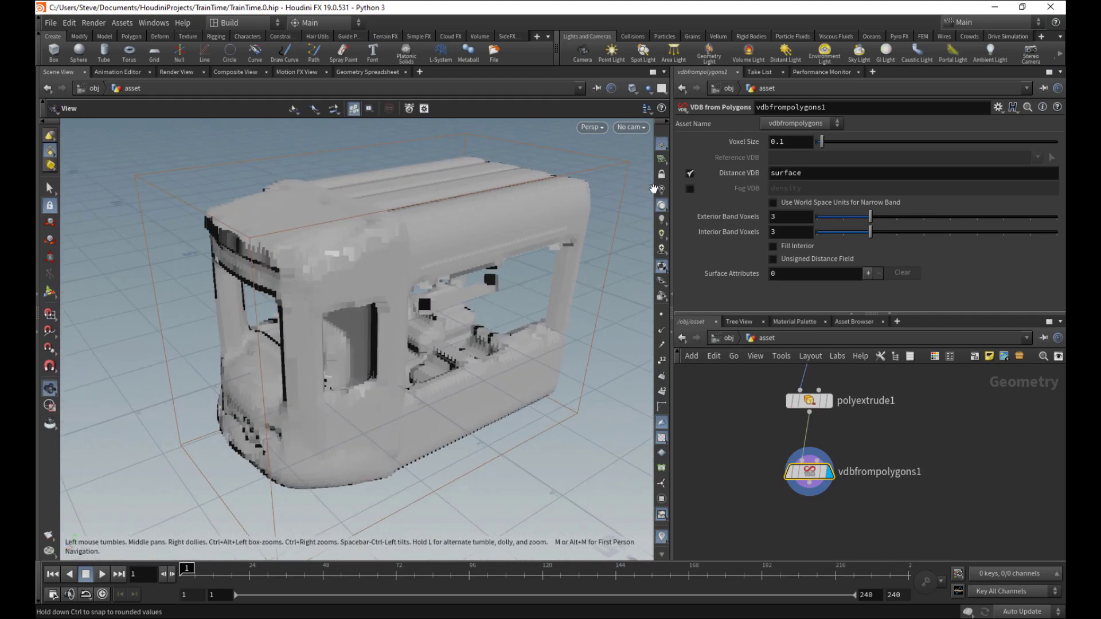
left_click(690, 172)
left_click(690, 189)
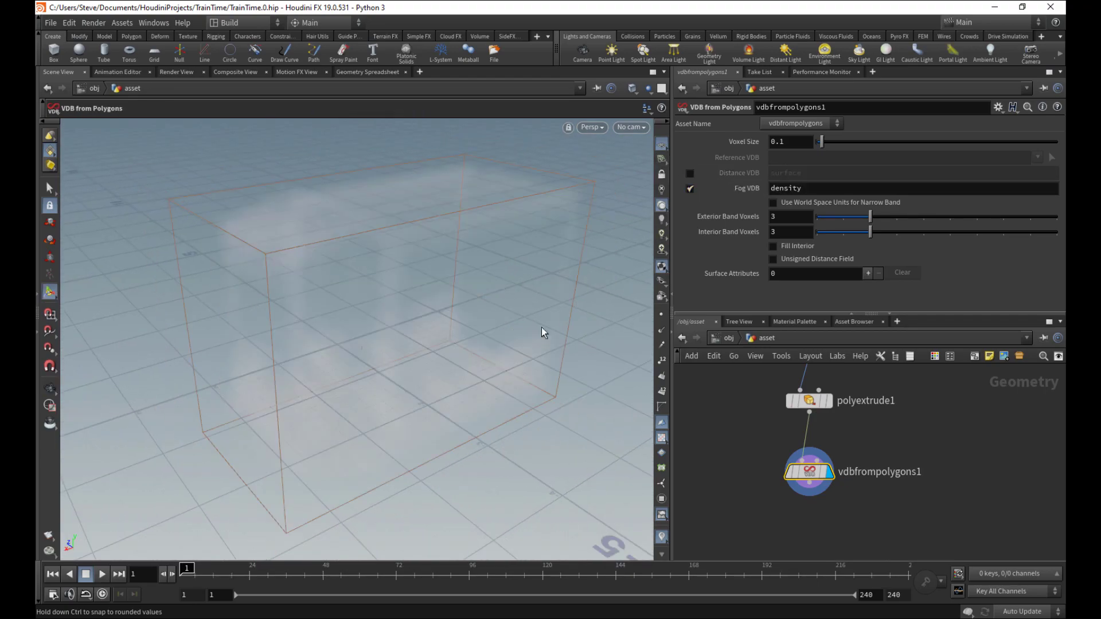
left_click(690, 188)
left_click(690, 173)
left_click_drag(550, 298, 603, 287)
key("Return")
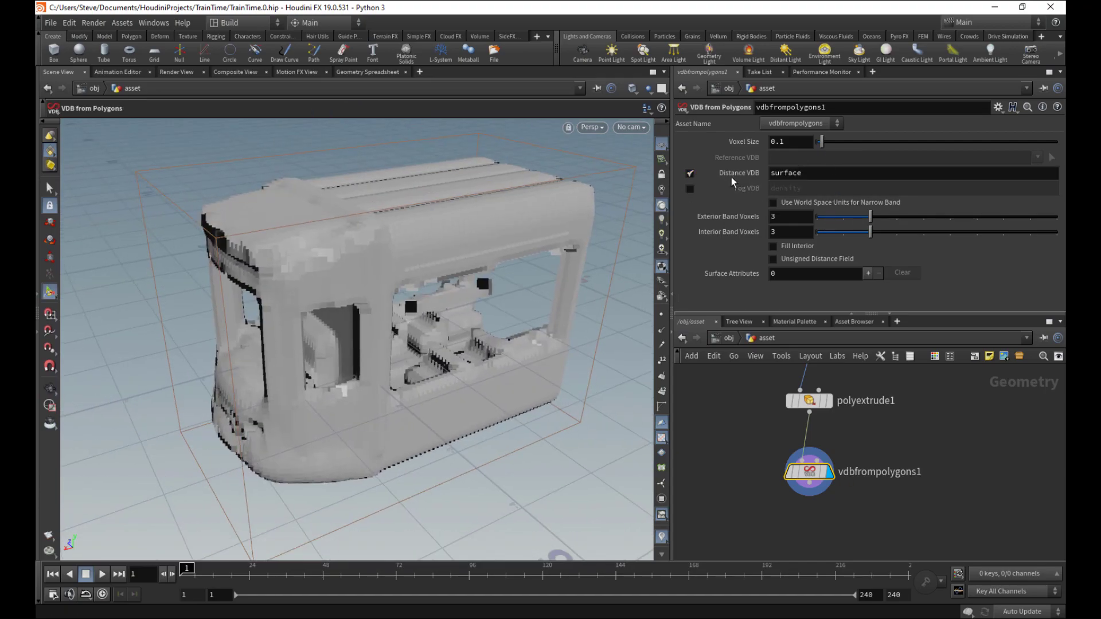
- Set the VDB from Polygons voxel size to 0.01 and check the detail of the train surface
mouse_move(541, 225)
left_mouse_down("alt")
mouse_move(483, 238)
mouse_move(568, 226)
mouse_move(528, 247)
mouse_move(539, 229)
left_mouse_up("alt")
left_click(783, 143)
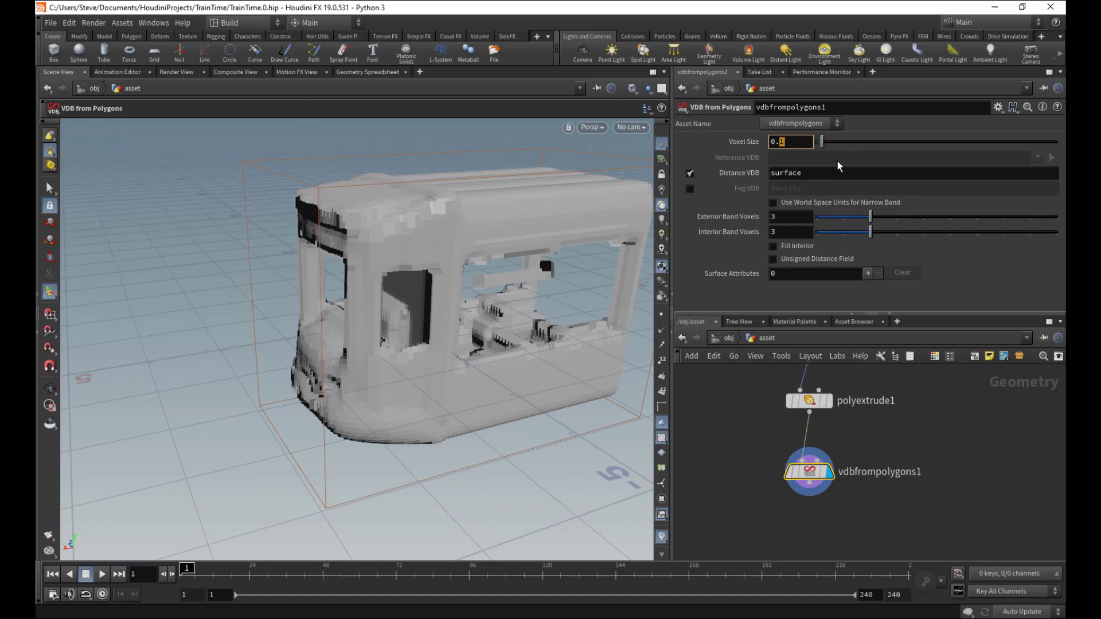
type("01")
key("Return")
key("Escape")
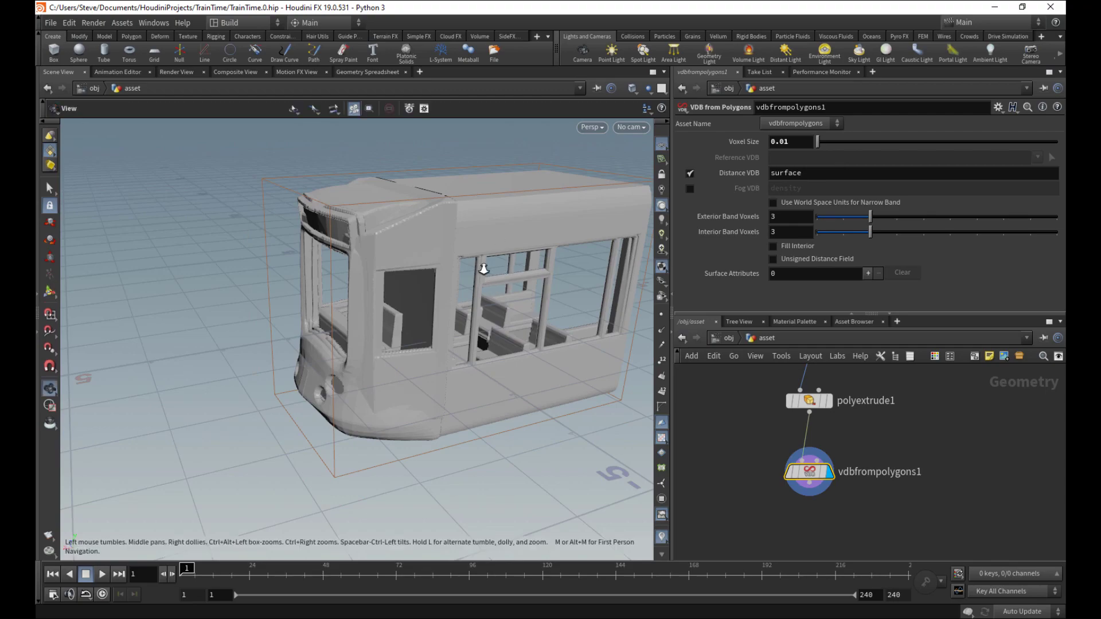
left_click_drag(497, 234, 546, 229)
key("Return")
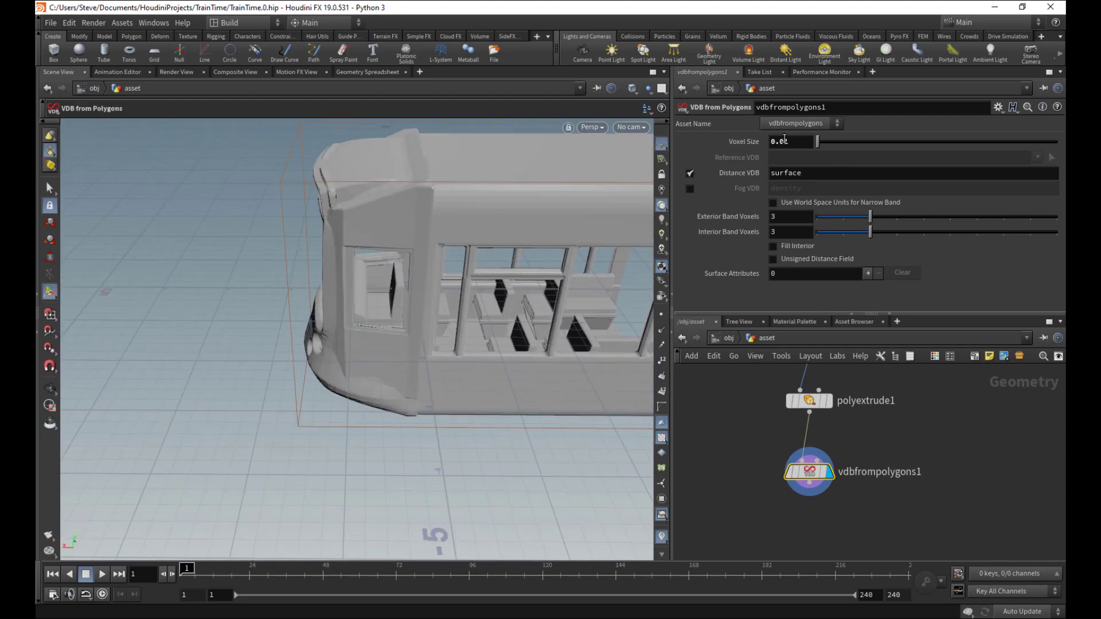
- Set the VDB from Polygons voxel size to 0.02
type("0.02")
key("Return")
key("Escape")
left_click_drag(470, 267, 428, 295)
- Compare the PolyExtrude result around the window frames with the VDB from Polygons result
left_click(829, 401)
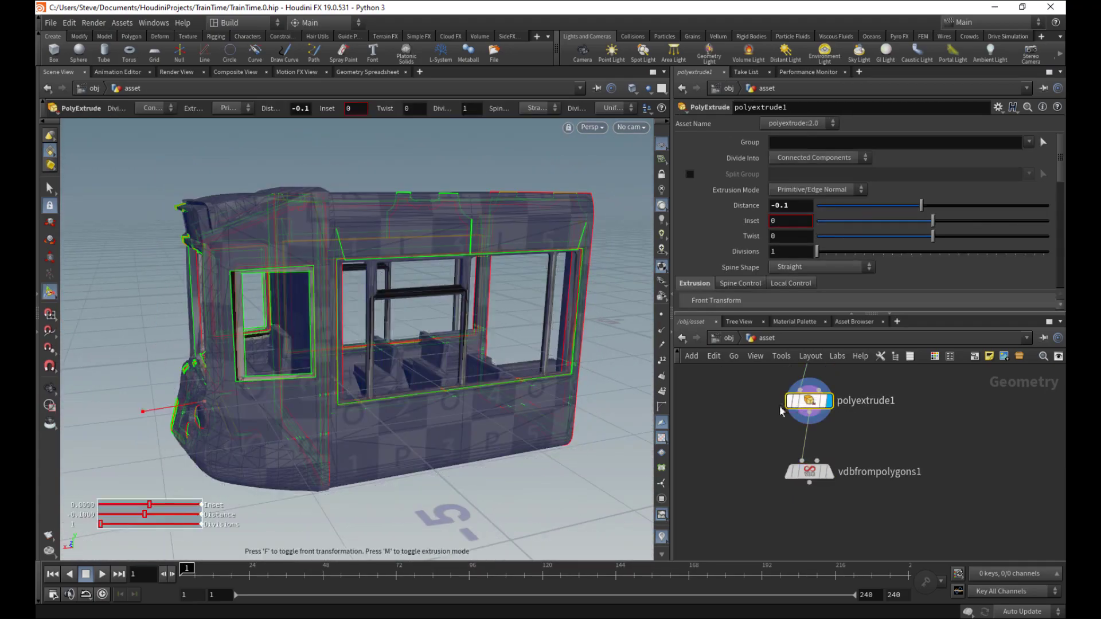
key("Escape")
scroll(422, 355, "up", 2)
left_click_drag(393, 365, 317, 396)
right_click_drag(317, 396, 405, 310)
left_click_drag(406, 310, 356, 247)
right_click_drag(356, 247, 376, 346)
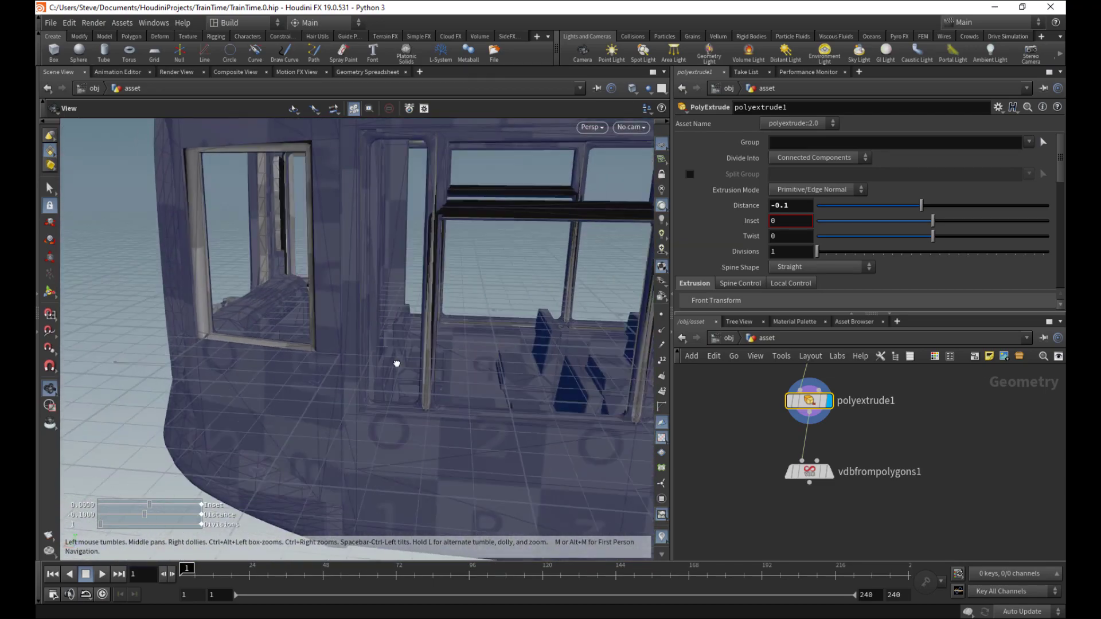
left_click_drag(396, 363, 413, 362)
scroll(413, 362, "down", 3)
left_click(828, 471)
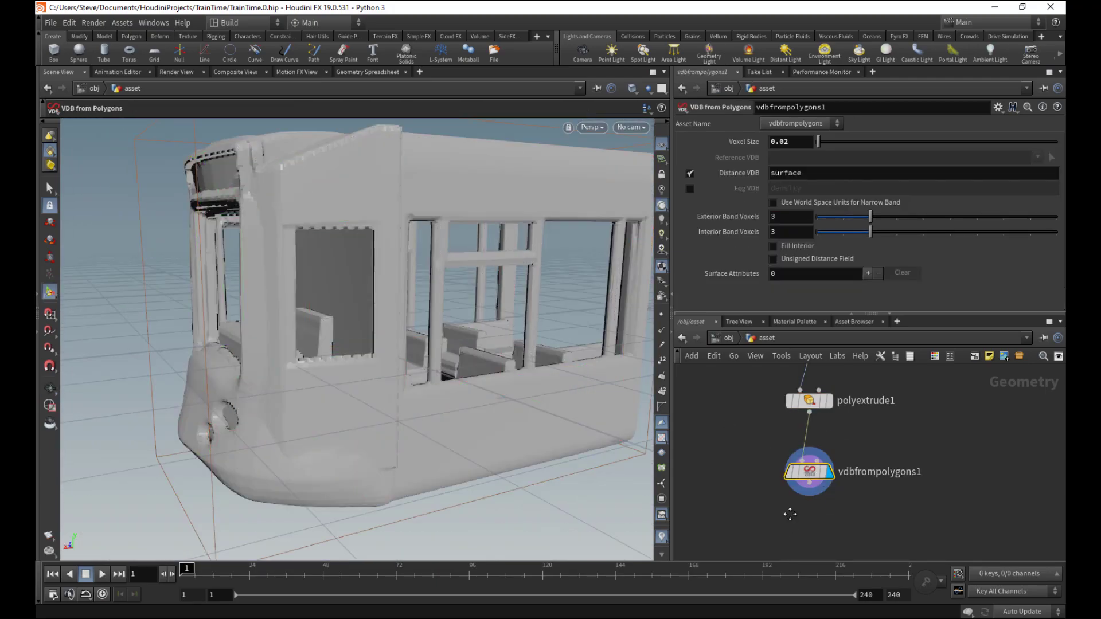
- Add a Convert VDB node below VDB from Polygons, connect the two and display the Convert VDB result
key("Tab")
type("vdb")
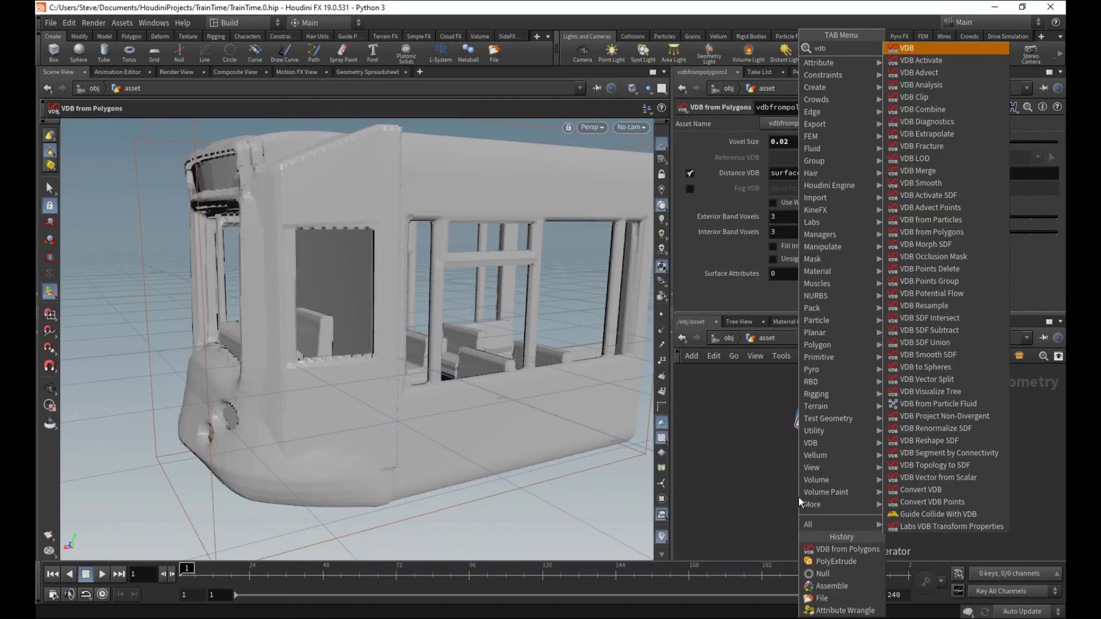
left_click(937, 489)
left_click(822, 446)
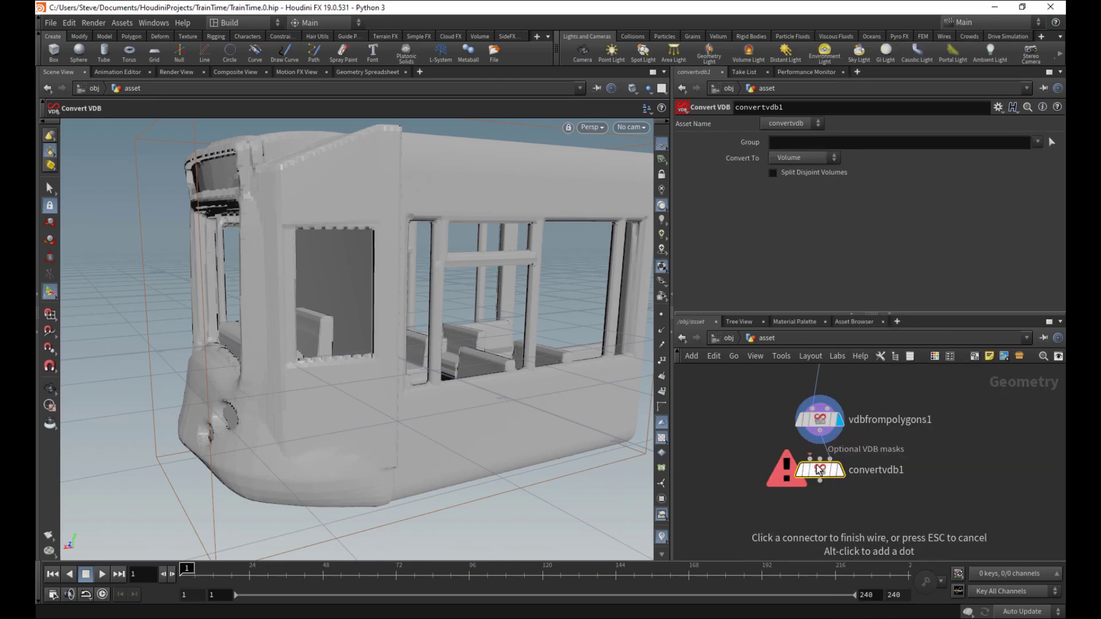
left_click(820, 459)
left_click(839, 471)
- Set the Convert VDB output type to Polygons and inspect the resulting mesh
left_click(782, 153)
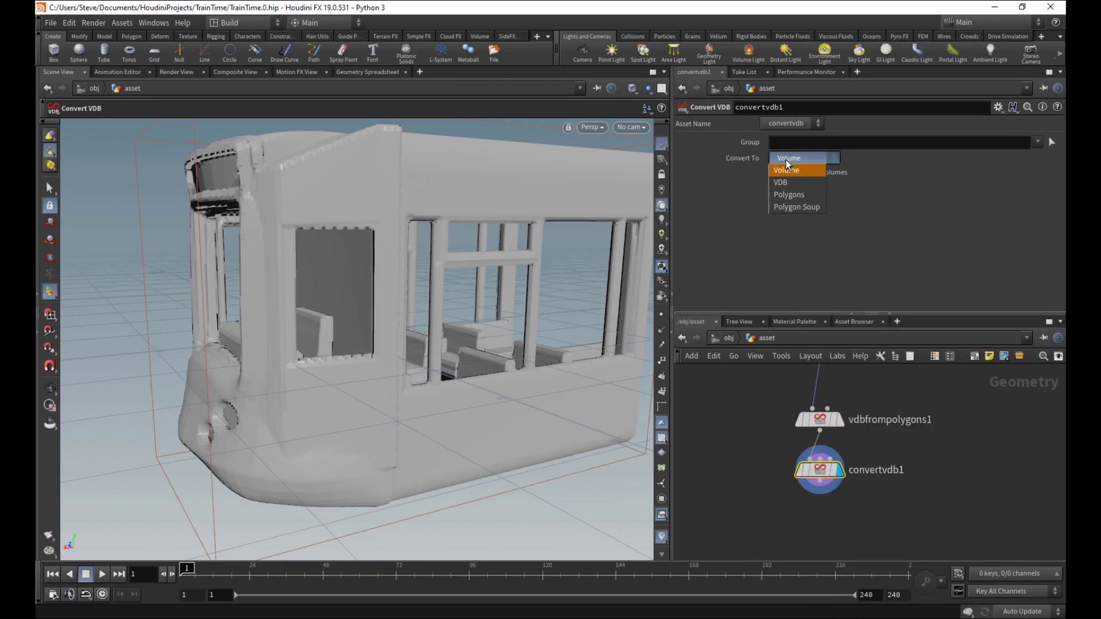
left_click(800, 185)
key("Escape")
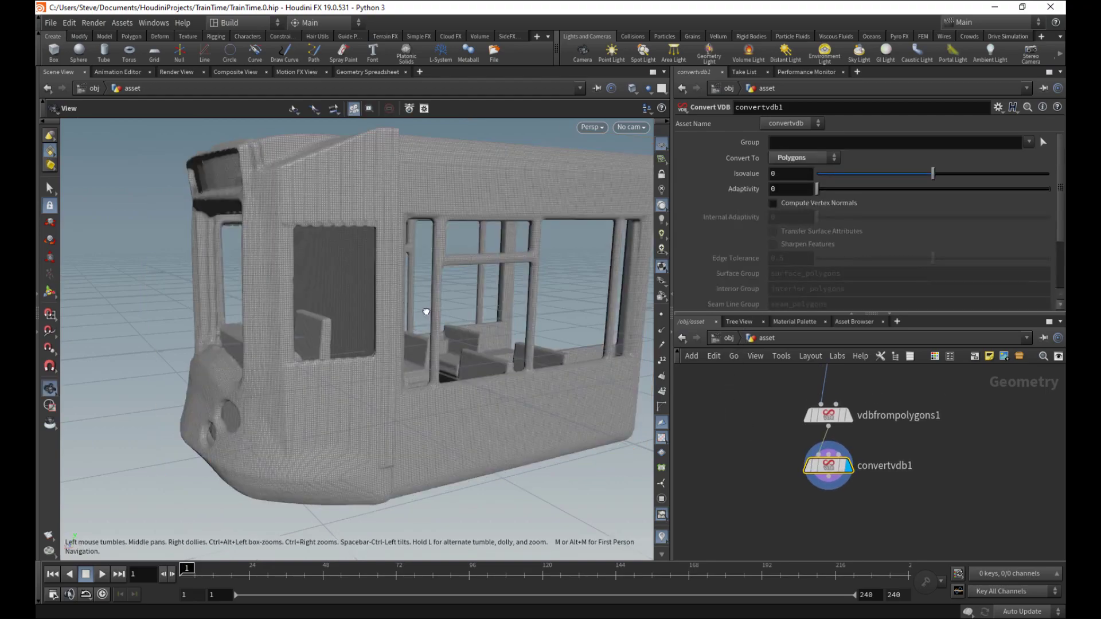
left_click_drag(420, 312, 568, 389)
right_click_drag(567, 389, 504, 339)
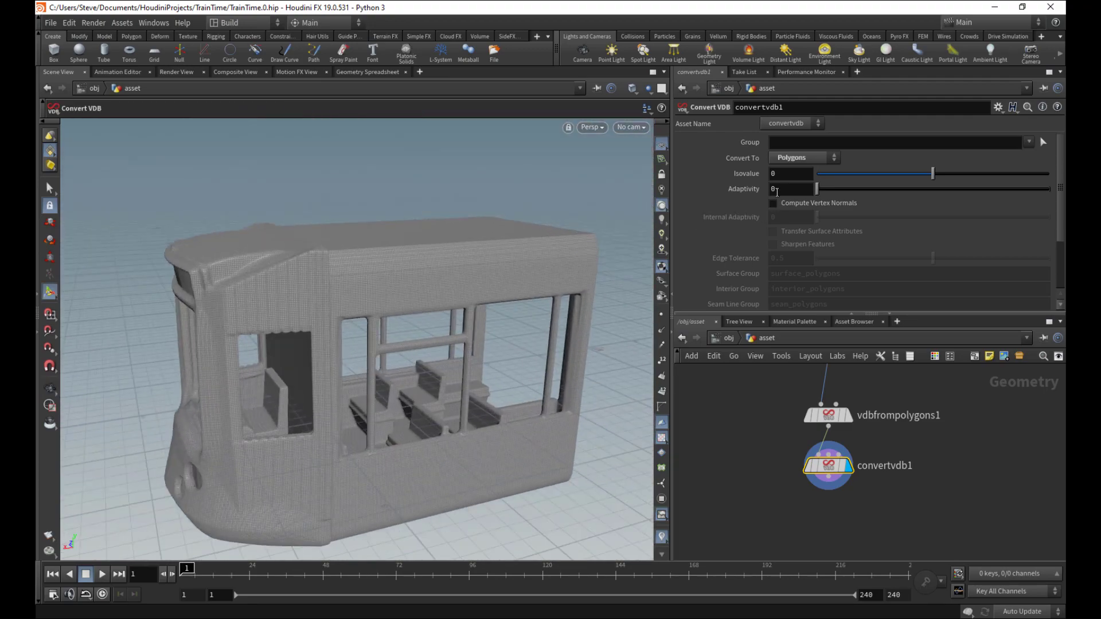
- Set the Convert VDB adaptivity to 1 and save the scene after checking the mesh
left_click_drag(779, 189, 746, 193)
type("1")
key("Return")
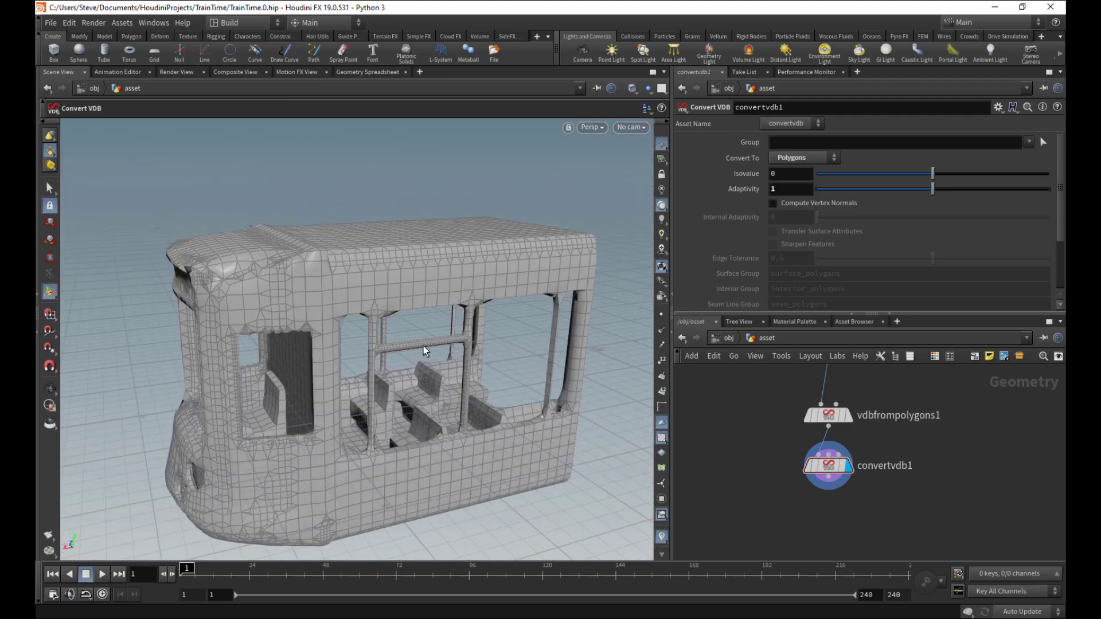
key("Escape")
left_click_drag(426, 351, 444, 422)
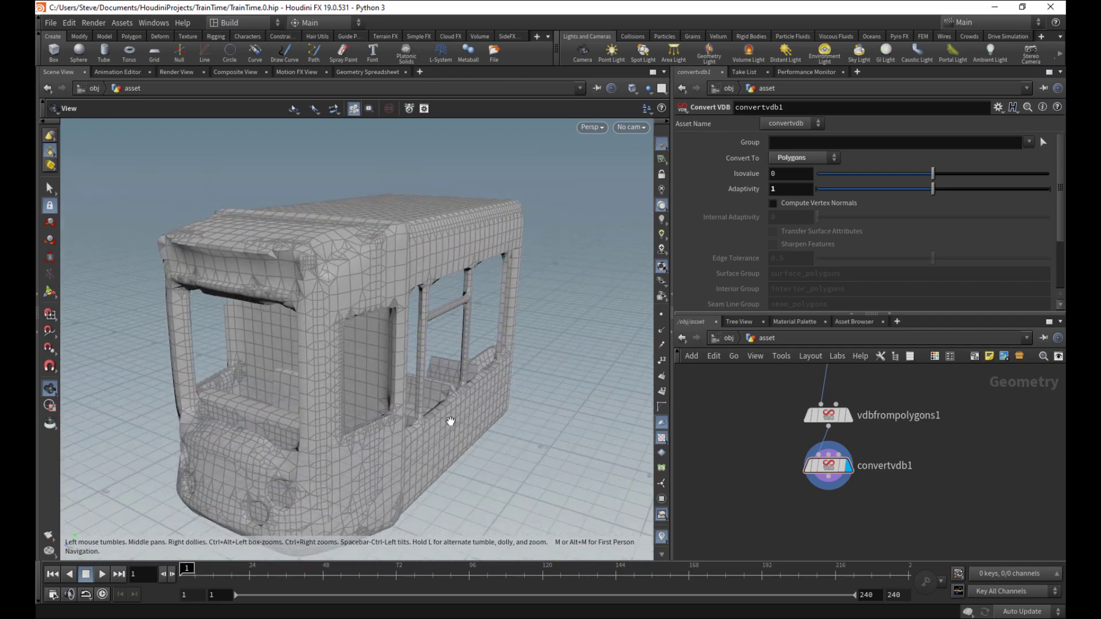
key("Return")
key("Escape")
left_click_drag(437, 267, 482, 318)
key("Return")
key("ctrl+s")
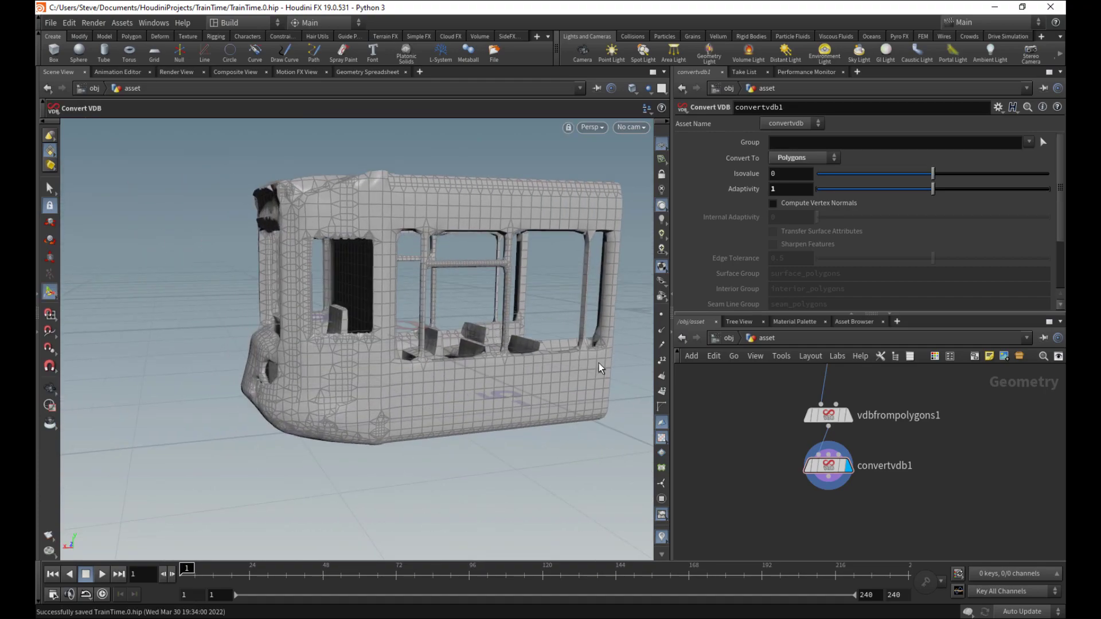
- Add a Scatter node below the Convert VDB node
middle_click_drag(819, 510, 798, 445)
key("Tab")
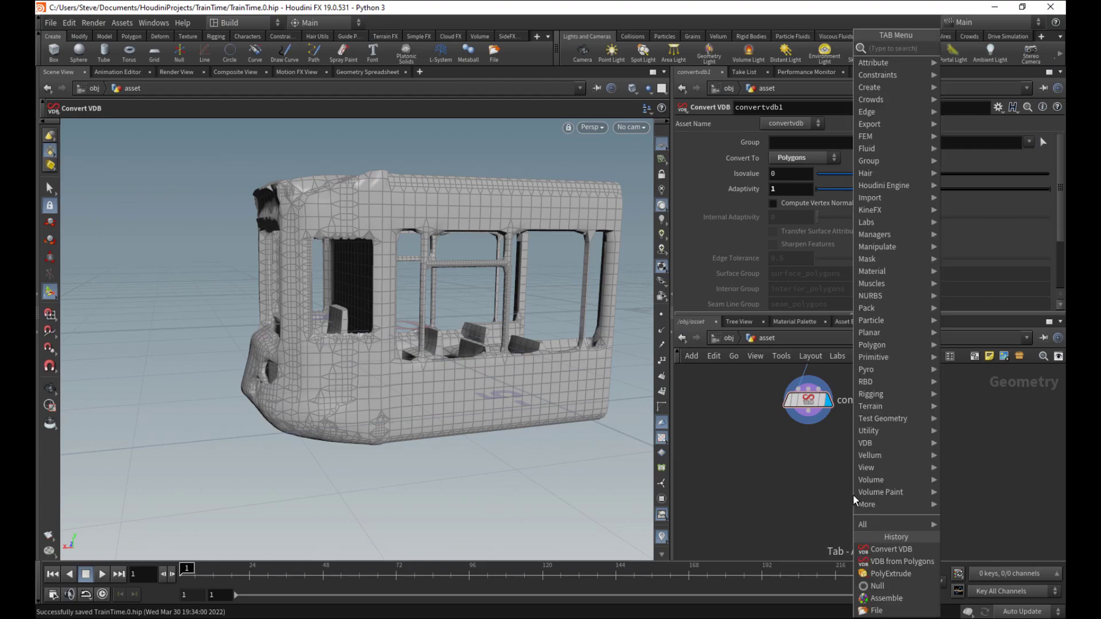
type("sca")
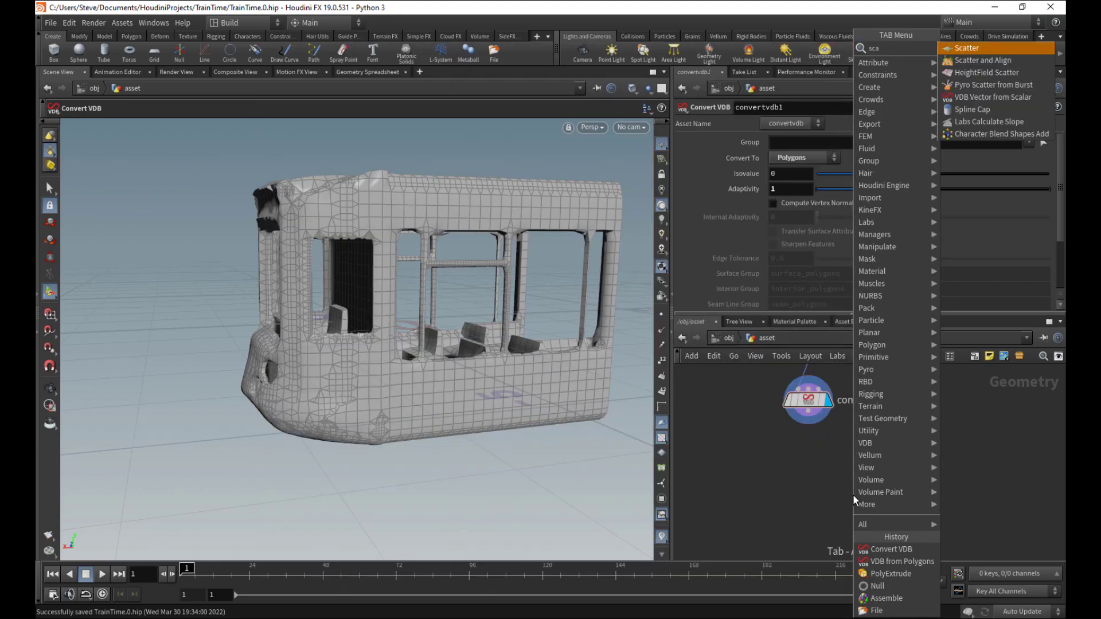
key("Return")
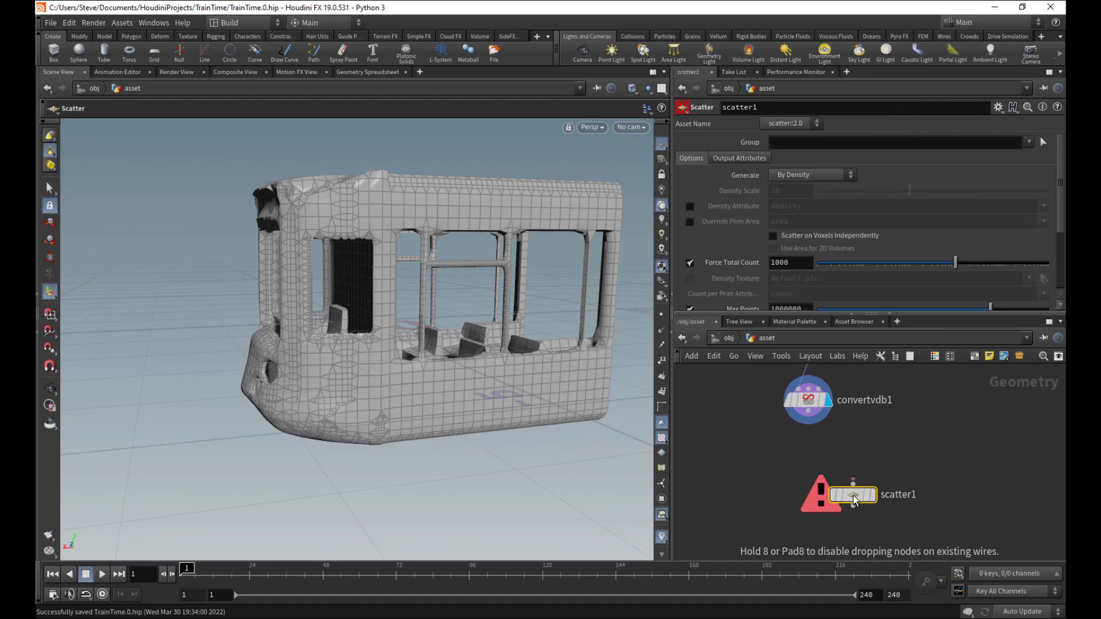
left_click(854, 467)
key("Tab")
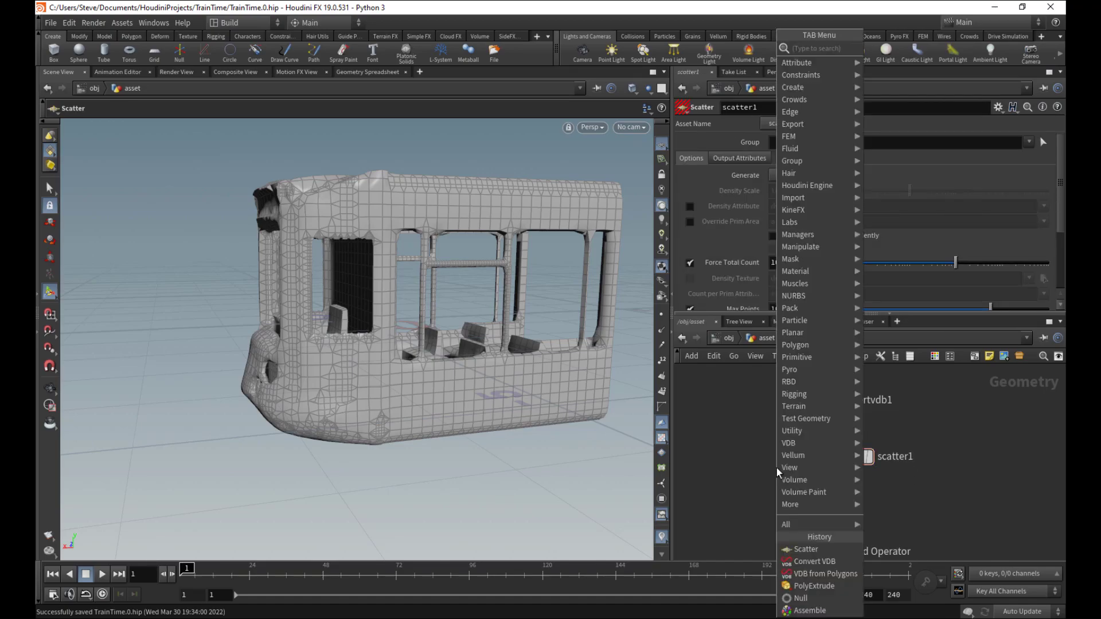
type("vd")
key("Escape")
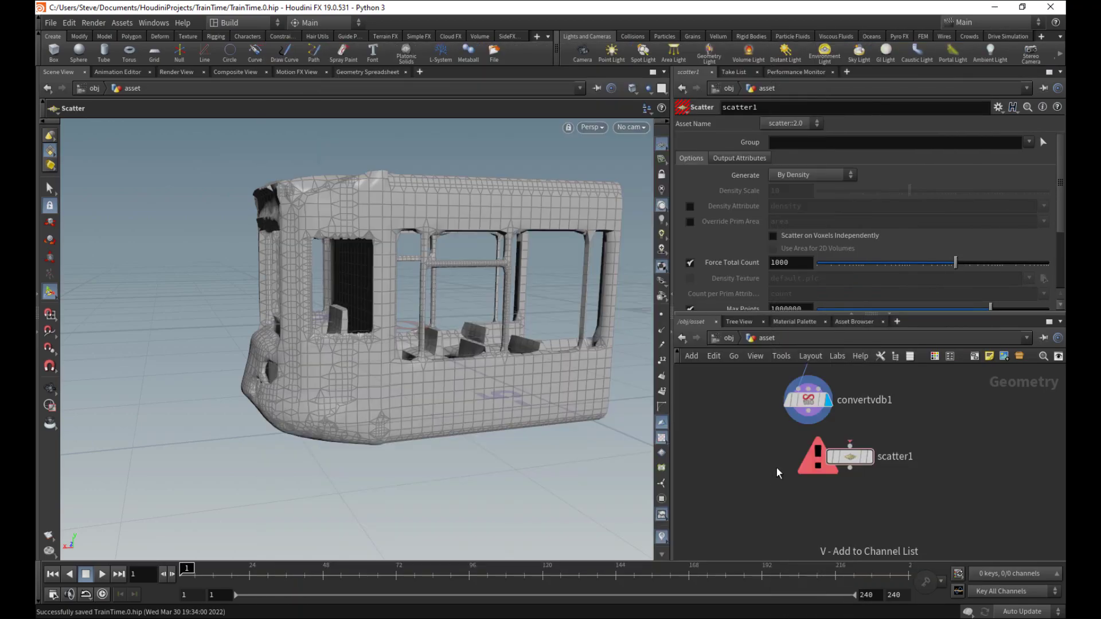
- Add a Voronoi Fracture node beneath the Convert VDB and Scatter nodes
key("Tab")
type("vor")
key("Down")
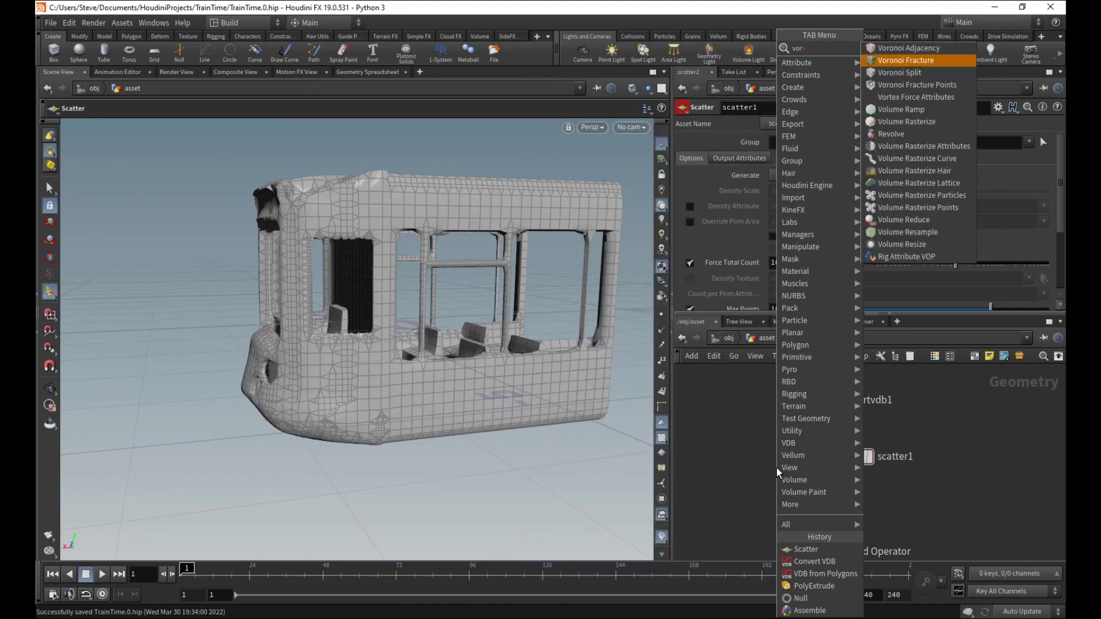
key("Return")
left_click(780, 507)
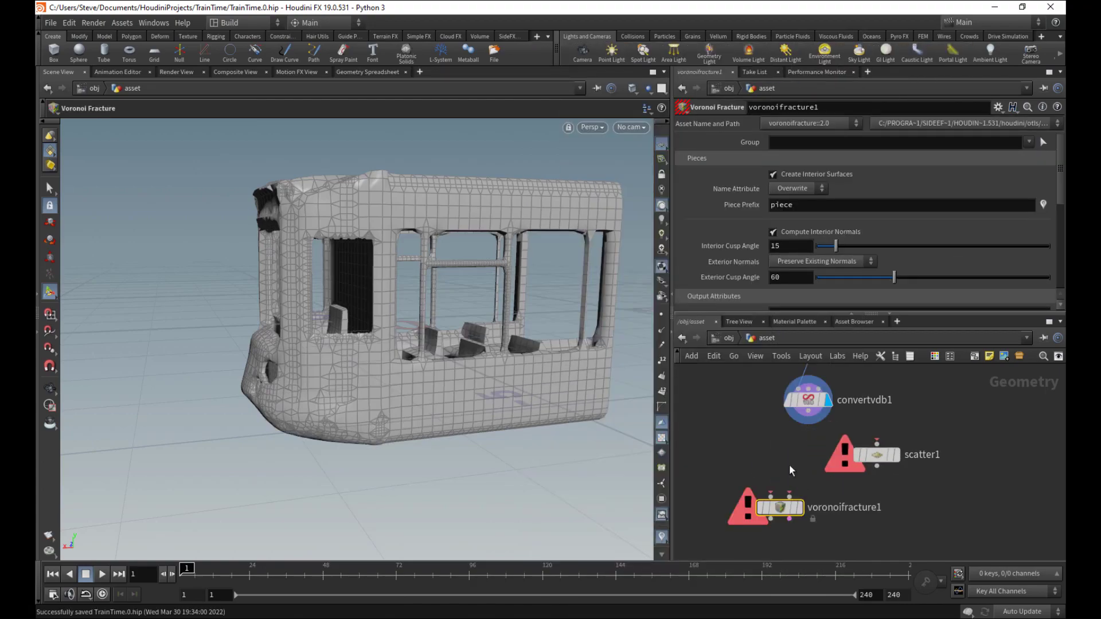
- Connect Convert VDB to the Voronoi Fracture and Scatter inputs, wire Scatter into the fracture's second input, and display the fracture
left_click(770, 494)
left_click(802, 427)
left_click(789, 496)
left_click(877, 466)
mouse_move(897, 490)
middle_mouse_down()
mouse_move(888, 498)
mouse_move(884, 475)
middle_mouse_up()
left_click(870, 453)
left_click(803, 423)
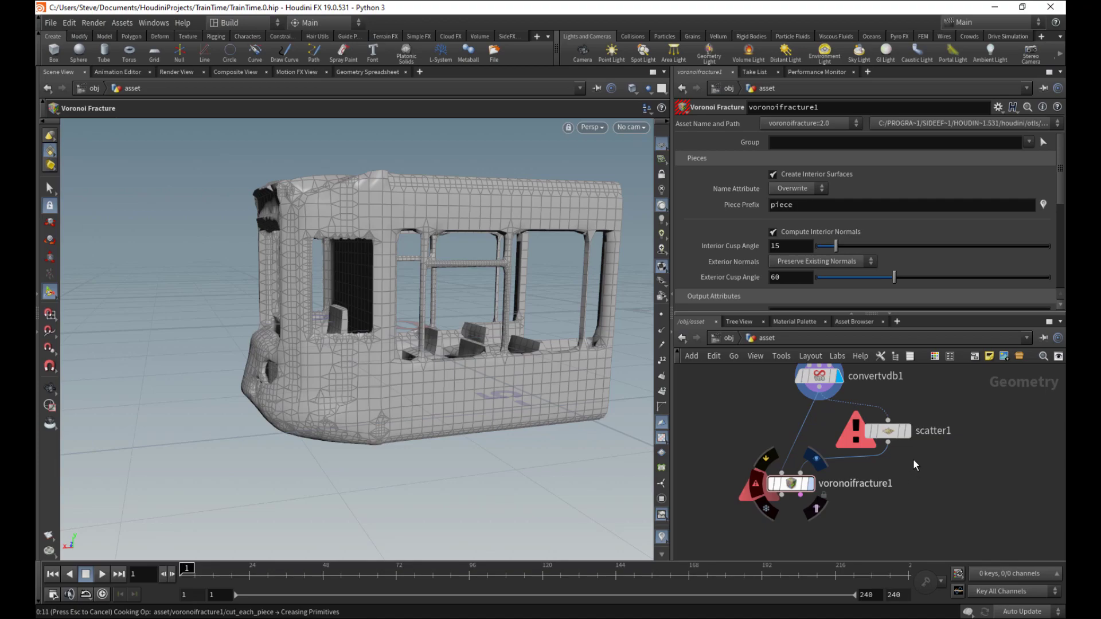
middle_click_drag(930, 457, 913, 469)
scroll(913, 469, "up", 1)
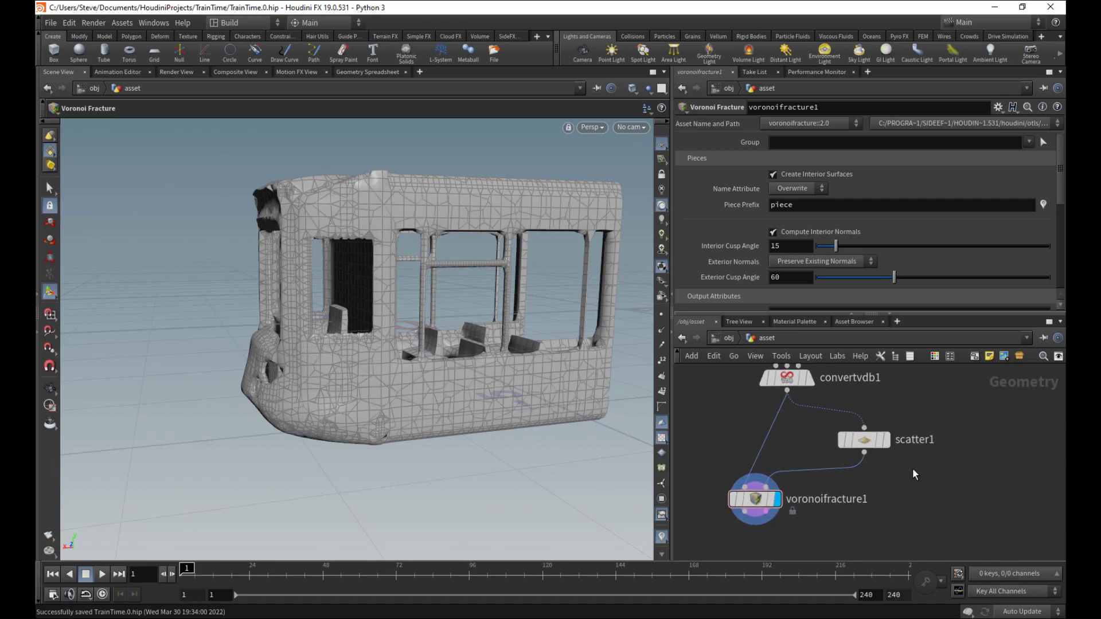
- Examine the scattered points around the train, and return the display to the Voronoi Fracture result
left_click(885, 440)
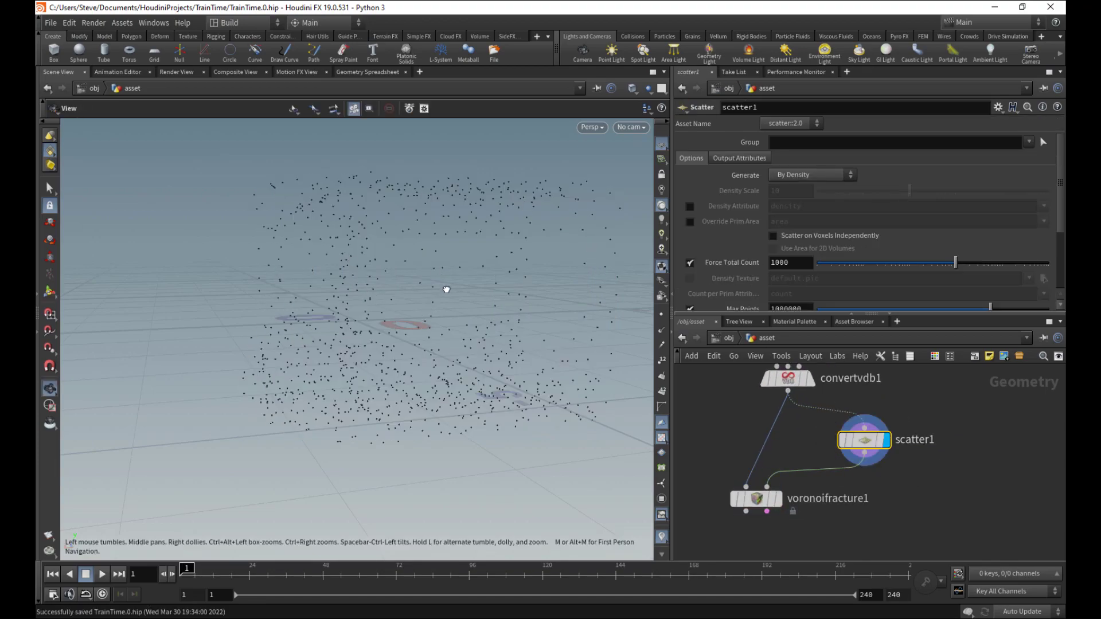
left_click_drag(446, 289, 428, 312, "alt")
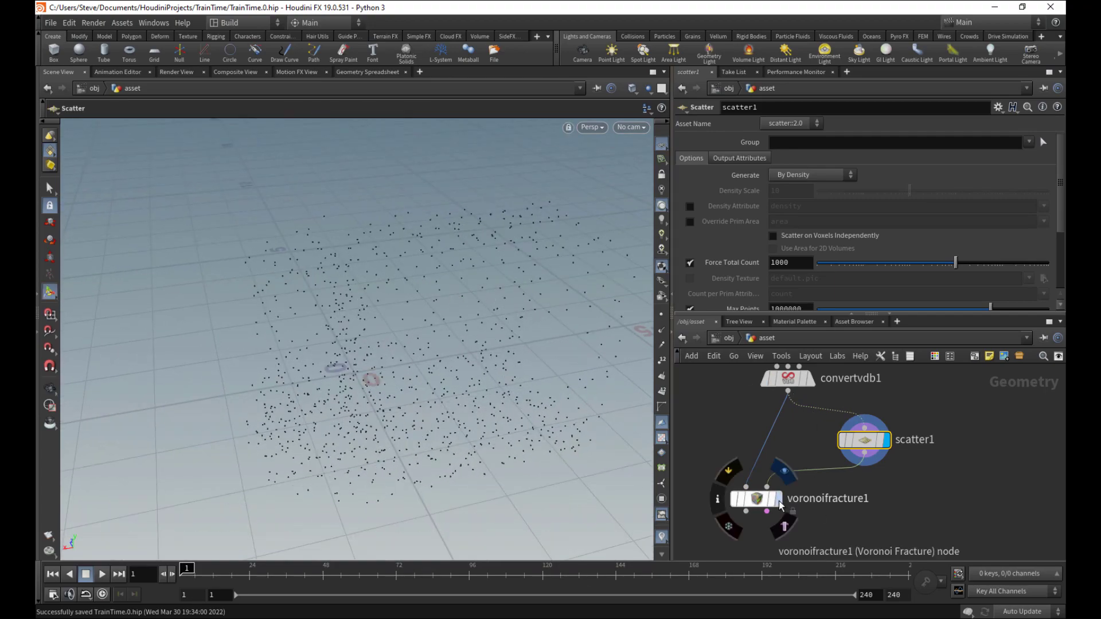
left_click(779, 503)
- Add an Exploded View node, connect the Voronoi Fracture output to it and display it
key("Tab")
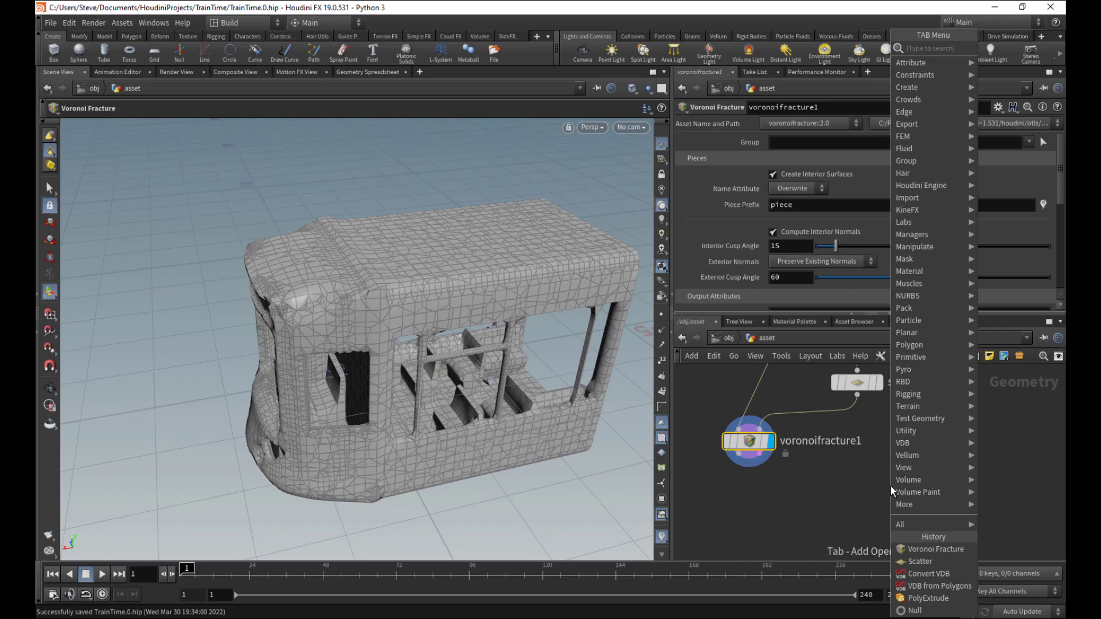
type("exploded")
key("Return")
left_click(890, 486)
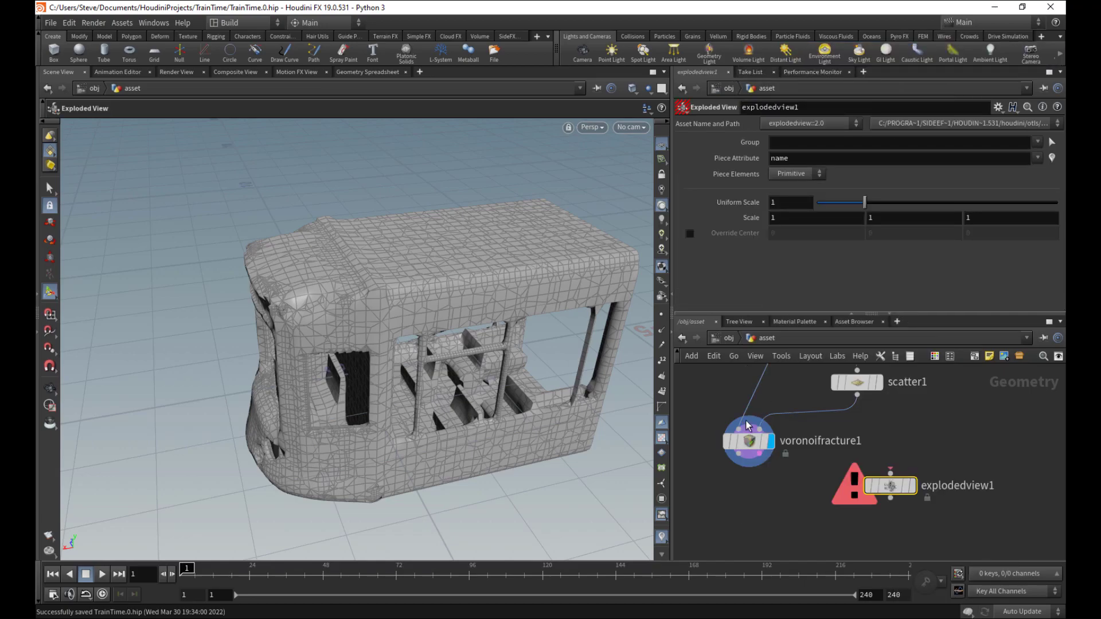
left_click_drag(739, 454, 890, 469)
left_click(912, 486)
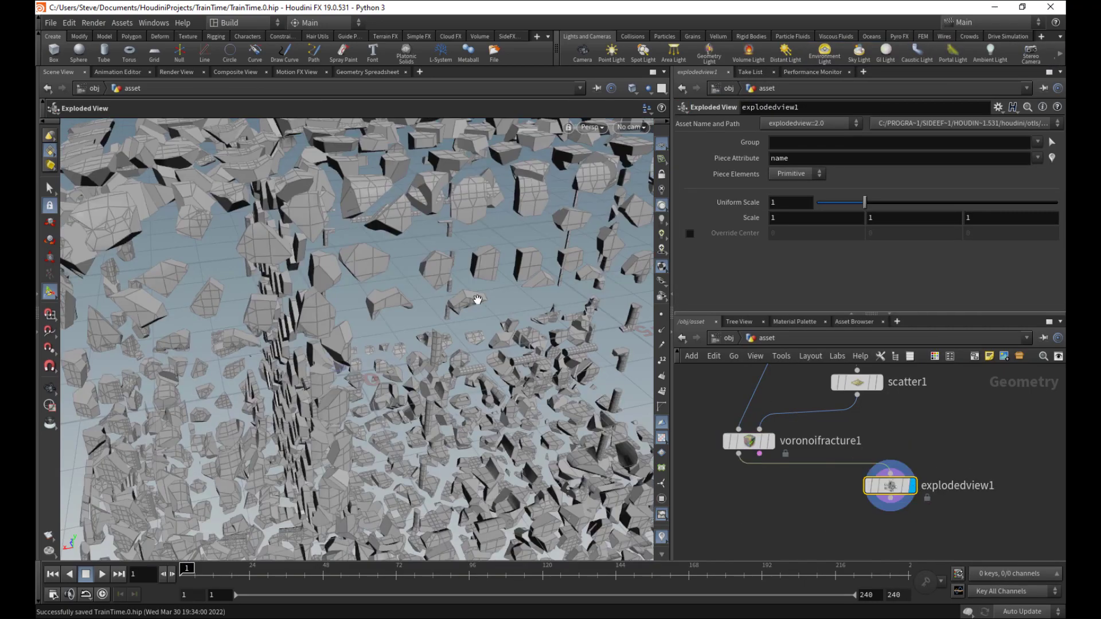
- Set the Exploded View uniform scale to 1.02 and tidy the positions of the fracture nodes
right_click_drag(478, 299, 419, 316, "alt")
mouse_move(419, 315)
left_mouse_down("alt")
mouse_move(459, 327)
mouse_move(413, 321)
left_mouse_up("alt")
mouse_move(865, 200)
left_mouse_down()
mouse_move(817, 202)
mouse_move(890, 205)
mouse_move(817, 209)
mouse_move(866, 213)
left_mouse_up()
left_click_drag(891, 487, 941, 491)
middle_click_drag(905, 443, 899, 510)
left_click_drag(751, 508, 784, 508)
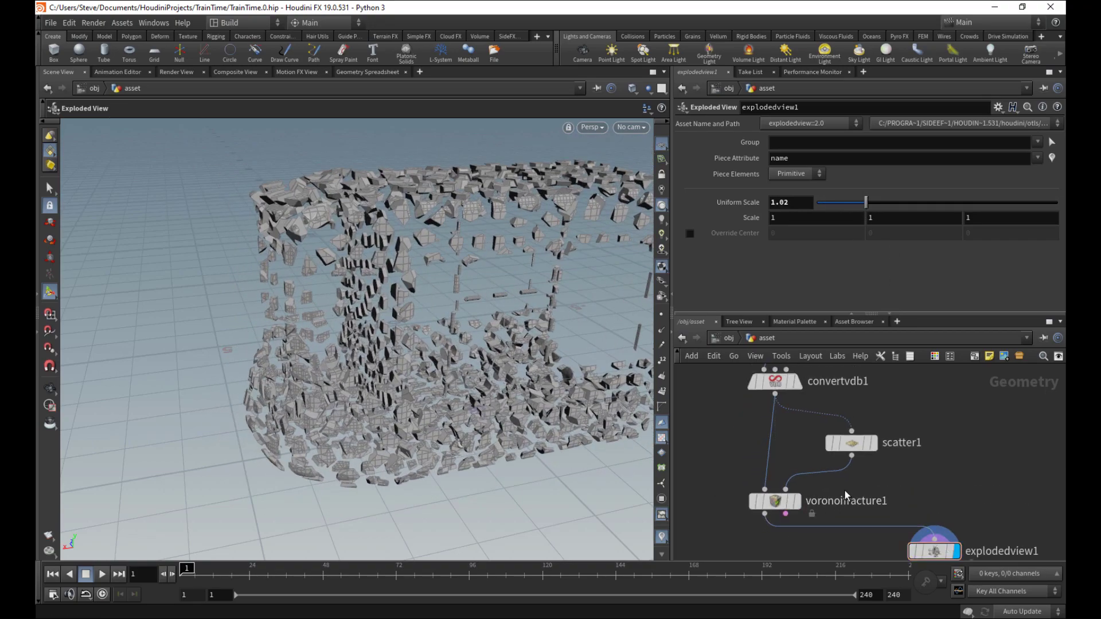
- Display the Scatter node and try enabling its density attribute
mouse_move(866, 442)
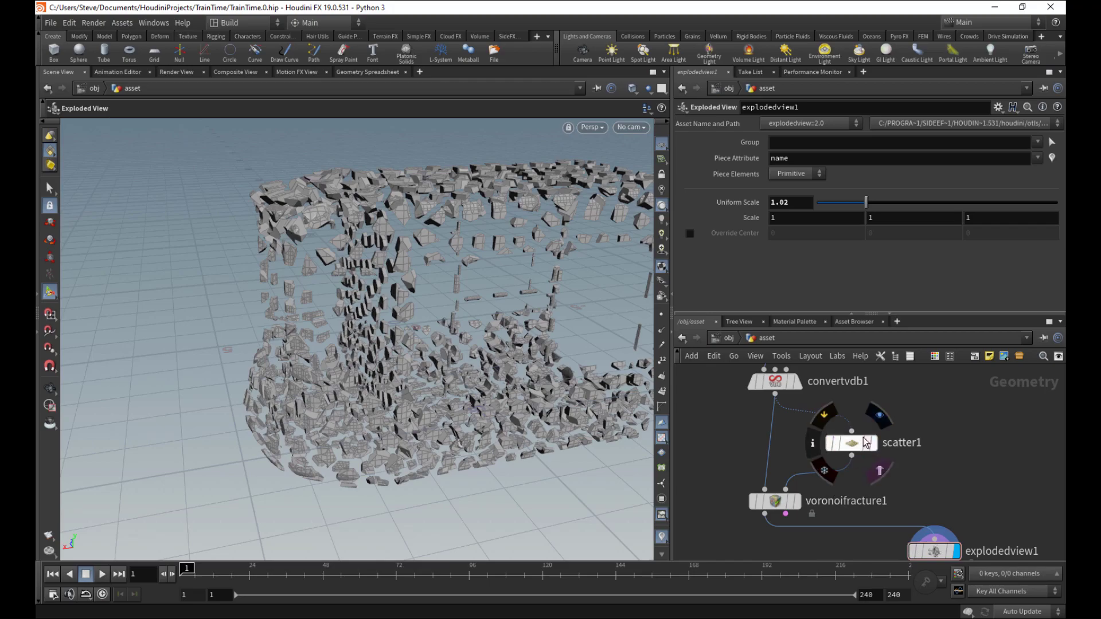
left_click_drag(866, 441, 864, 455)
left_click(872, 458)
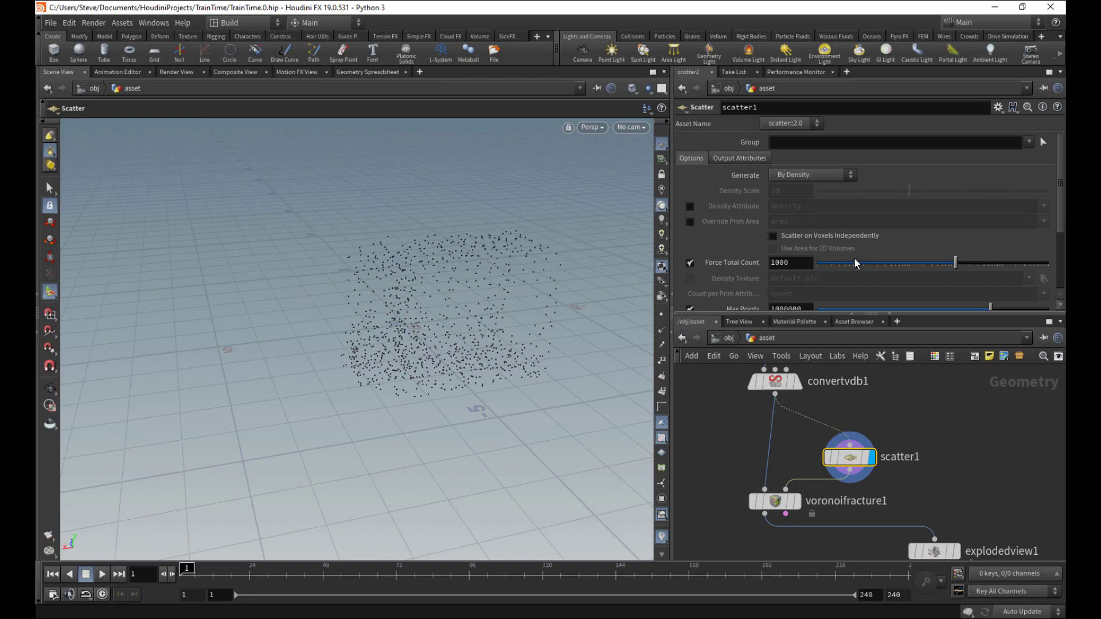
left_click(690, 207)
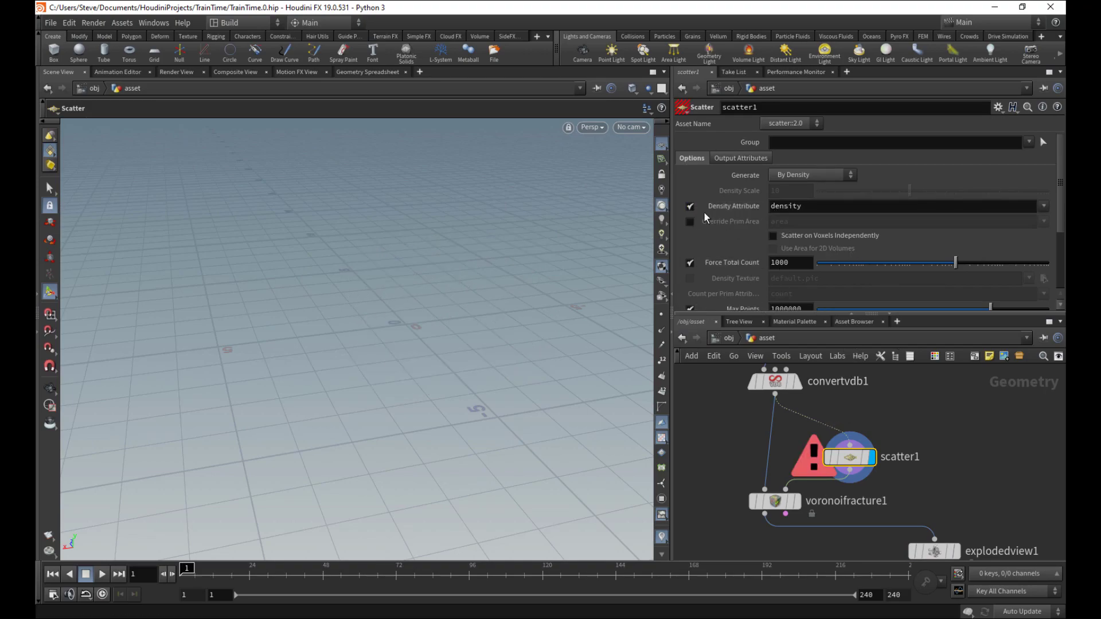
left_click(690, 206)
- Add an Attribute Paint node, feed it from Convert VDB and display it
key("Tab")
type("pai")
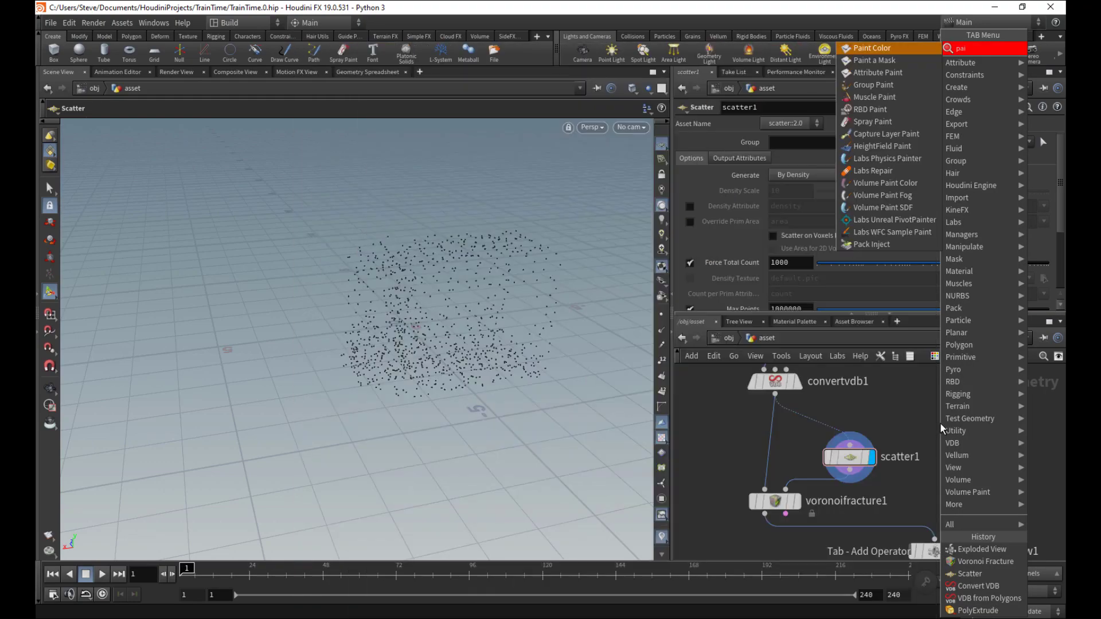
key("BackSpace")
key("BackSpace")
key("BackSpace")
type("attr")
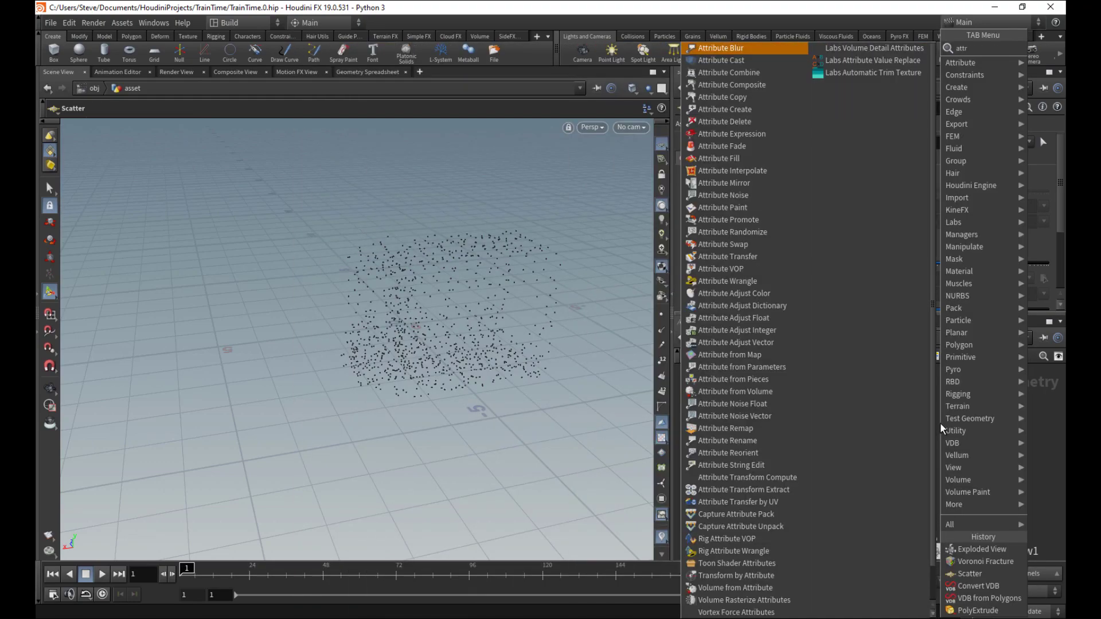
key("Down")
key("Down")
key("Down")
key("Down")
key("Down")
key("Down")
key("Down")
key("Down")
key("Down")
key("Down")
key("Down")
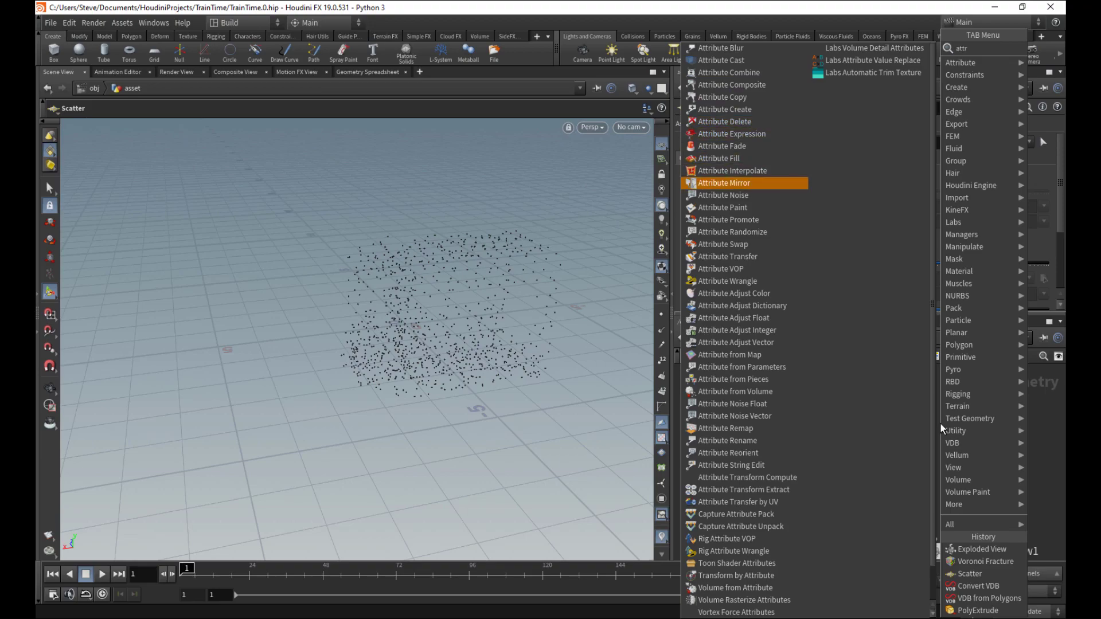
key("Down")
key("Down")
key("Return")
left_click(941, 422)
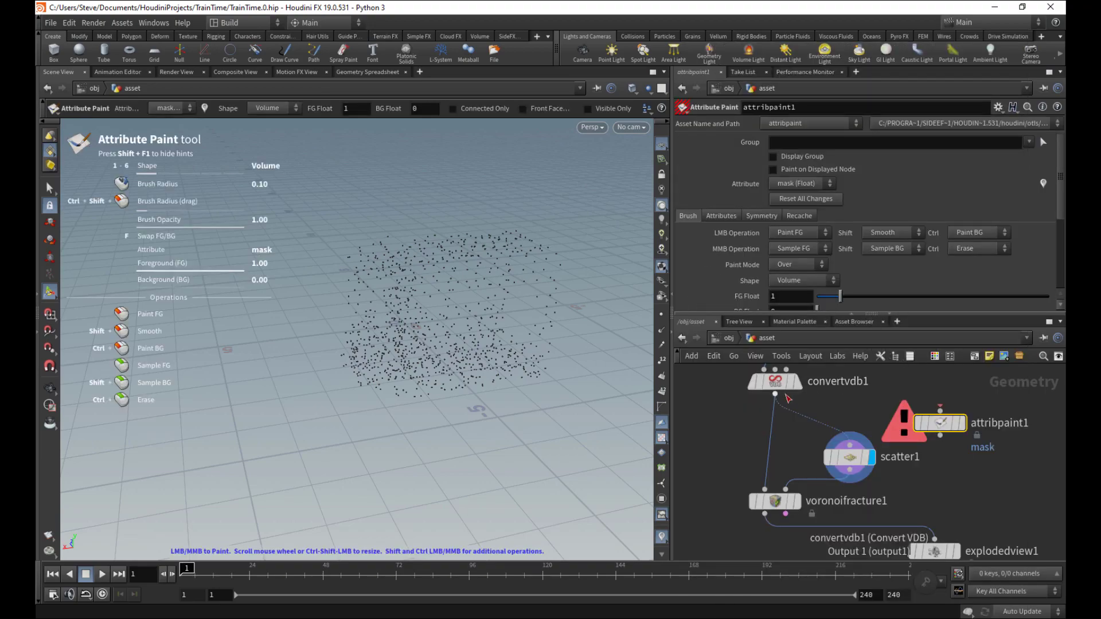
left_click(963, 423)
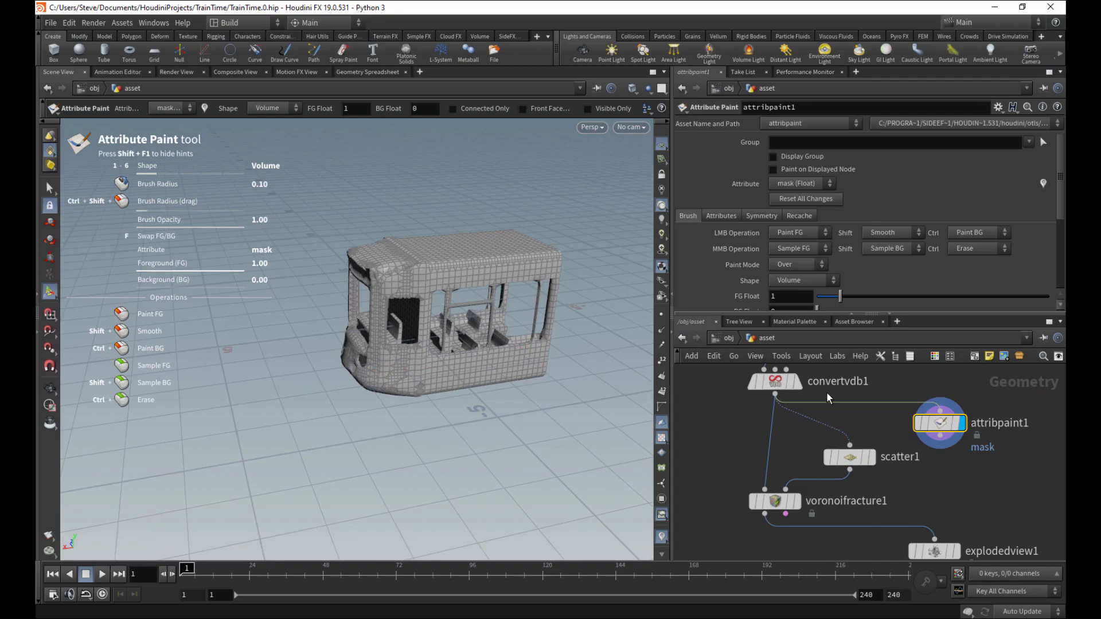
- Rename the painted attribute to density and paint a patch along the lower side of the train's front end
left_click(722, 216)
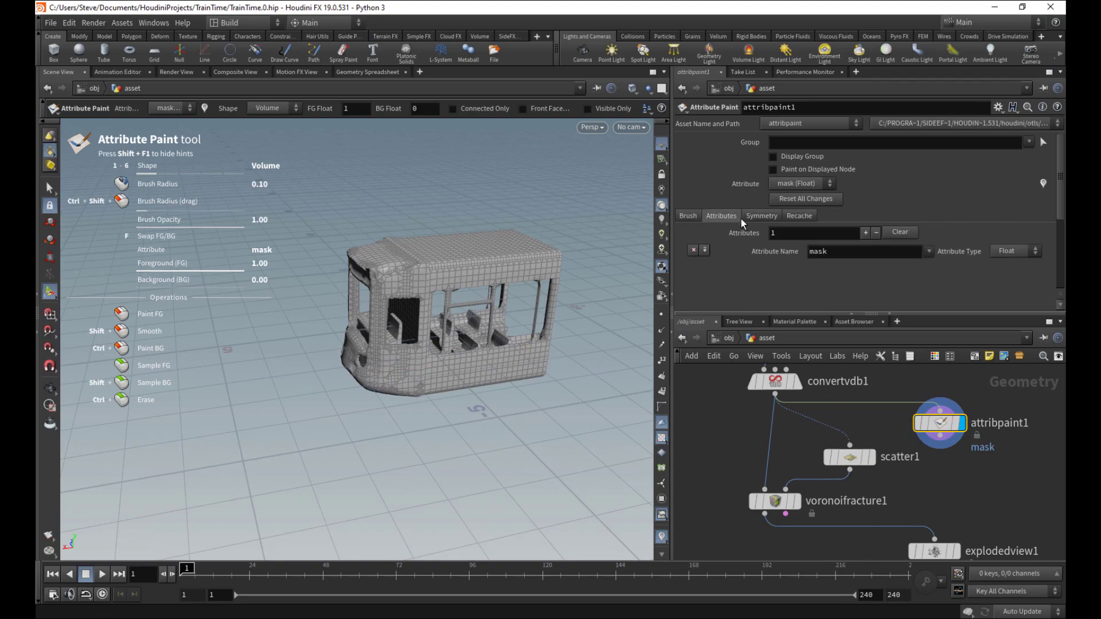
double_click(854, 252)
type("density")
key("Return")
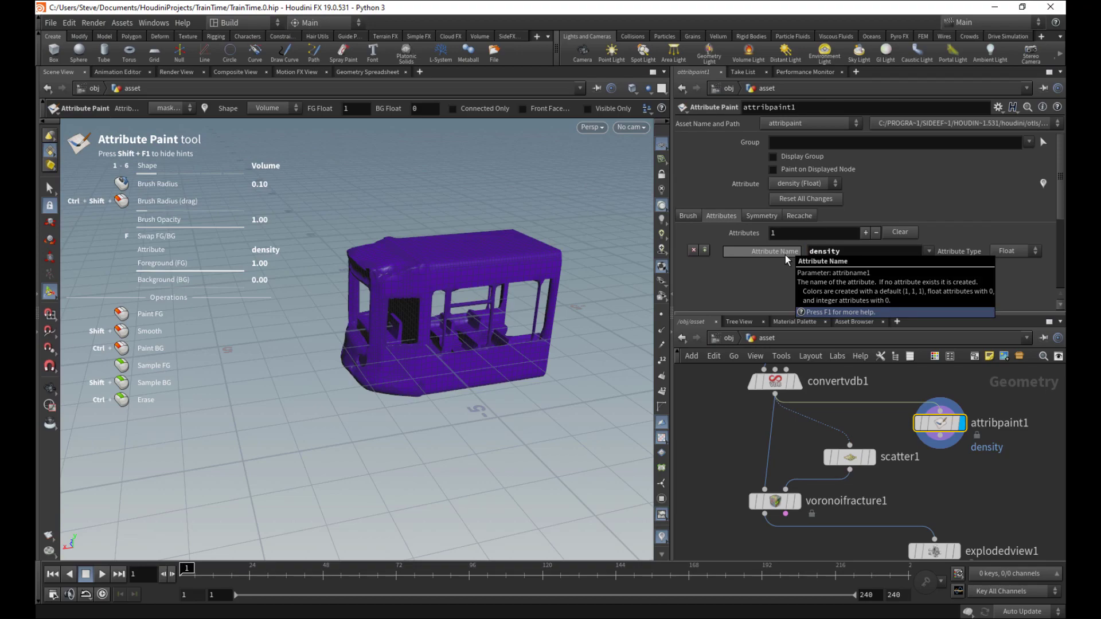
left_click_drag(396, 391, 416, 377)
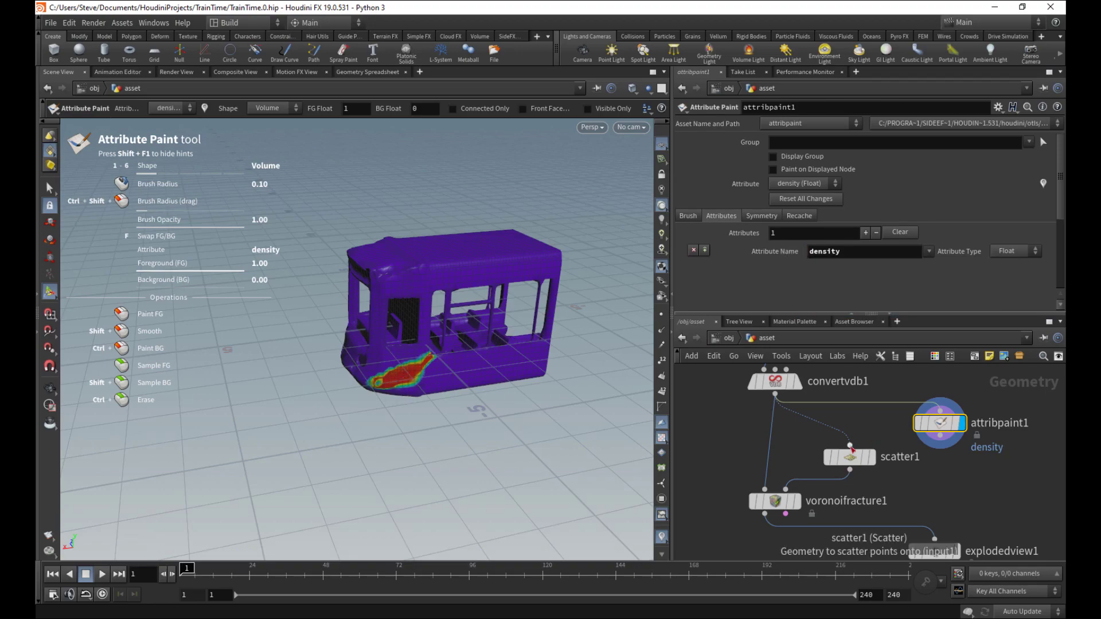
- Wire Attribute Paint into Scatter, align the two nodes and enable Scatter's density attribute
left_click(856, 466)
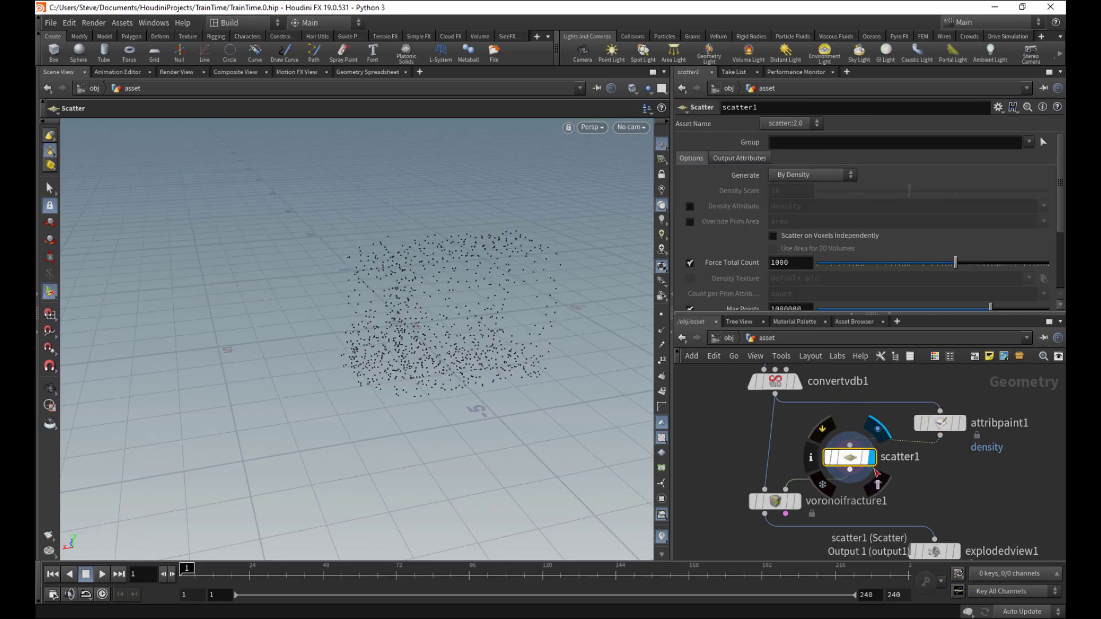
left_click_drag(855, 465, 921, 474)
left_click_drag(946, 429, 927, 416)
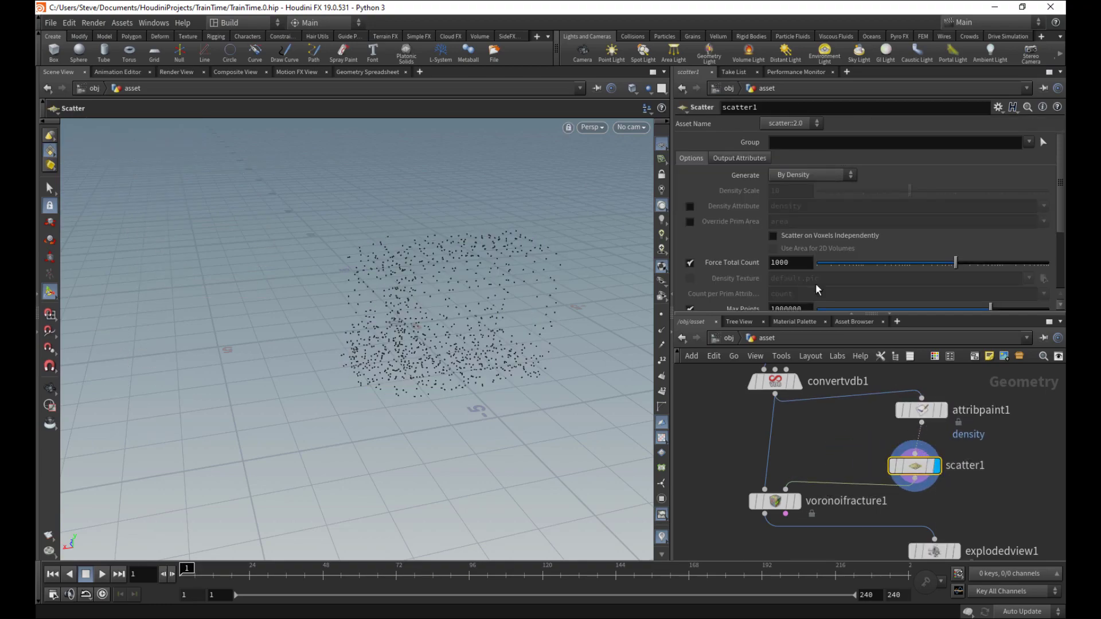
left_click(690, 206)
scroll(523, 361, "up", 5)
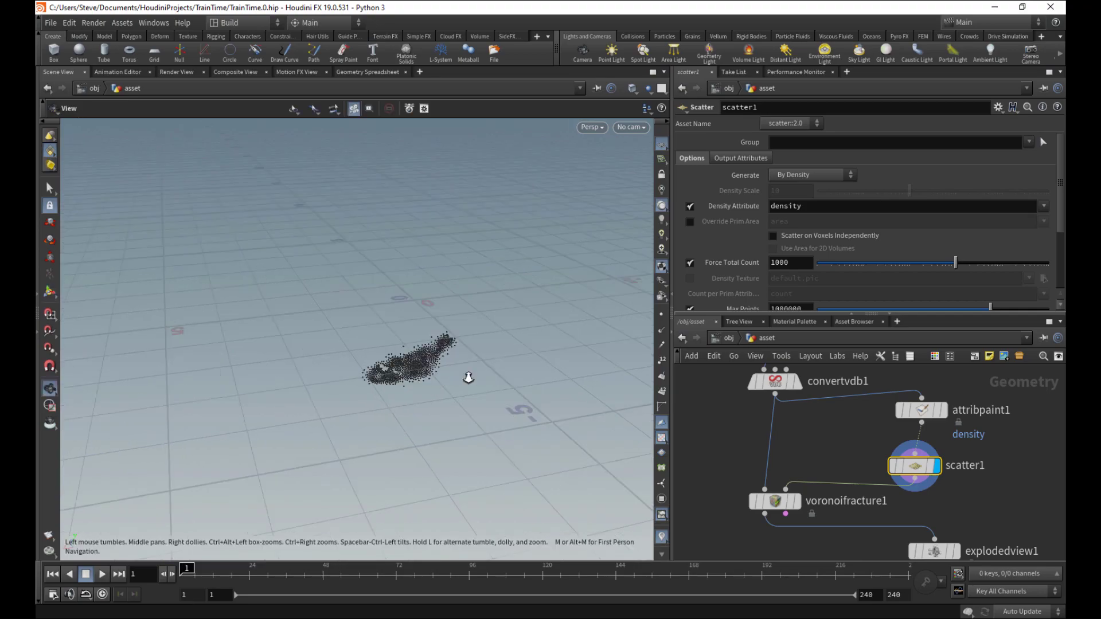
- Paint an additional density patch on the train's front, just above the existing one
left_click(901, 410)
right_click_drag(504, 295, 445, 296, "alt")
left_click_drag(431, 268, 375, 281)
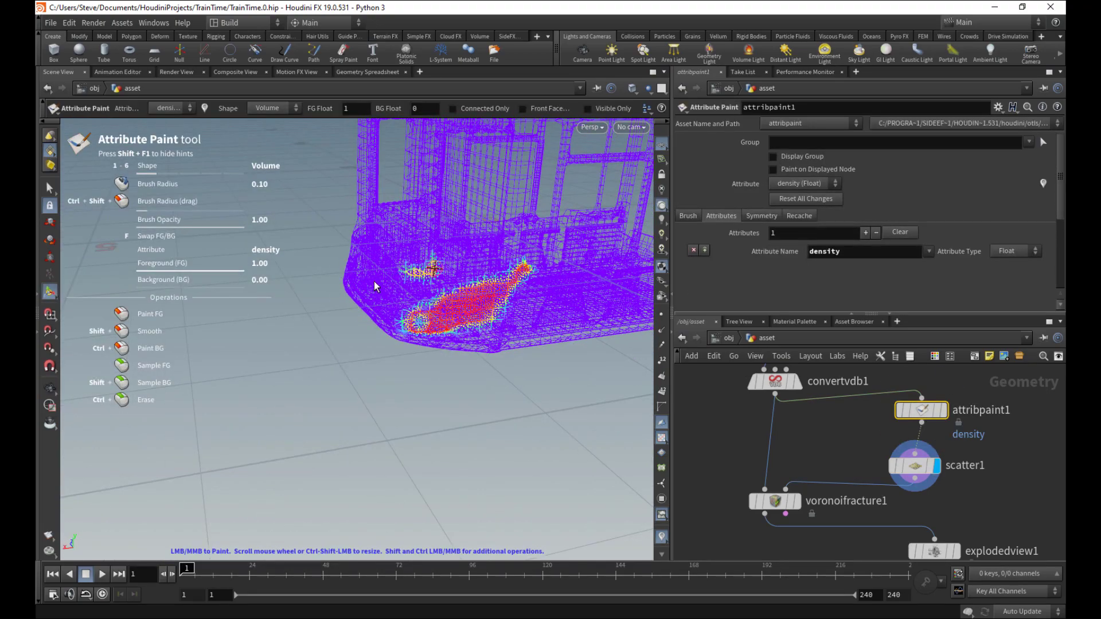
- Display the Voronoi Fracture and Exploded View results in turn and examine the pieces around the painted area
left_click(906, 465)
middle_click_drag(816, 457, 793, 435)
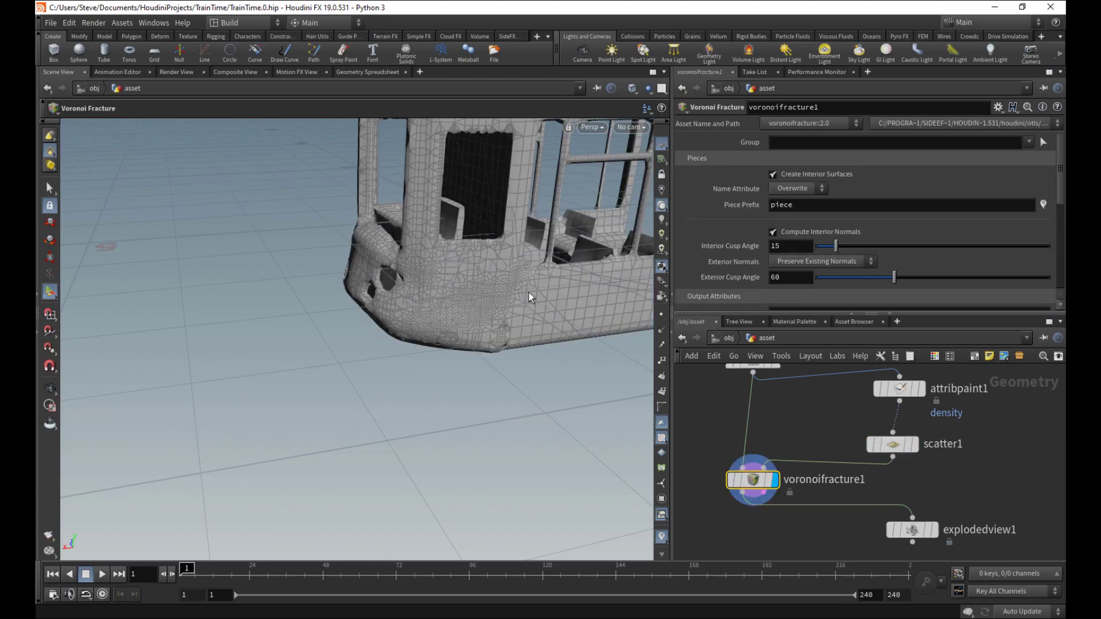
right_click_drag(450, 327, 539, 291, "alt")
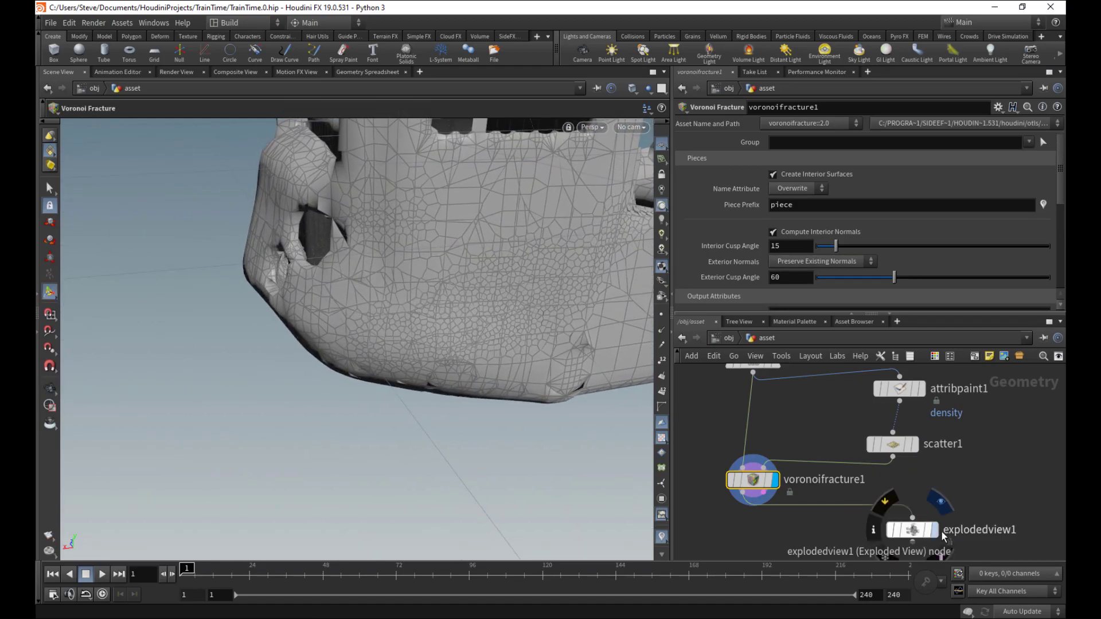
left_click(932, 530)
left_click(920, 533)
right_click_drag(516, 396, 648, 379, "alt")
left_click_drag(648, 379, 531, 393, "alt")
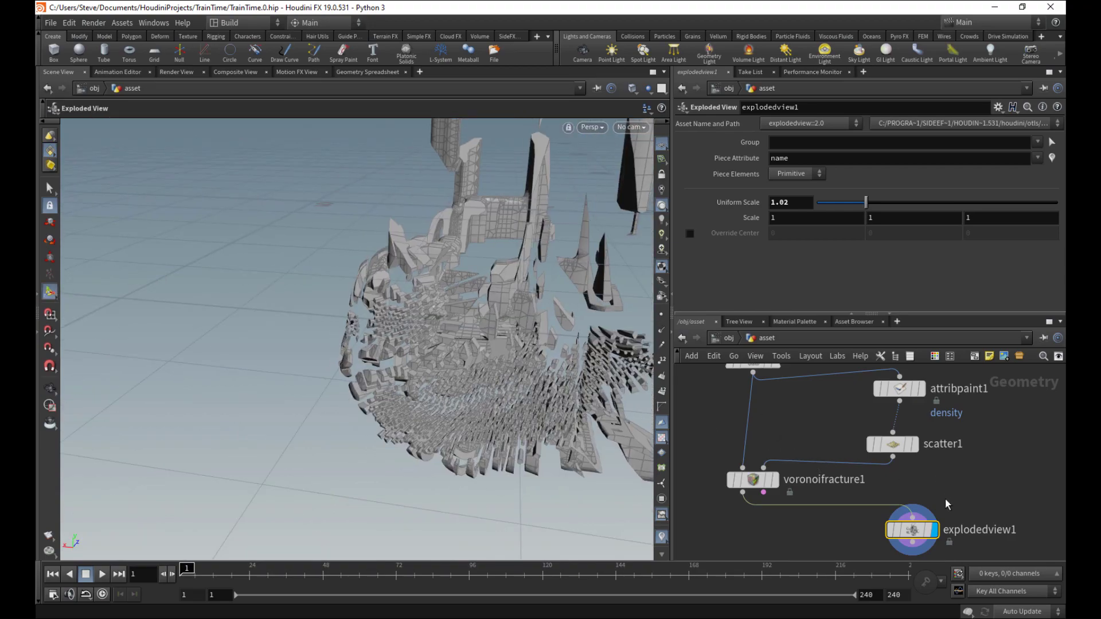
- Bypass the Attribute Paint node
middle_click_drag(956, 501, 938, 521)
middle_click_drag(941, 478, 952, 493)
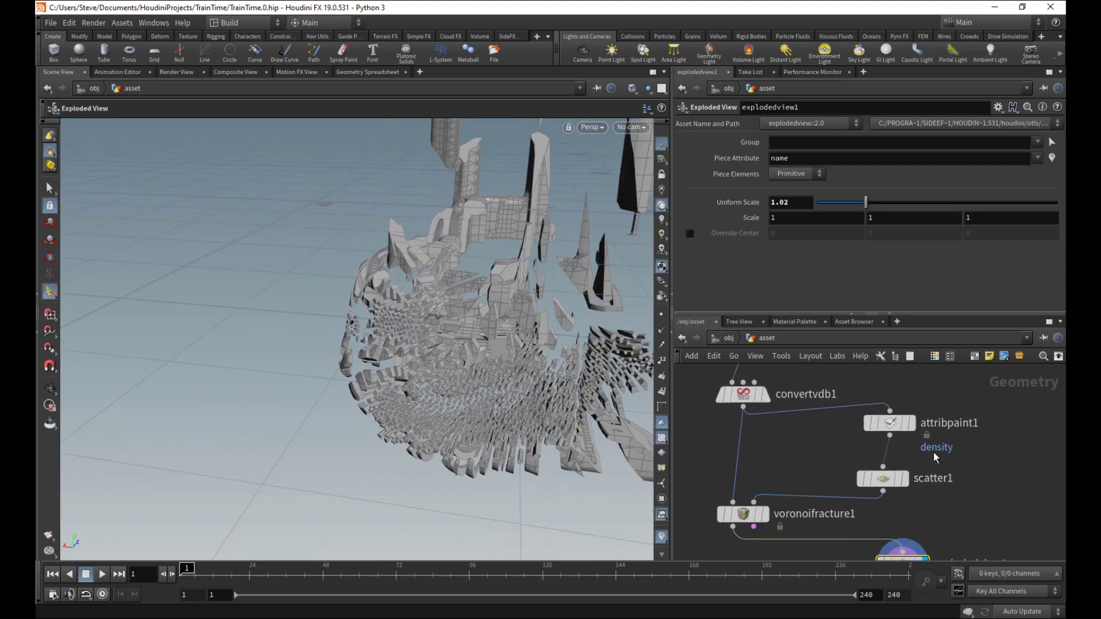
left_click(904, 424)
left_click(867, 423)
- Turn off the density attribute on Scatter and display the Voronoi Fracture result
left_click(904, 481)
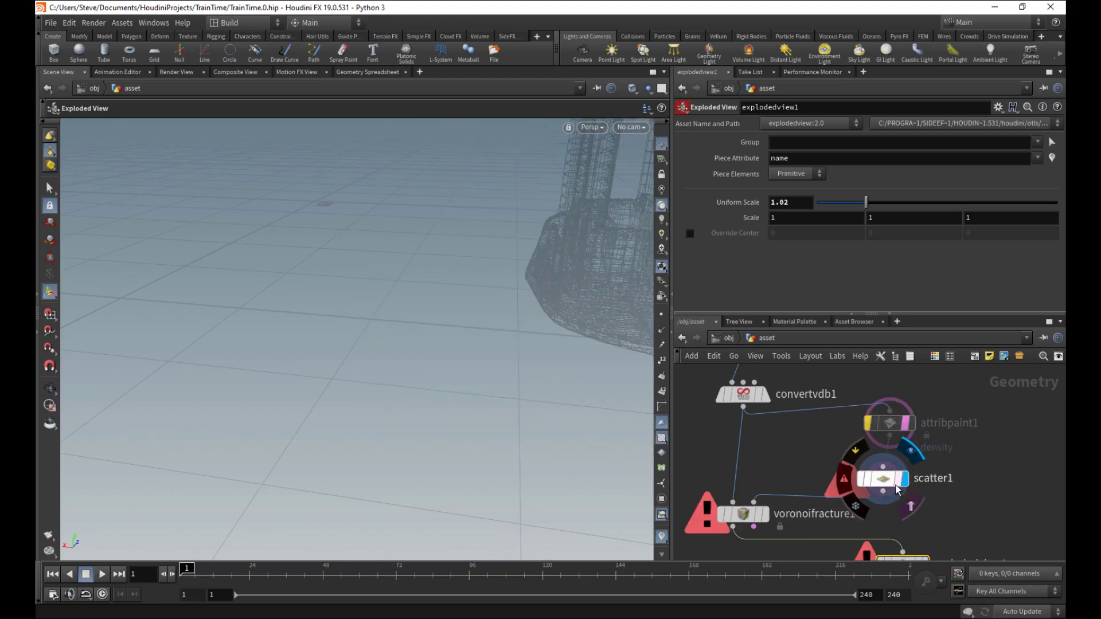
left_click(898, 488)
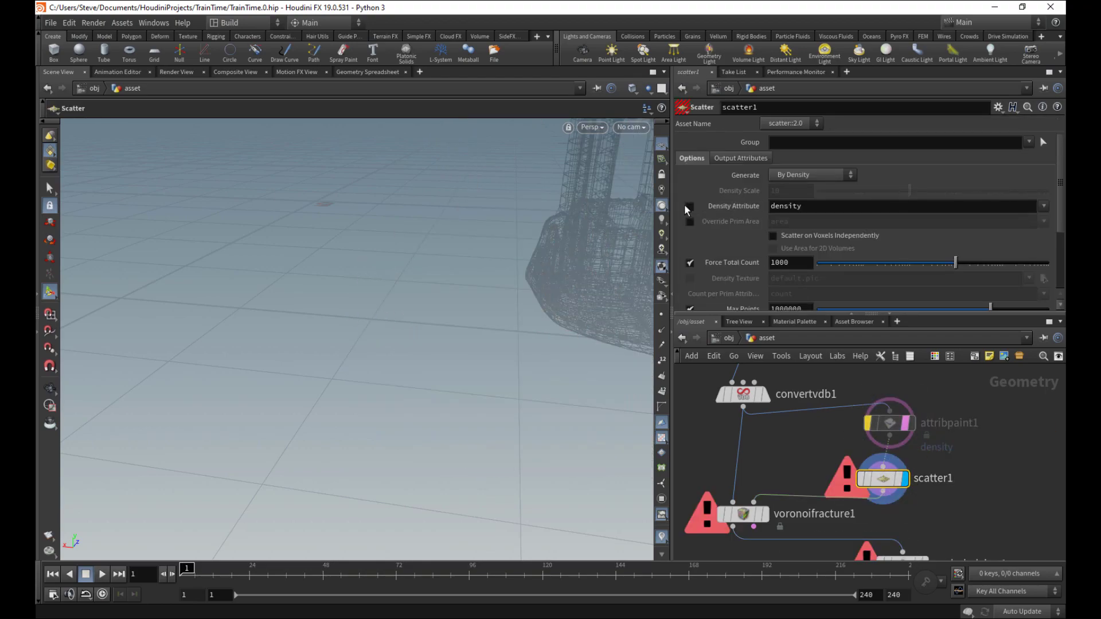
left_click(686, 206)
key("h")
double_click(763, 526)
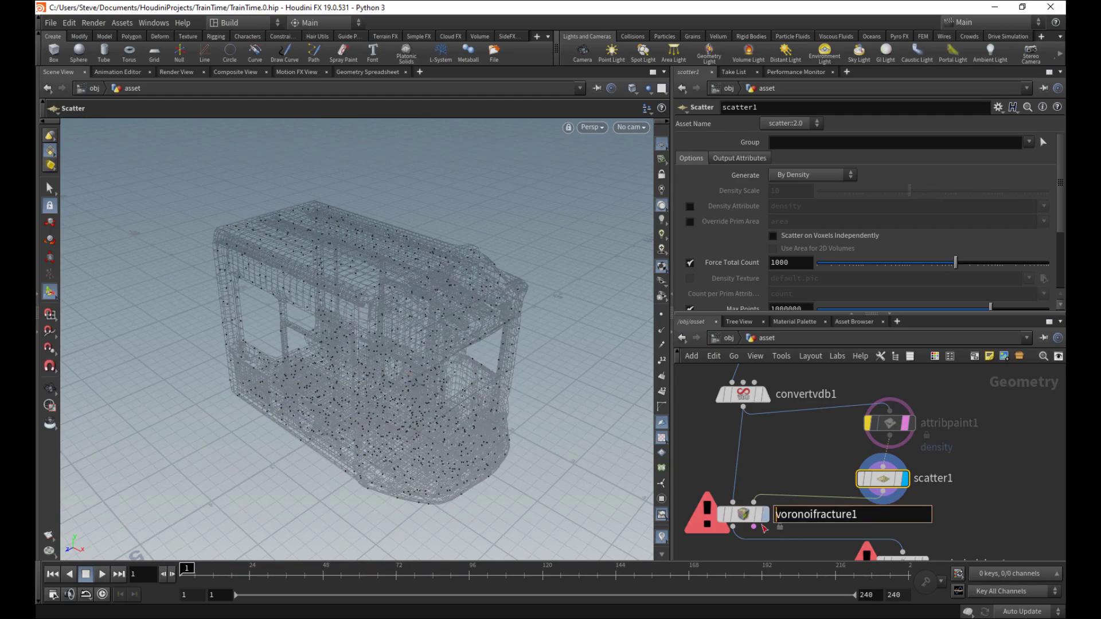
left_click(758, 552)
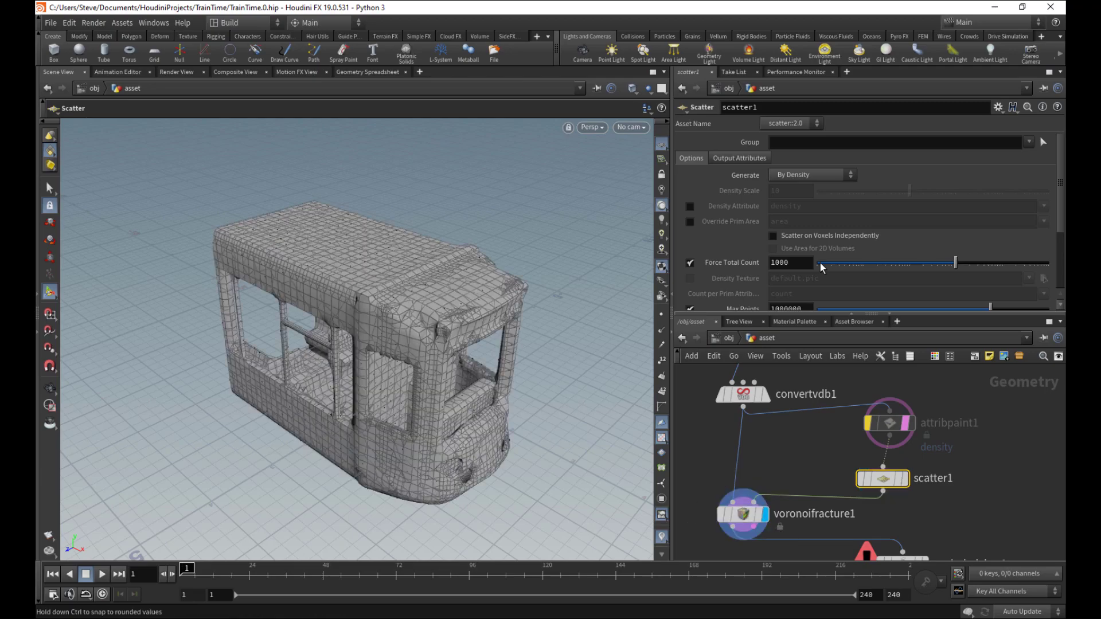
- Display the METAL null and examine the original metal mesh around the train's roof and side
middle_click_drag(795, 440, 780, 532)
scroll(815, 396, "down", 3)
scroll(806, 436, "up", 3)
left_click(827, 462)
left_click(818, 472)
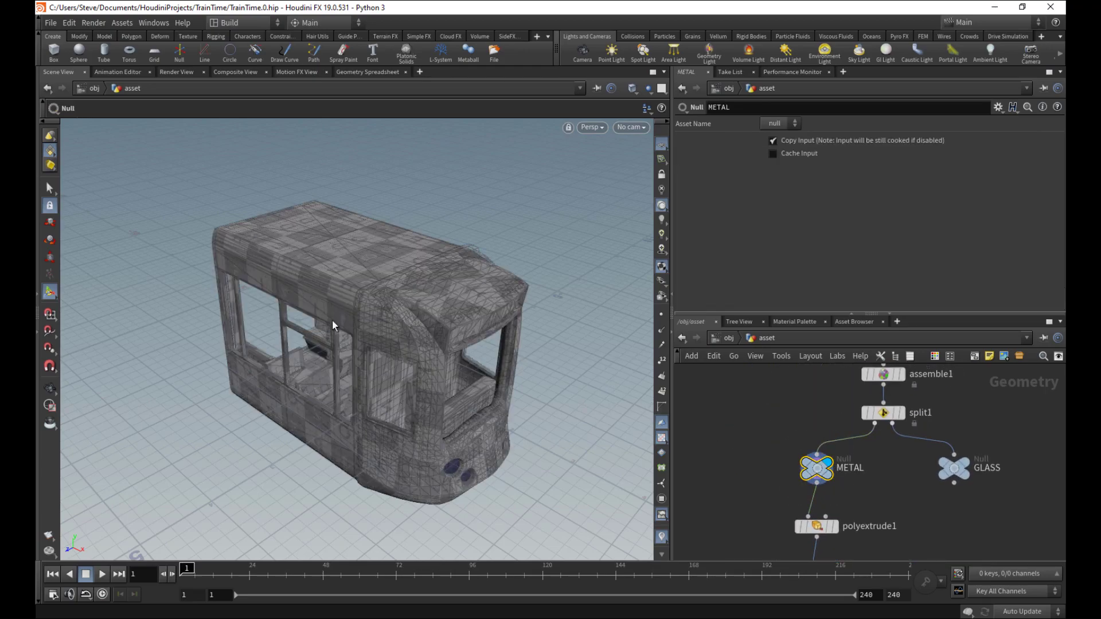
right_click_drag(277, 293, 389, 290, "alt")
left_click_drag(388, 291, 429, 296, "alt")
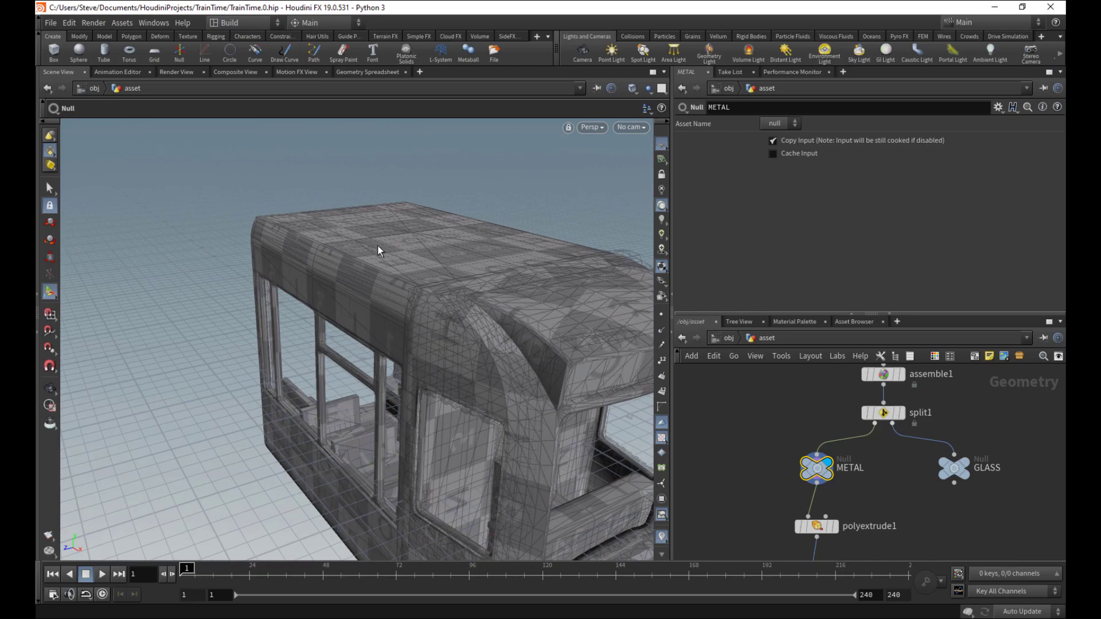
- Try pulling a single point beside the window corner of the METAL mesh outward with an Edit node
left_click_drag(507, 356, 487, 361, "alt")
right_click_drag(487, 361, 523, 362, "alt")
left_click_drag(524, 362, 493, 355, "alt")
right_click_drag(493, 355, 485, 320, "alt")
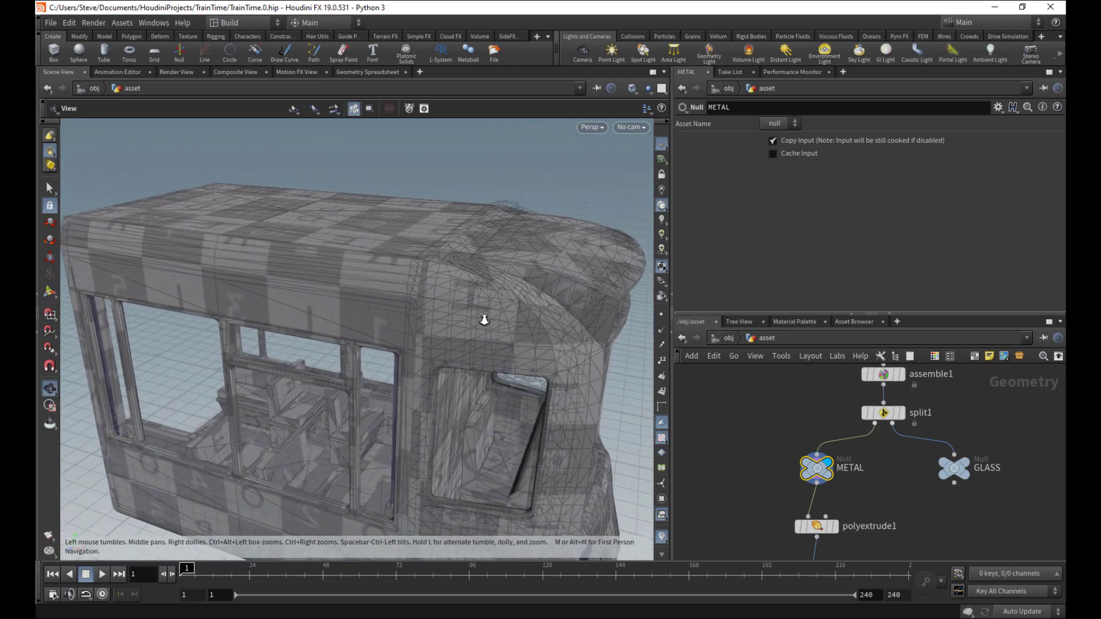
left_click_drag(484, 320, 558, 344)
key("Return")
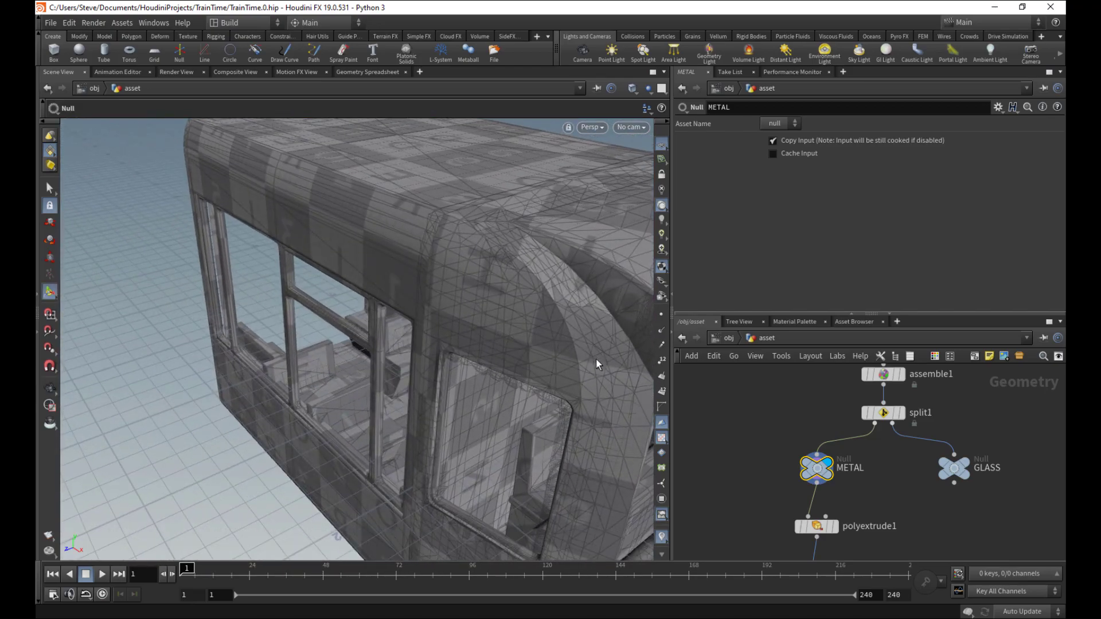
left_click(838, 491)
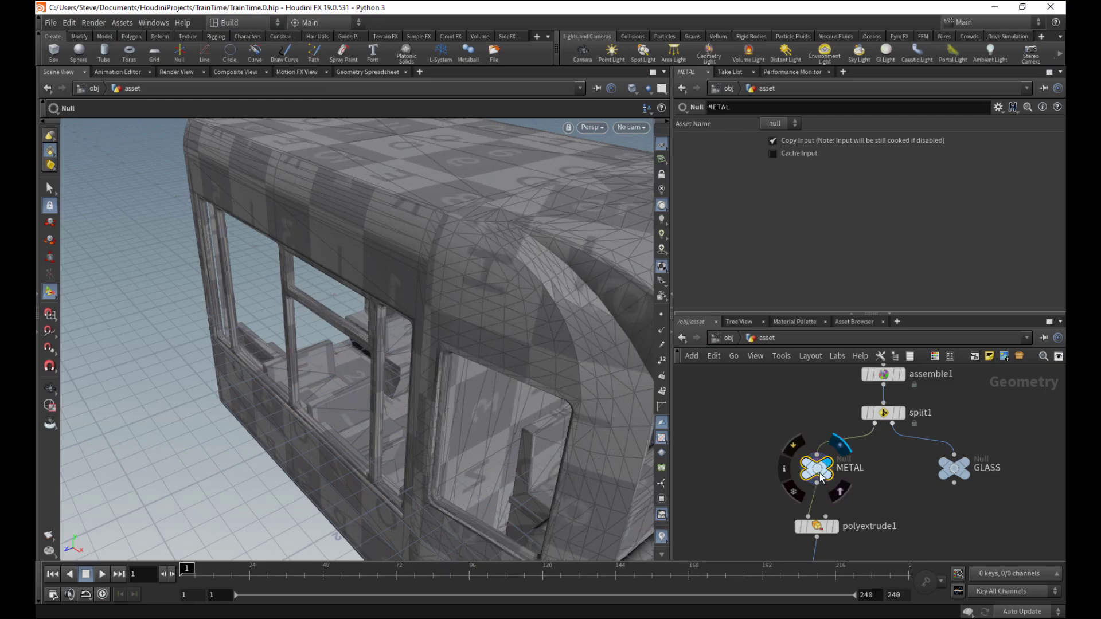
key("s")
key("9")
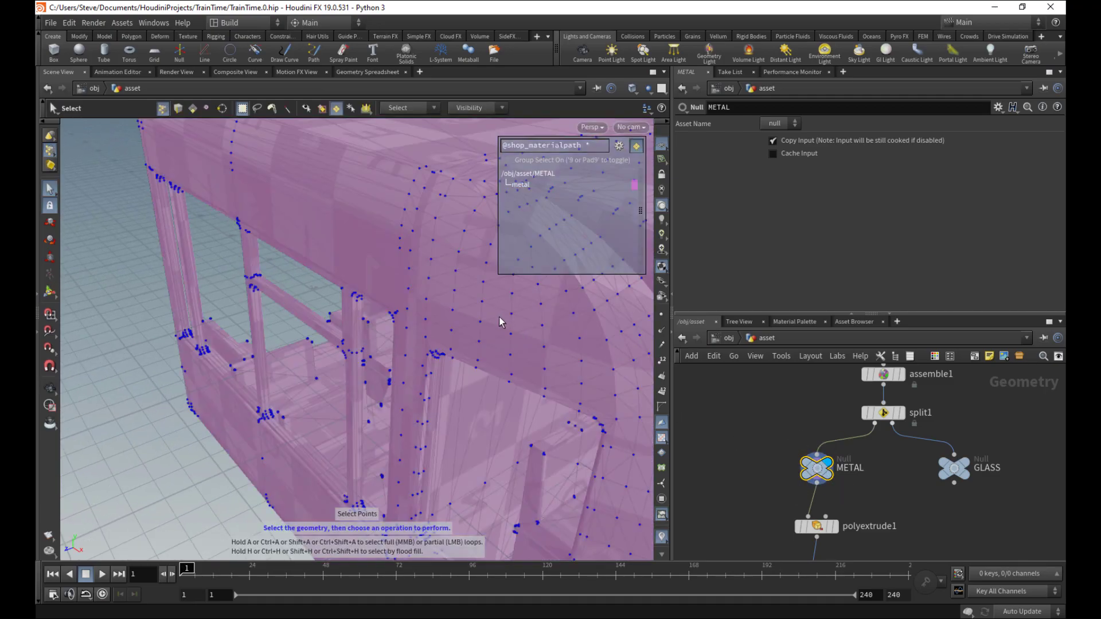
key("t")
right_click_drag(530, 329, 489, 325, "alt")
left_click_drag(477, 337, 405, 383)
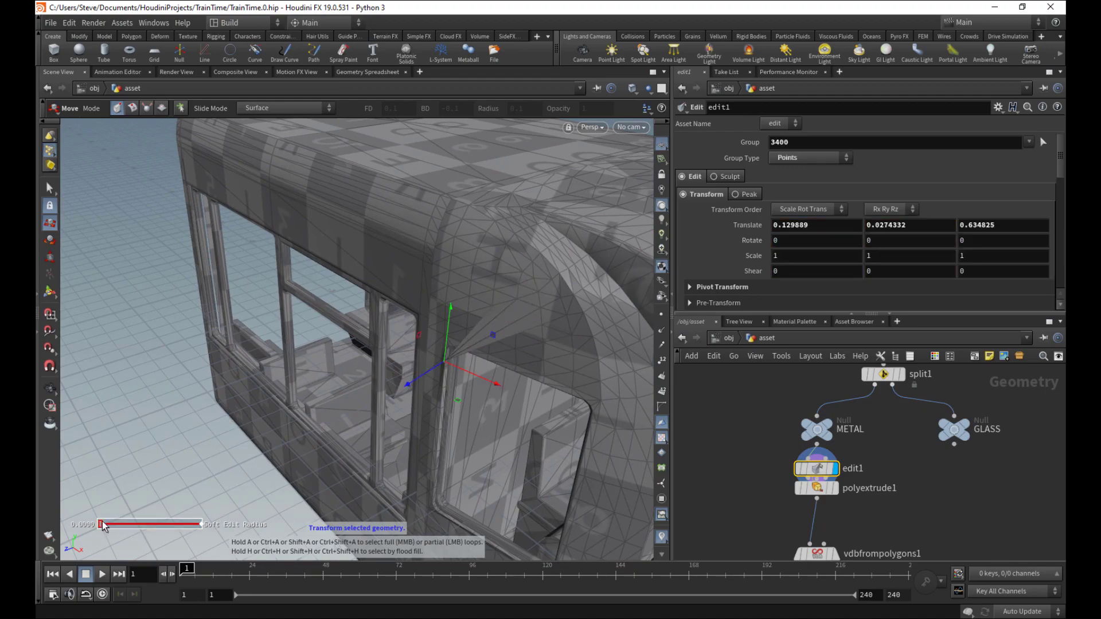
- Set the soft edit radius to about 0.5, pull the point further out, and briefly show the mesh points
left_click_drag(101, 524, 152, 521)
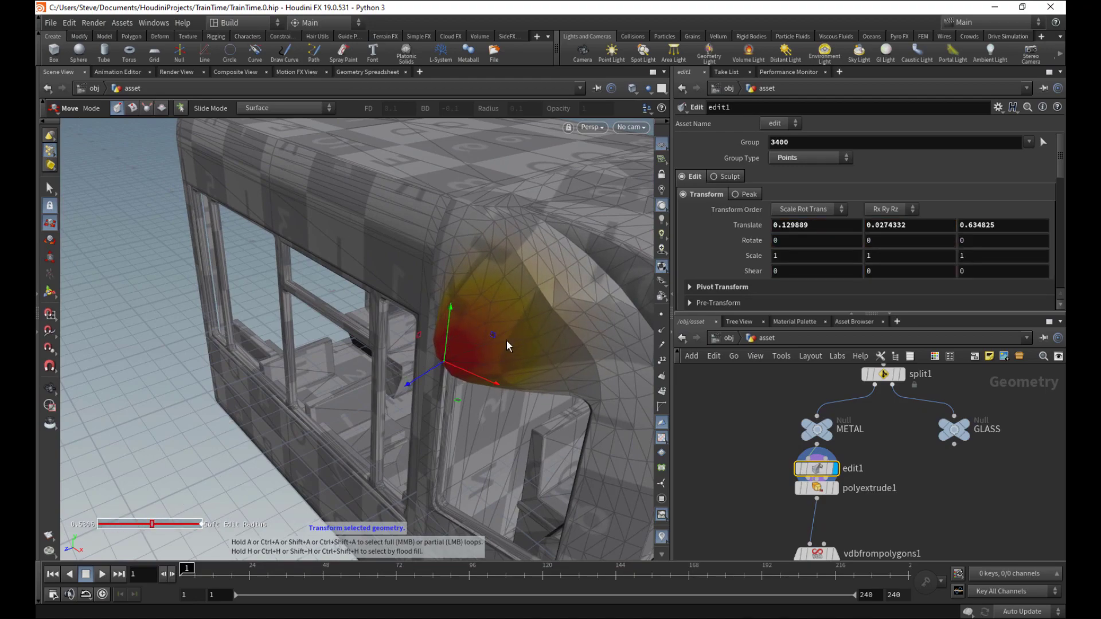
mouse_move(409, 384)
left_mouse_down()
mouse_move(511, 319)
mouse_move(472, 352)
mouse_move(465, 383)
mouse_move(404, 390)
left_mouse_up()
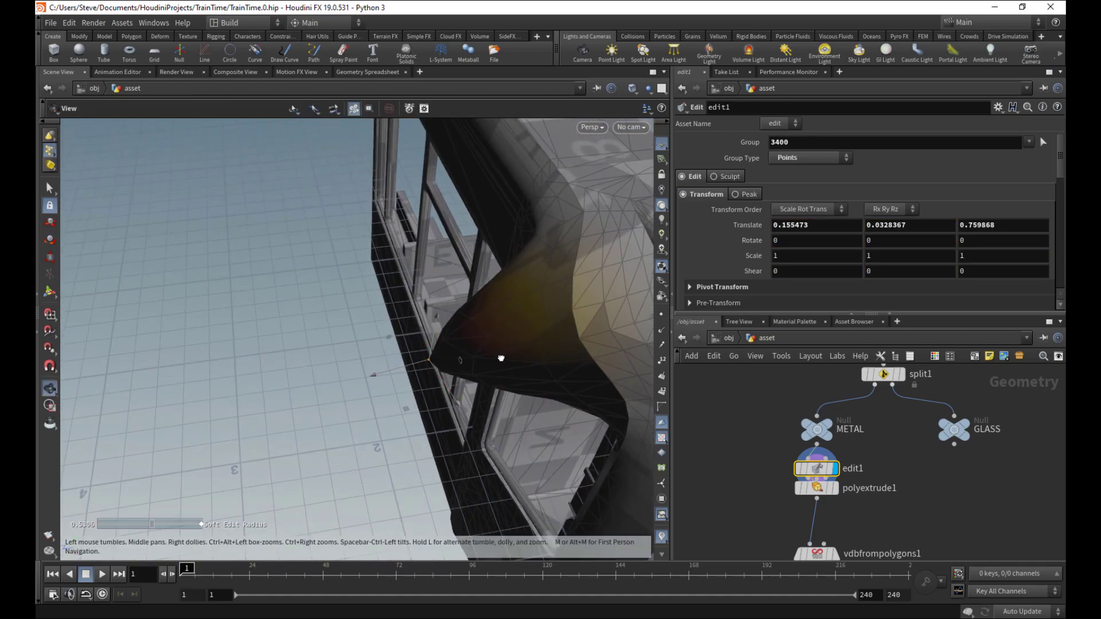
left_click_drag(501, 358, 515, 307, "alt")
left_click(661, 314)
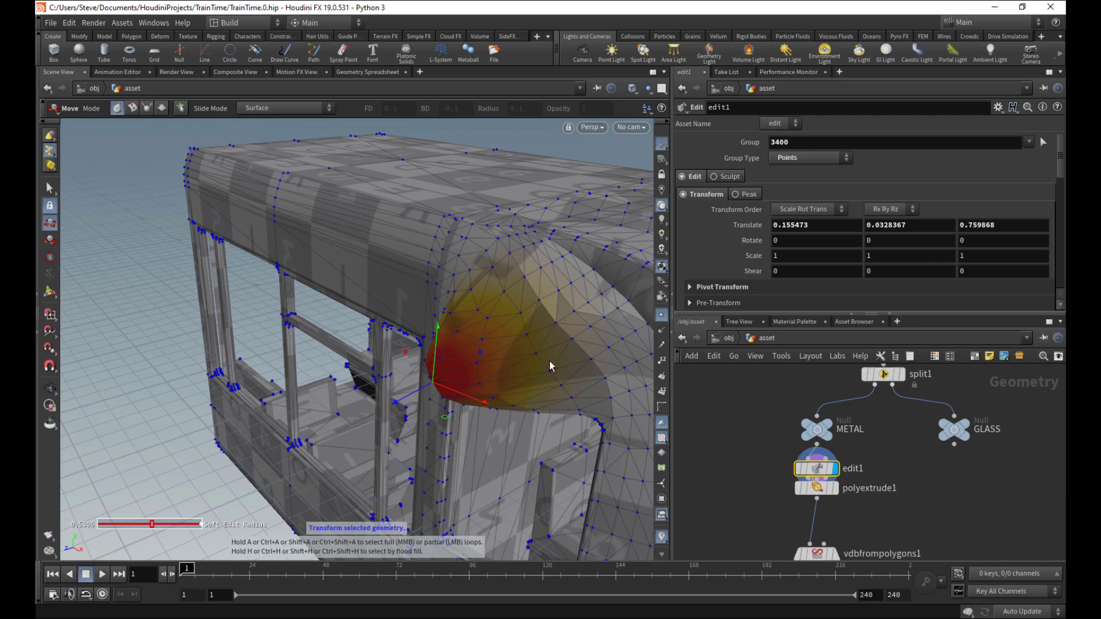
left_click(661, 317)
- Delete the Edit node between METAL and PolyExtrude
middle_click_drag(763, 470, 755, 428)
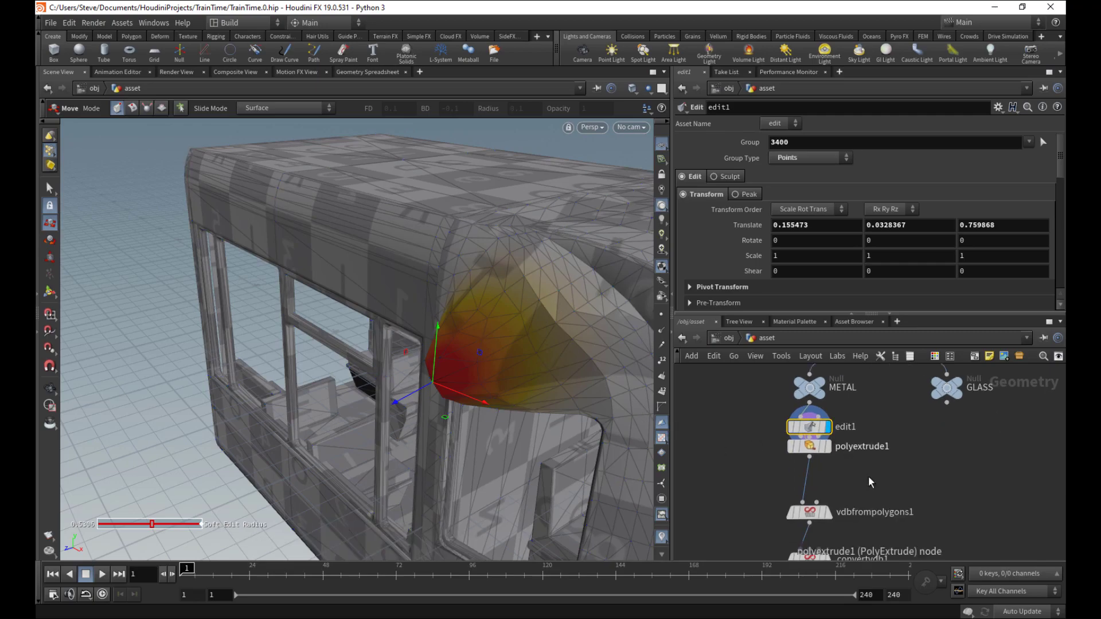
key("Delete")
- Display the scattered points and the Voronoi Fracture result in turn
middle_click_drag(869, 494, 852, 404)
middle_click_drag(858, 498, 818, 385)
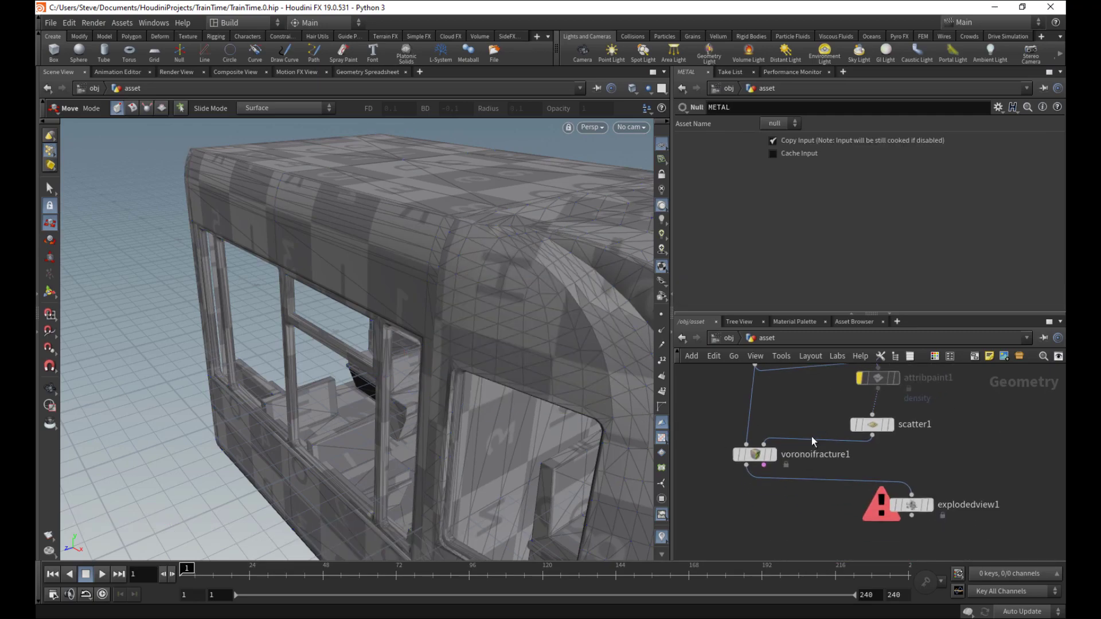
left_click(890, 427)
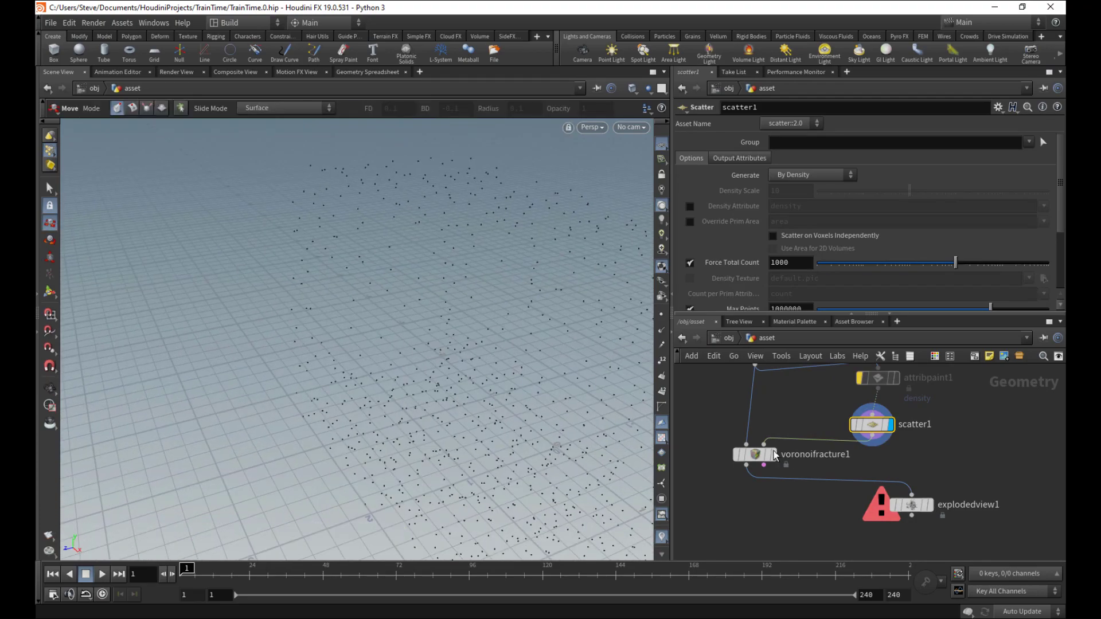
left_click(770, 457)
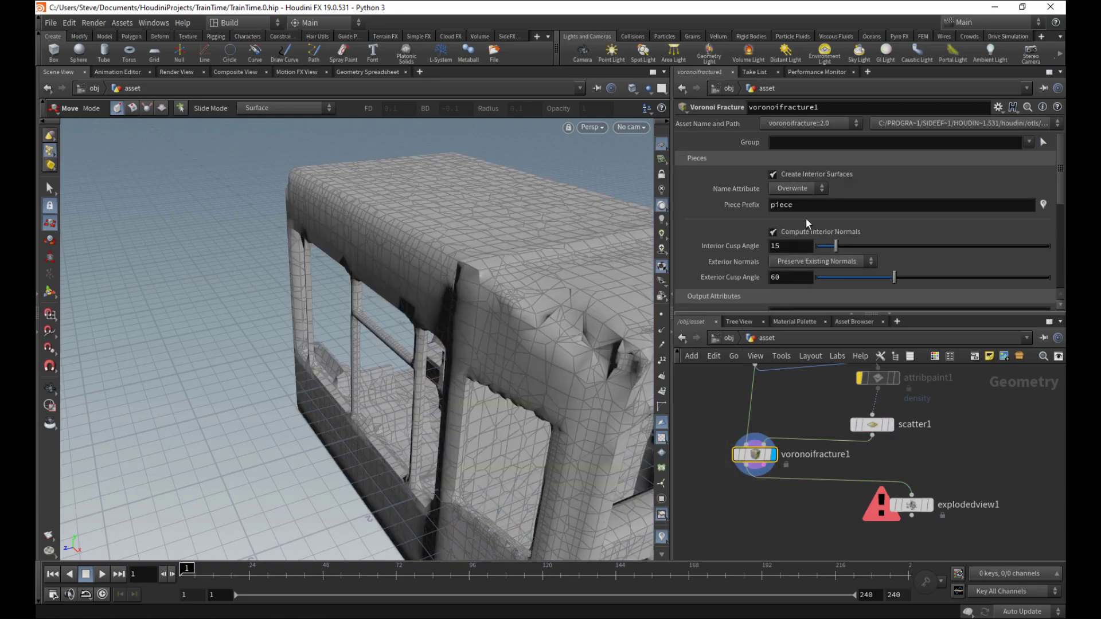
- Set the Voronoi Fracture piece prefix to metal and save the scene
left_click_drag(792, 204, 724, 201)
type("metal")
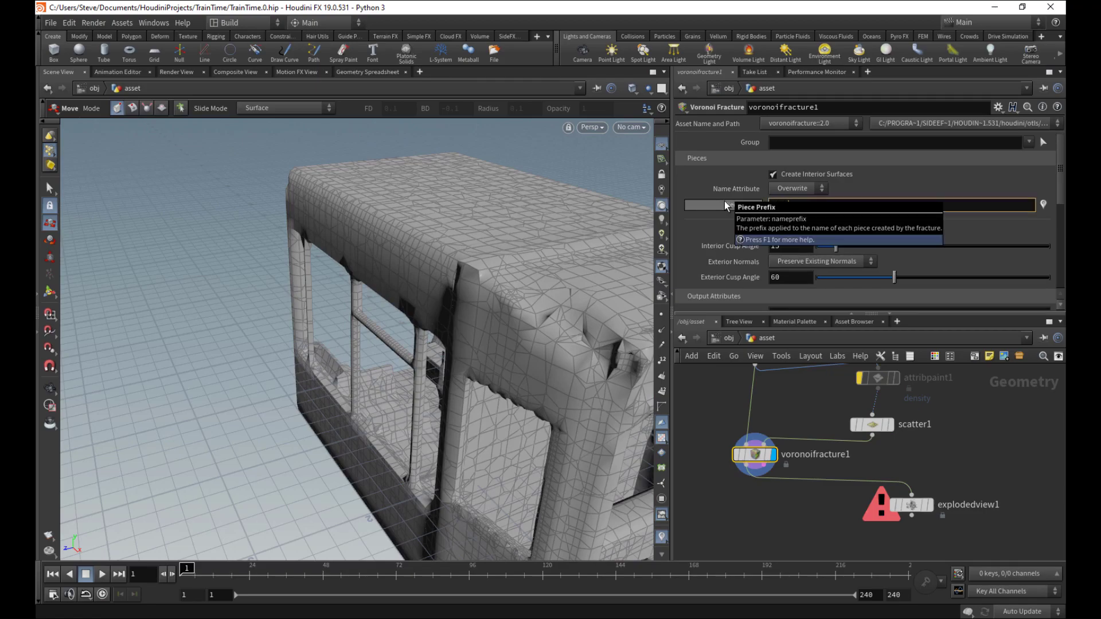
key("Return")
key("ctrl+s")
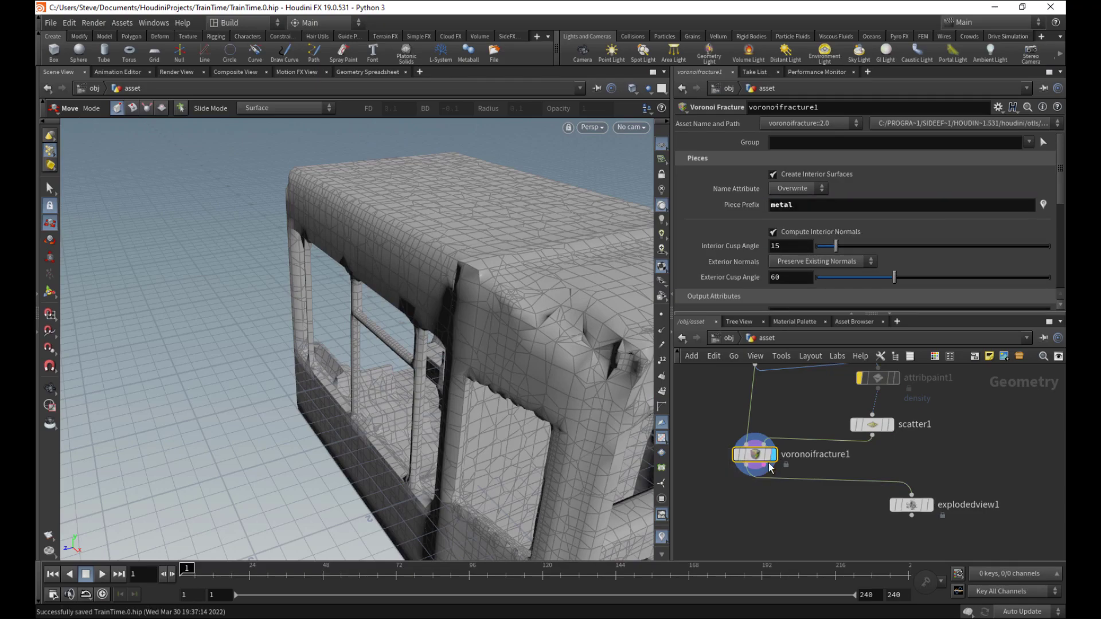
- Check the piece names in the geometry spreadsheet, sorting the name attribute in descending and ascending order
left_click(363, 73)
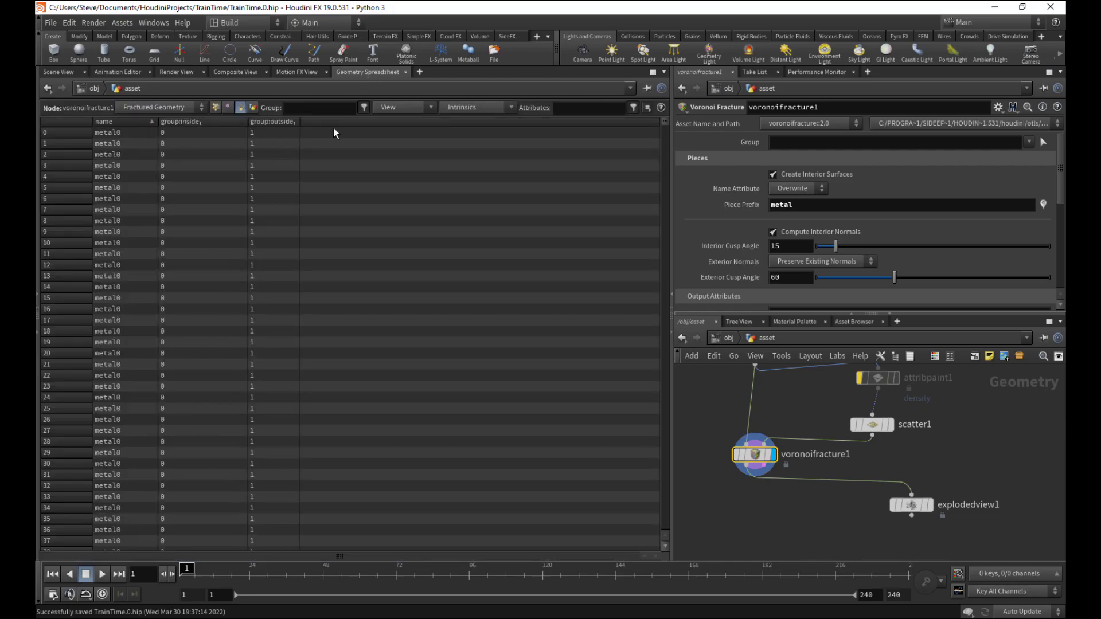
left_click(125, 121)
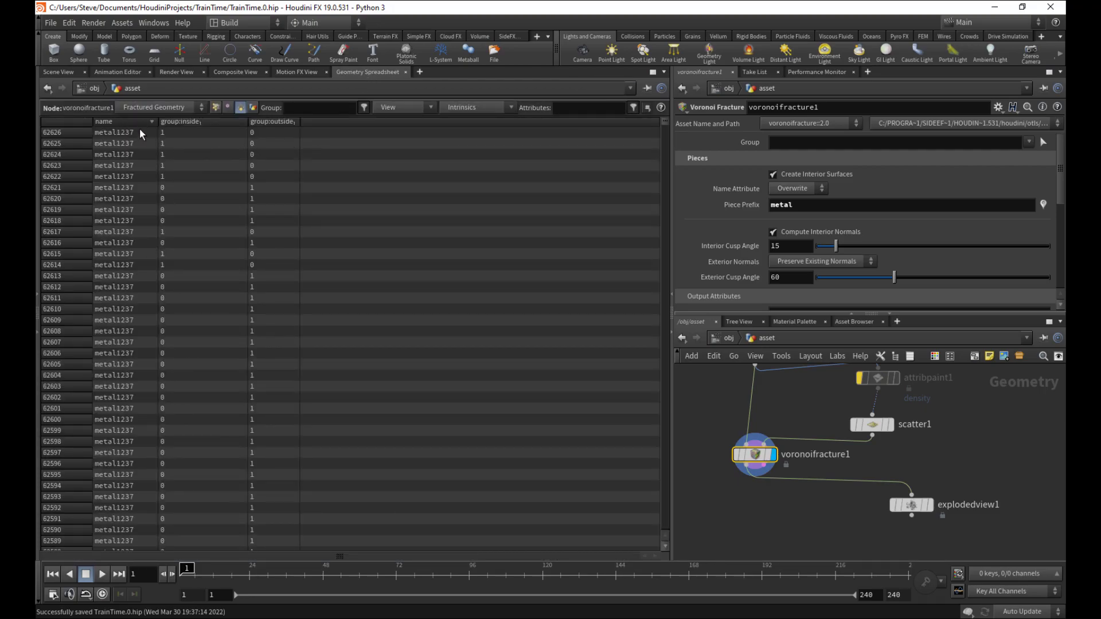
left_click(121, 122)
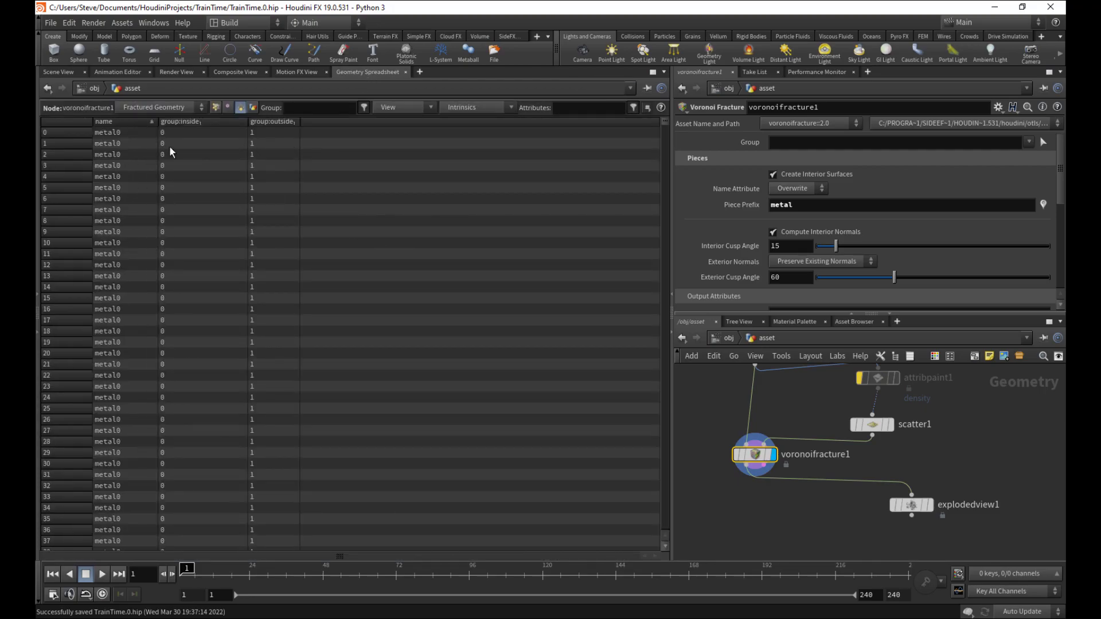
left_click(72, 70)
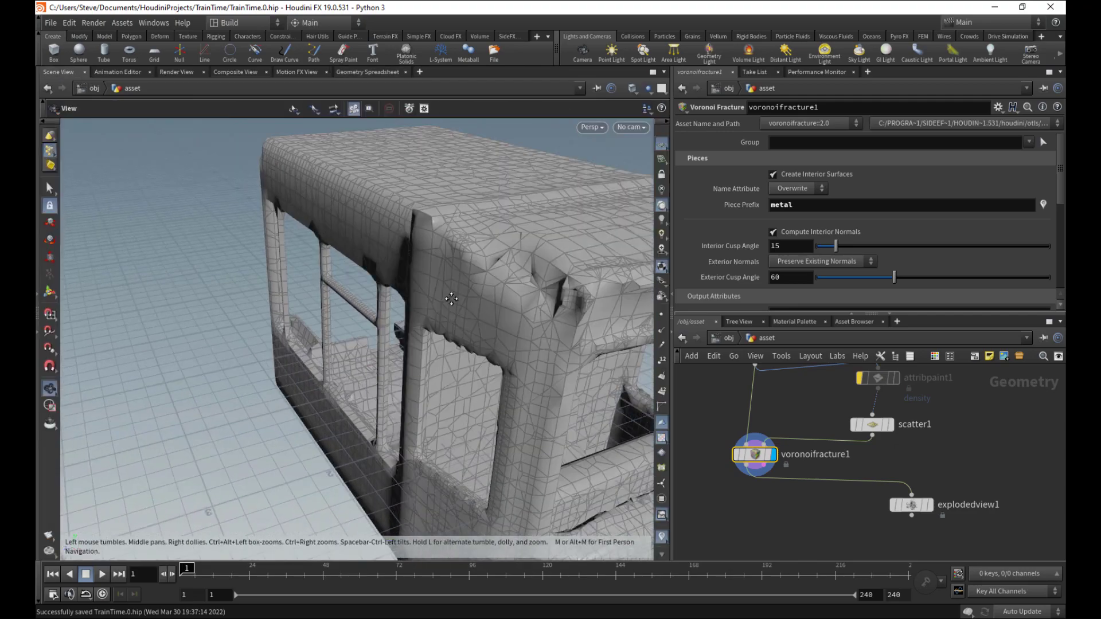
- Examine the fractured metal mesh up close around the window frames and as a whole train
left_click(884, 426)
left_click_drag(410, 344, 541, 330, "alt")
scroll(541, 330, "up", 3)
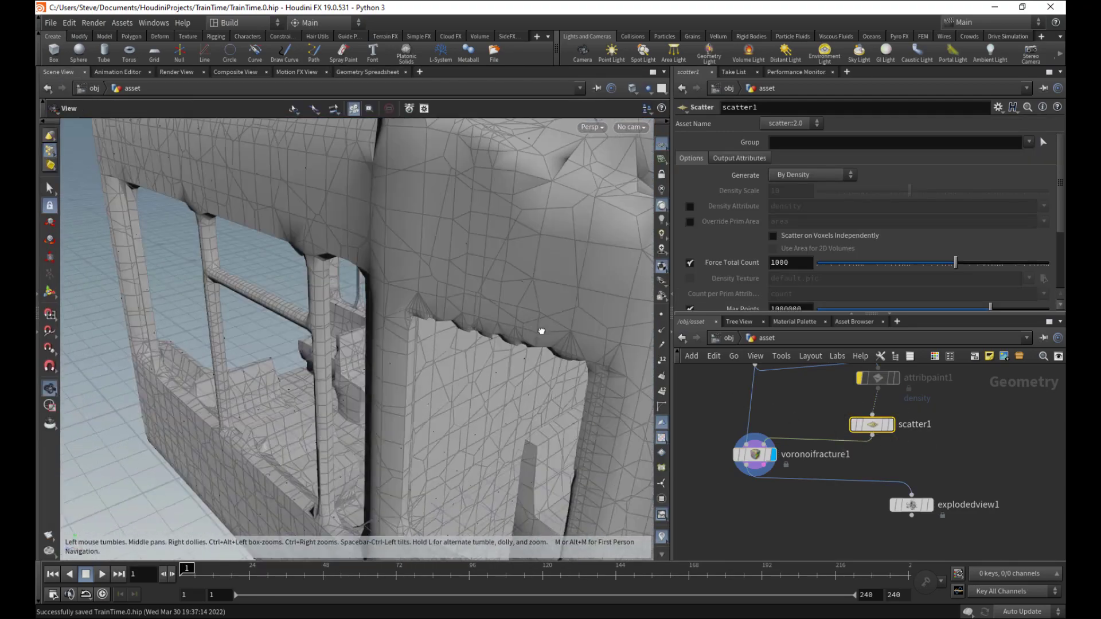
middle_click_drag(541, 330, 510, 326, "alt")
left_click_drag(510, 326, 595, 322, "alt")
middle_click_drag(594, 322, 562, 316, "alt")
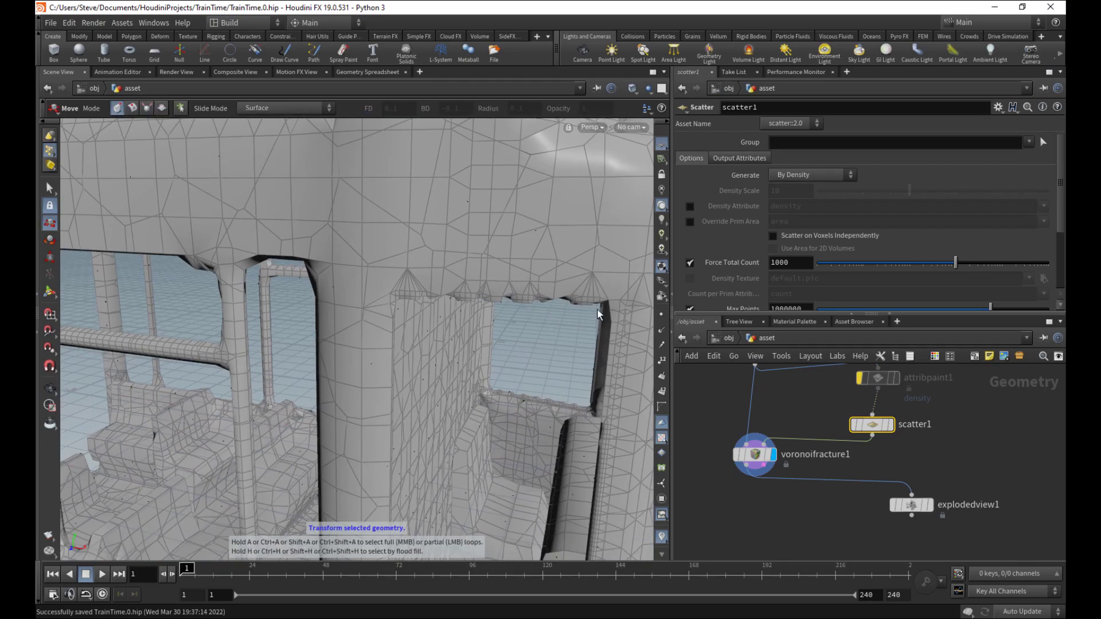
key("Down")
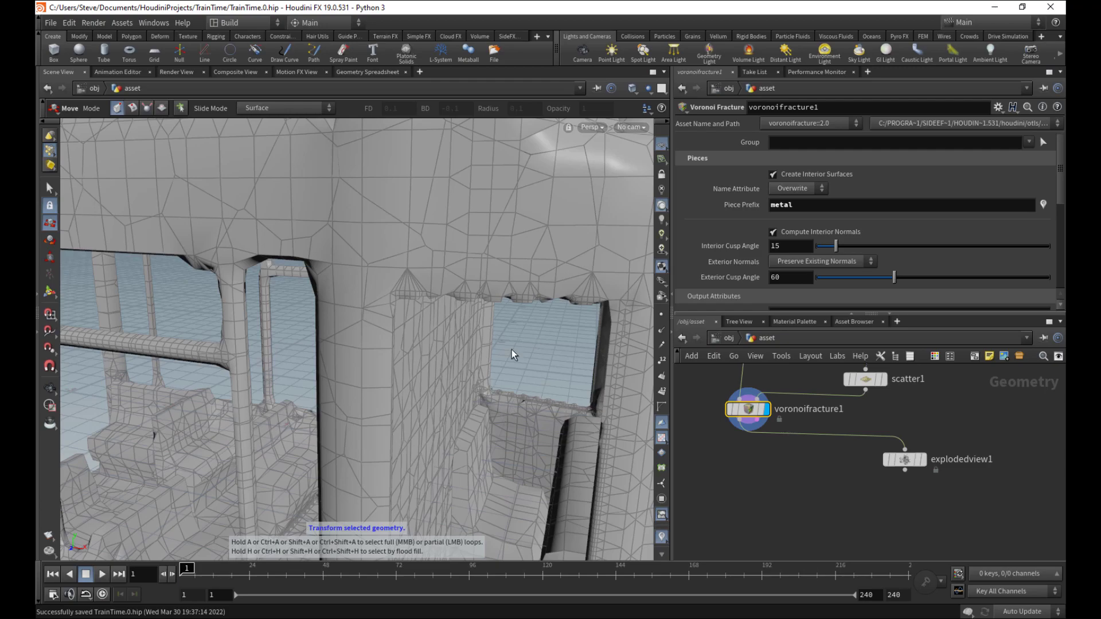
right_click_drag(476, 359, 386, 398, "alt")
left_click_drag(386, 398, 550, 389, "alt")
key("t")
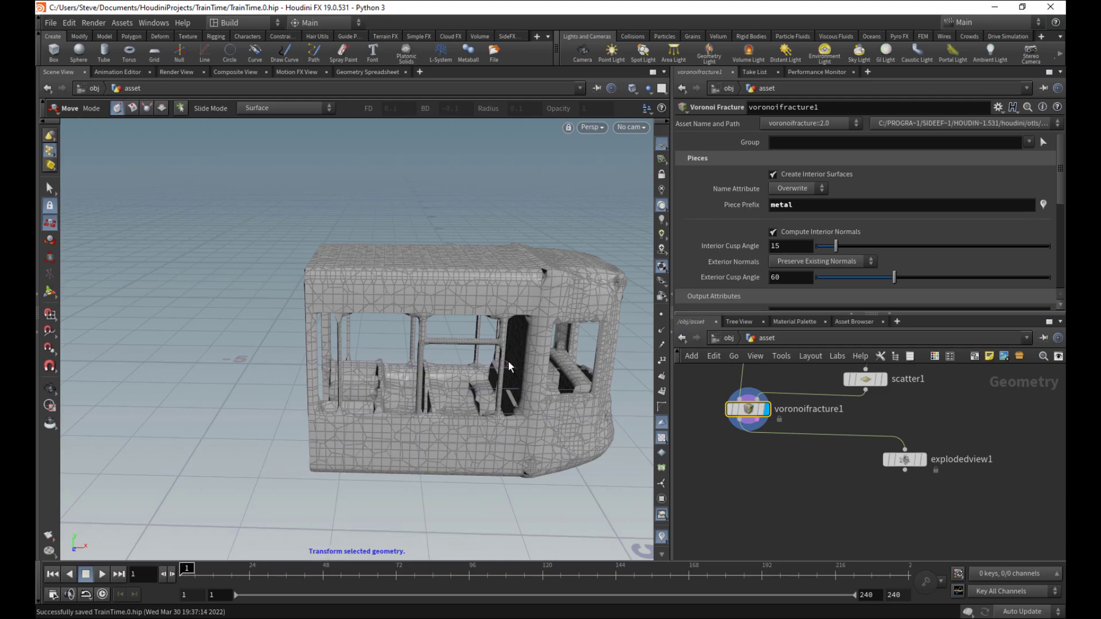
key("Escape")
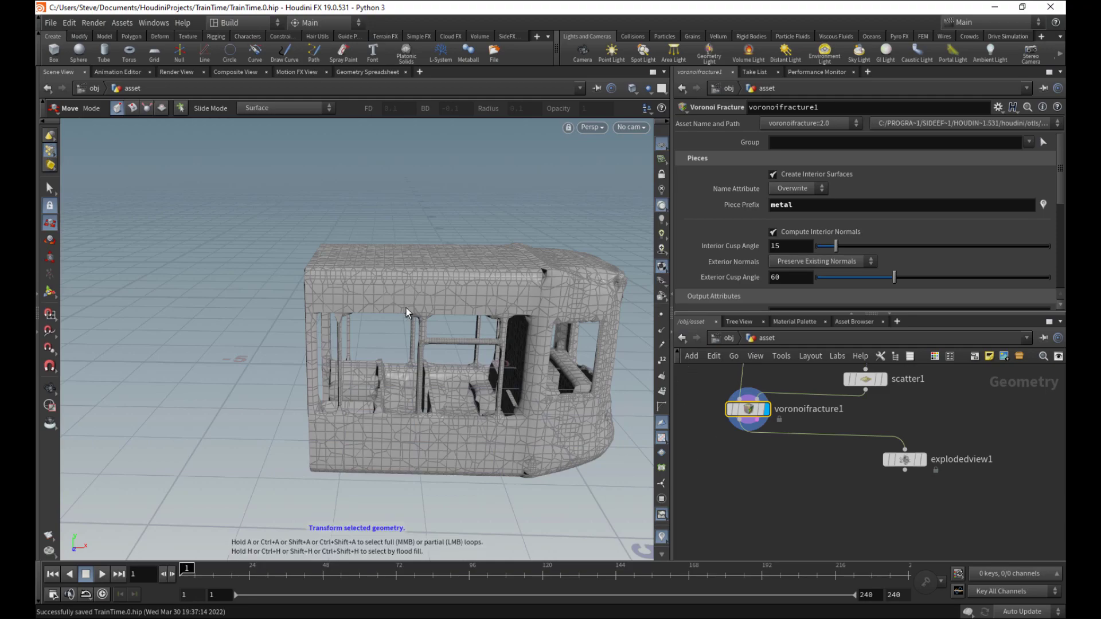
mouse_move(406, 308)
left_mouse_down()
mouse_move(369, 300)
mouse_move(449, 305)
mouse_move(421, 310)
left_mouse_up()
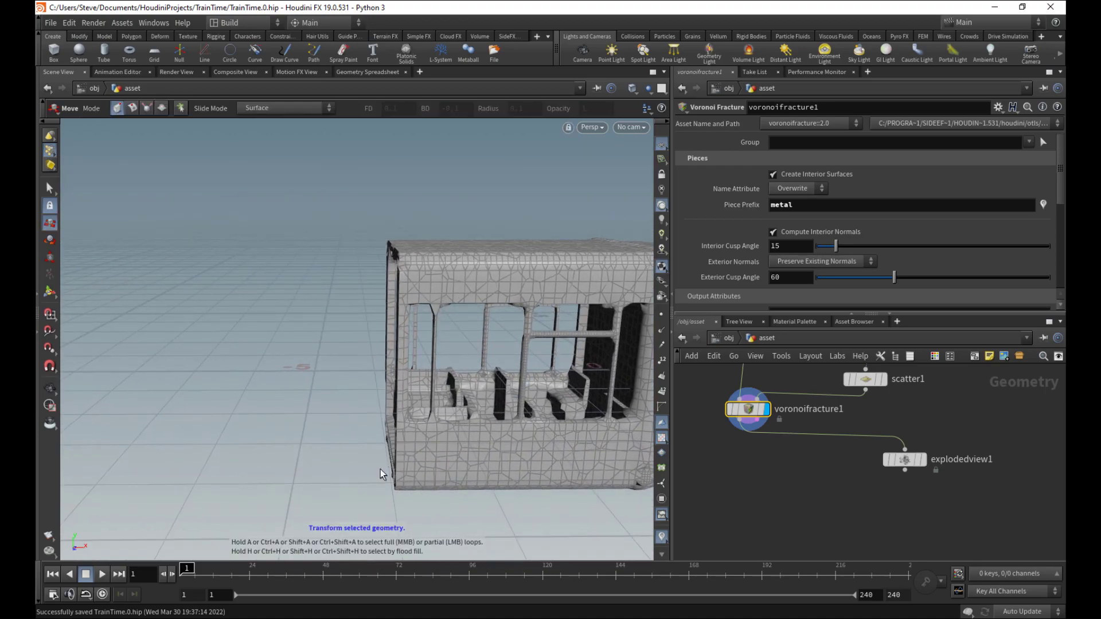
- Add a Box node fed by Voronoi Fracture and display the box that bounds the train
middle_click_drag(734, 465, 756, 475)
key("Tab")
type("box")
key("Return")
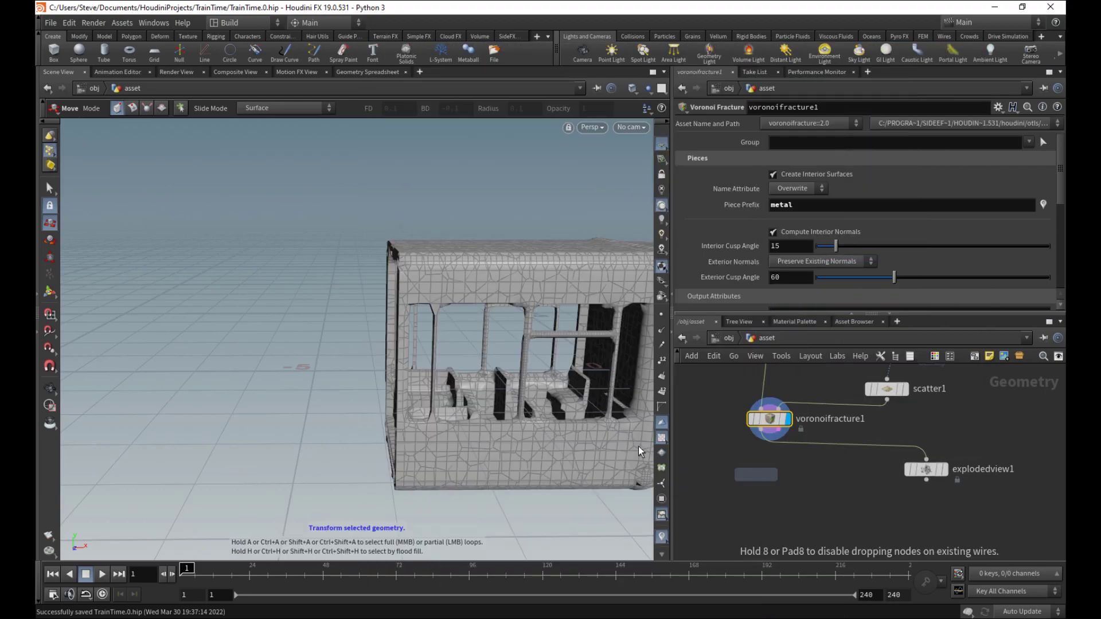
left_click(723, 503)
left_click(734, 487)
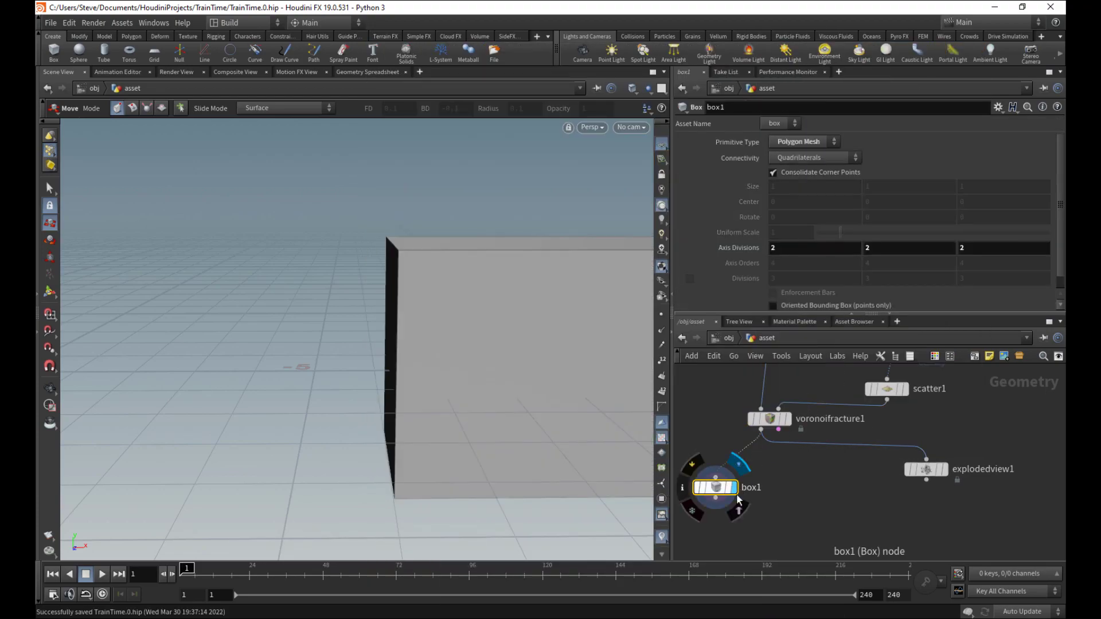
middle_click_drag(782, 462, 809, 428)
left_click(815, 403)
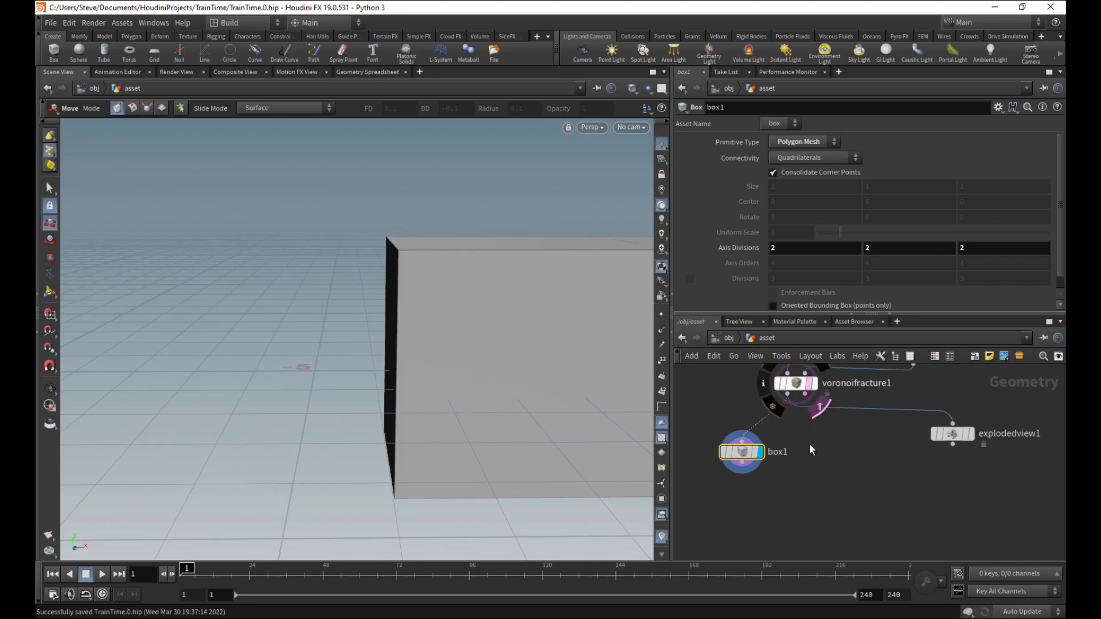
middle_click_drag(758, 460, 794, 462)
left_click_drag(794, 466, 772, 456)
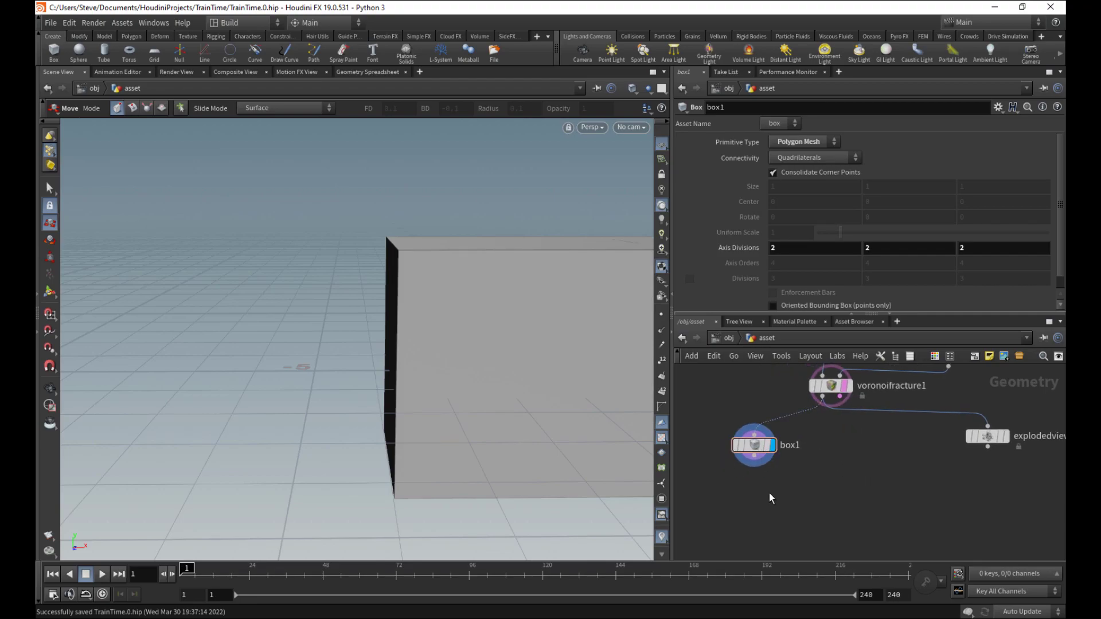
- Add a Transform node, connect it below the Box node, and display it
key("Tab")
type("tra")
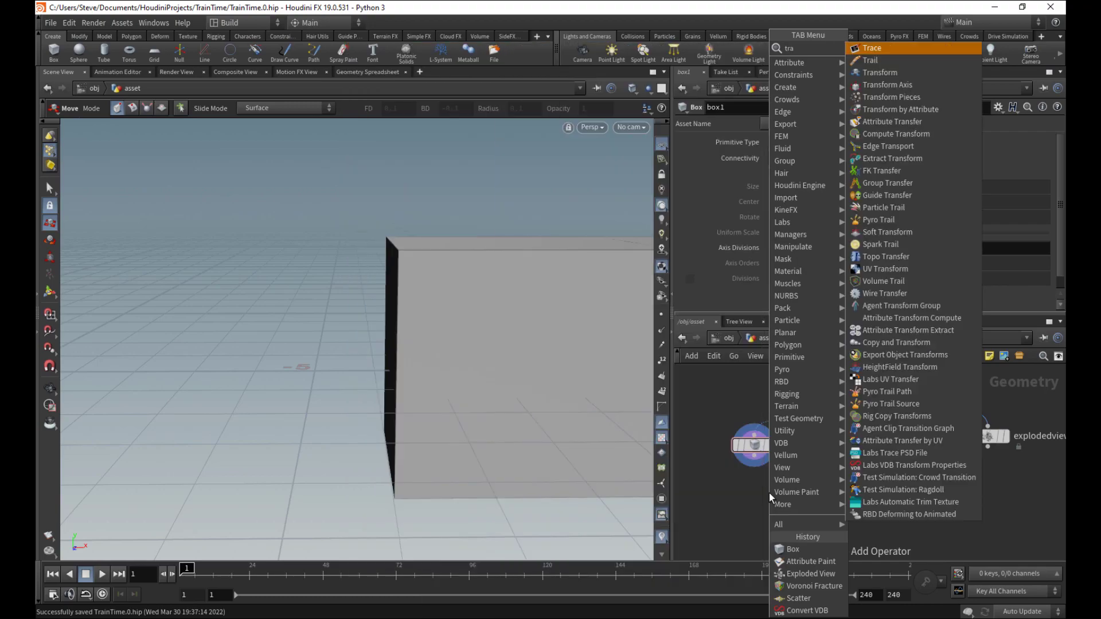
key("Down")
key("Down")
key("Return")
left_click(769, 493)
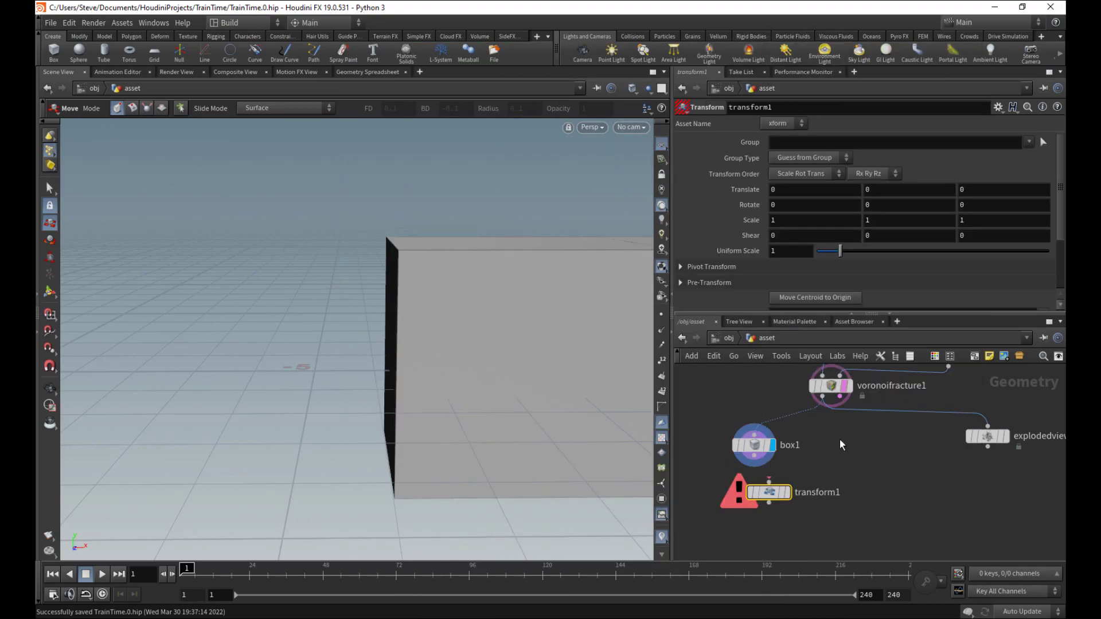
left_click_drag(755, 447, 769, 483)
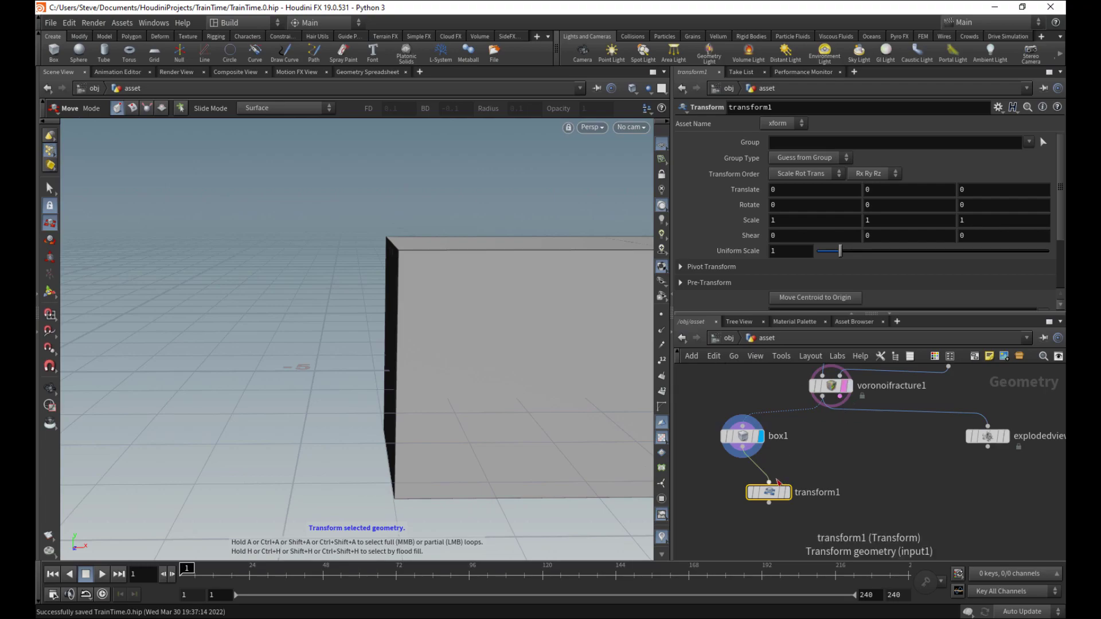
left_click_drag(777, 499, 751, 491)
left_click(760, 503)
left_click(763, 467)
key("Escape")
- Set the Transform's X translation to the expression -bbox(0,D_XSIZE) and show the Voronoi-fractured train as a template
middle_click_drag(605, 349, 447, 350)
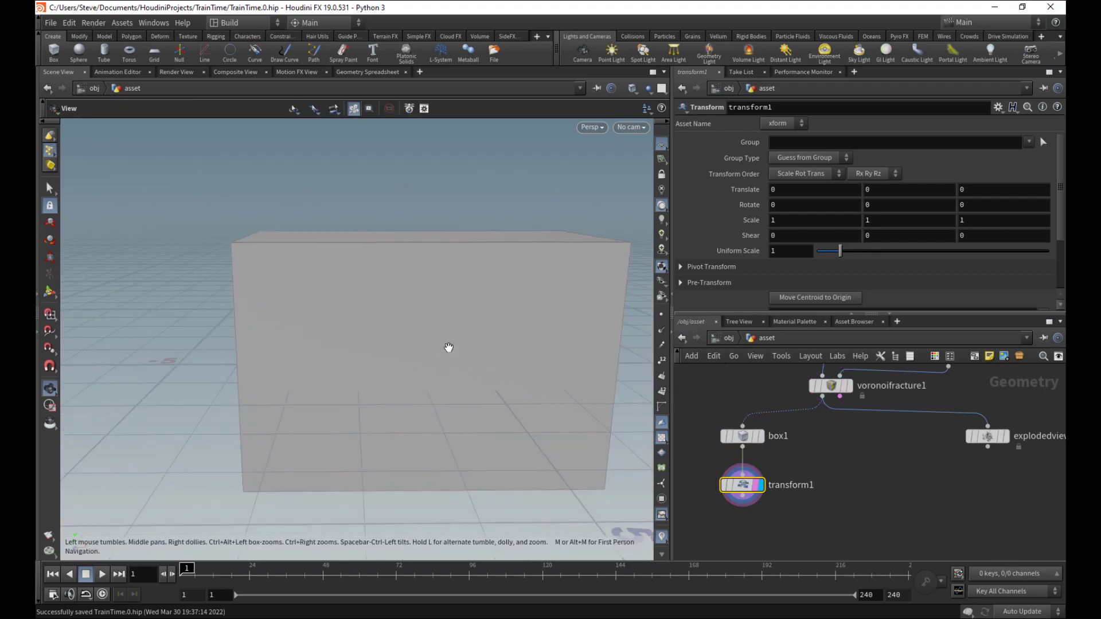
right_click_drag(447, 349, 525, 363)
left_click_drag(525, 363, 523, 381)
key("t")
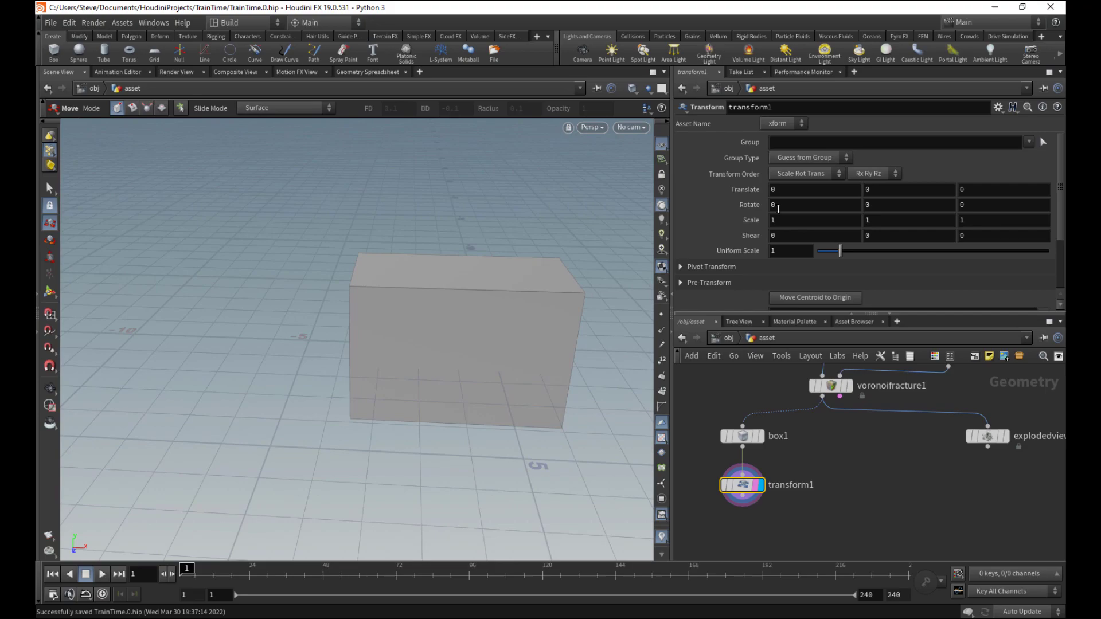
left_click_drag(778, 189, 763, 195)
type("-bbo")
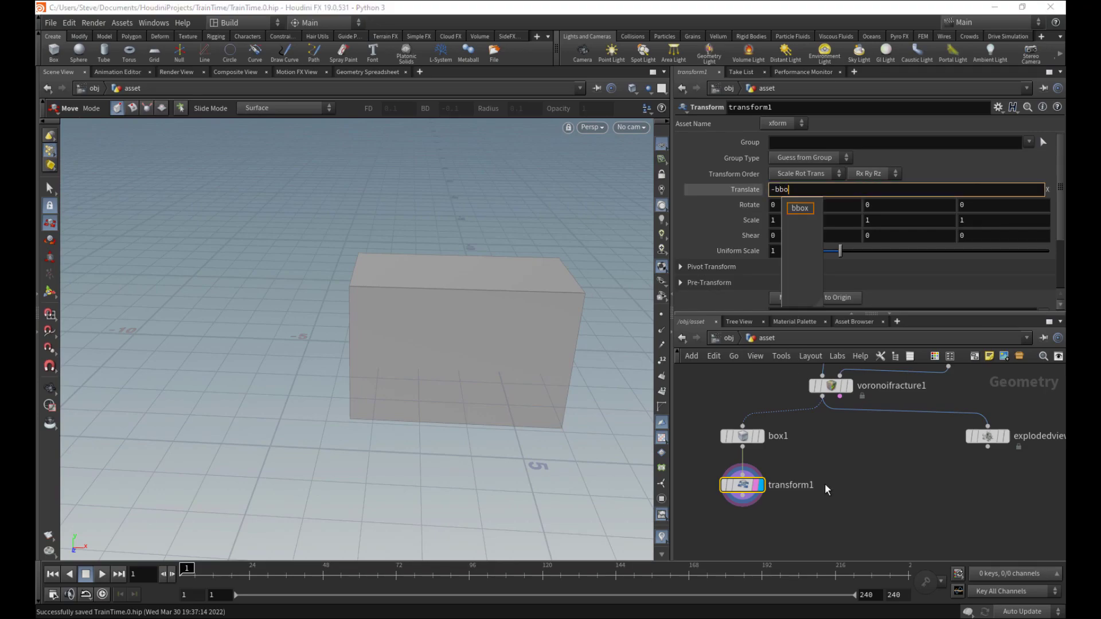
type("x")
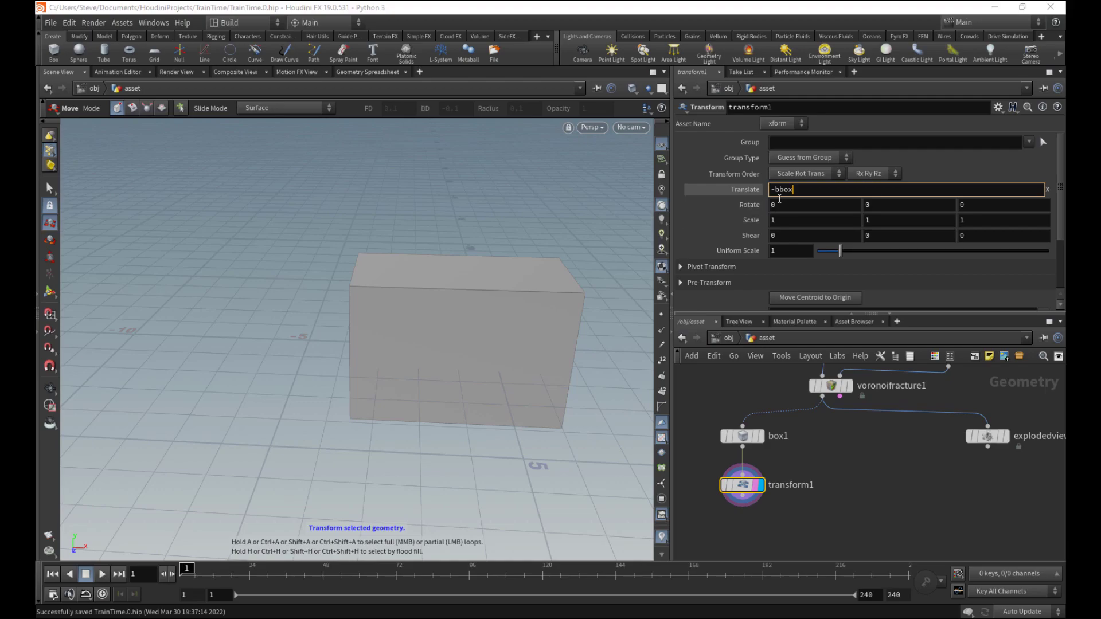
type("(")
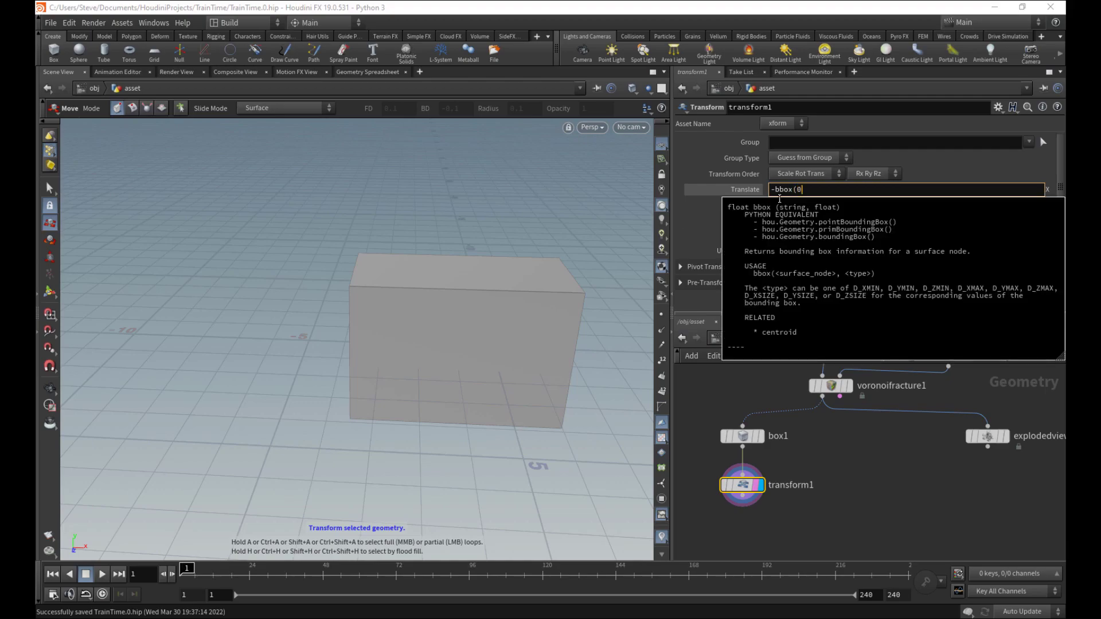
type("0,")
type("D_XI")
type("SIZ")
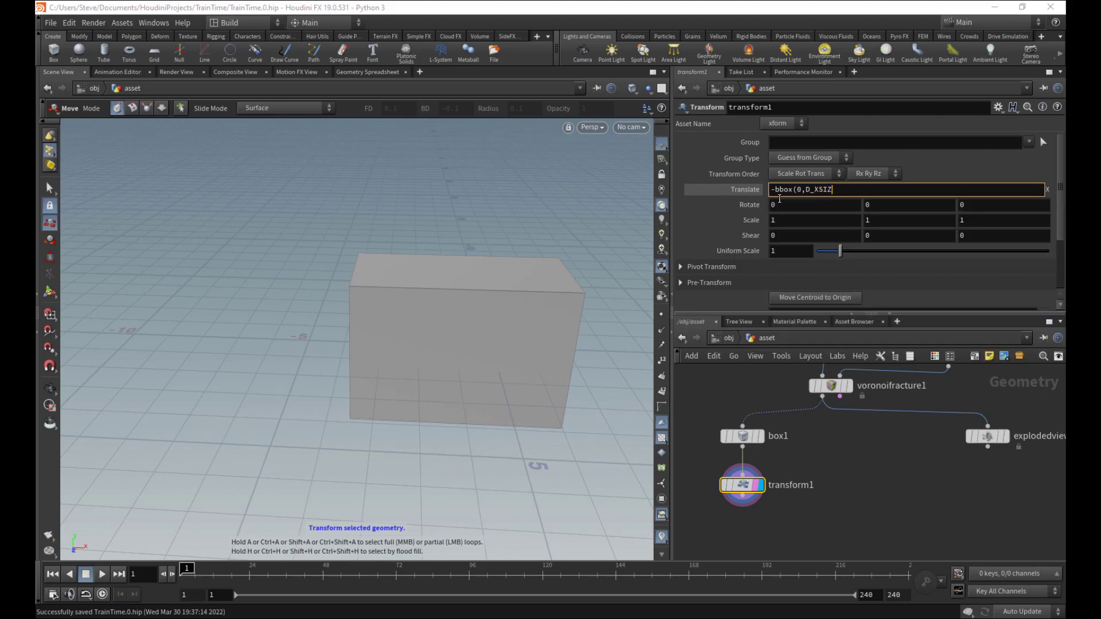
type("E)")
key("Return")
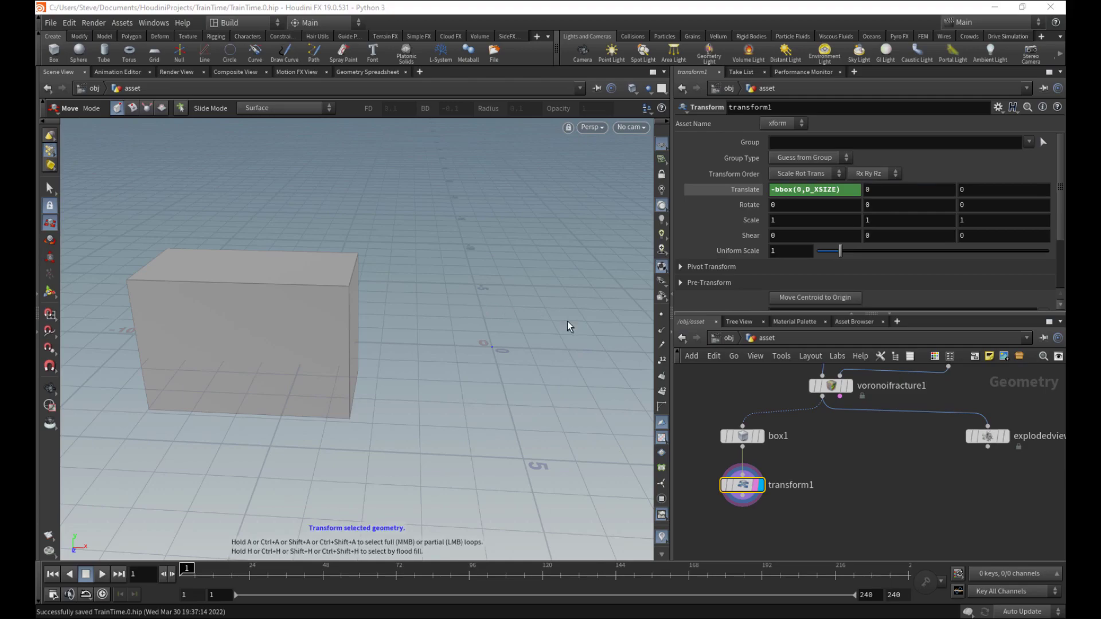
left_click(845, 386)
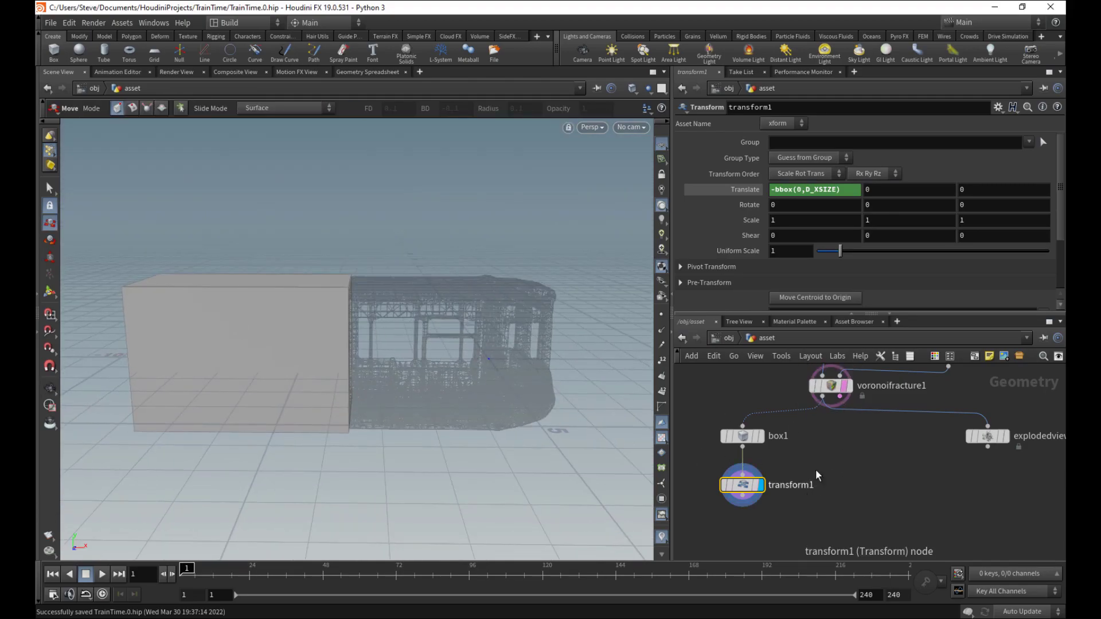
- Add a Name node below the Transform, set its name to back, and display it
middle_click_drag(765, 479, 769, 449)
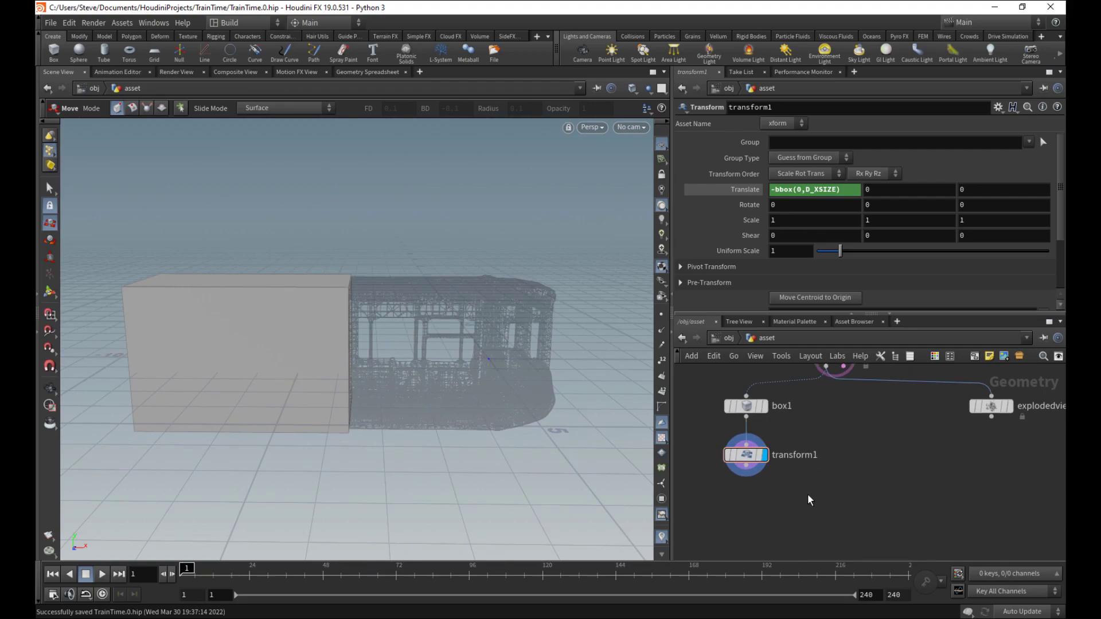
key("Tab")
key("Return")
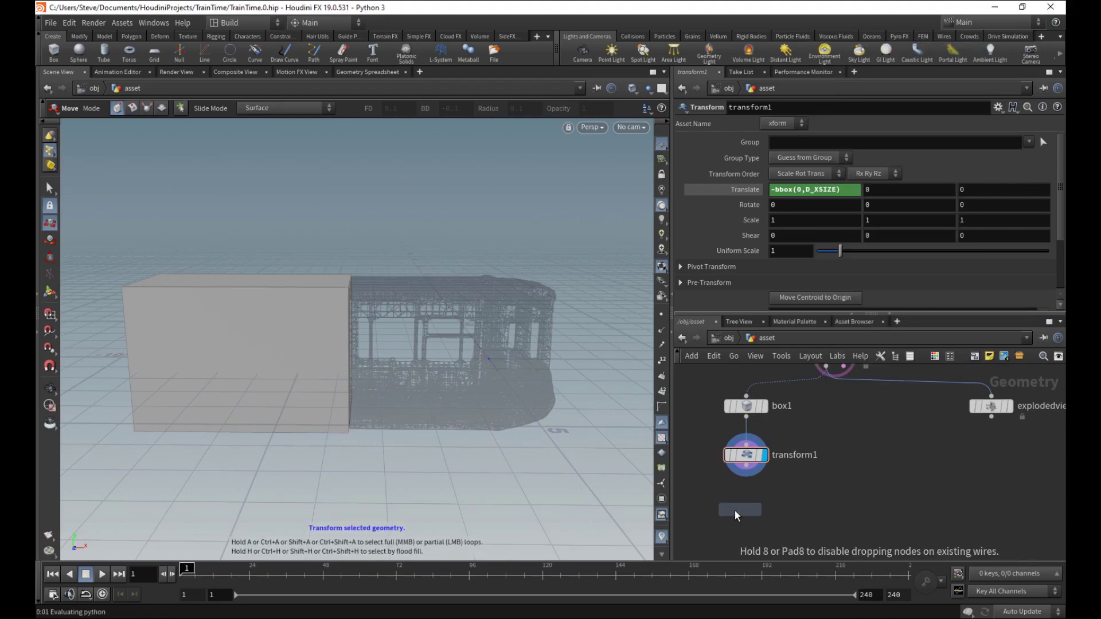
left_click(739, 510)
left_click_drag(741, 511, 747, 511)
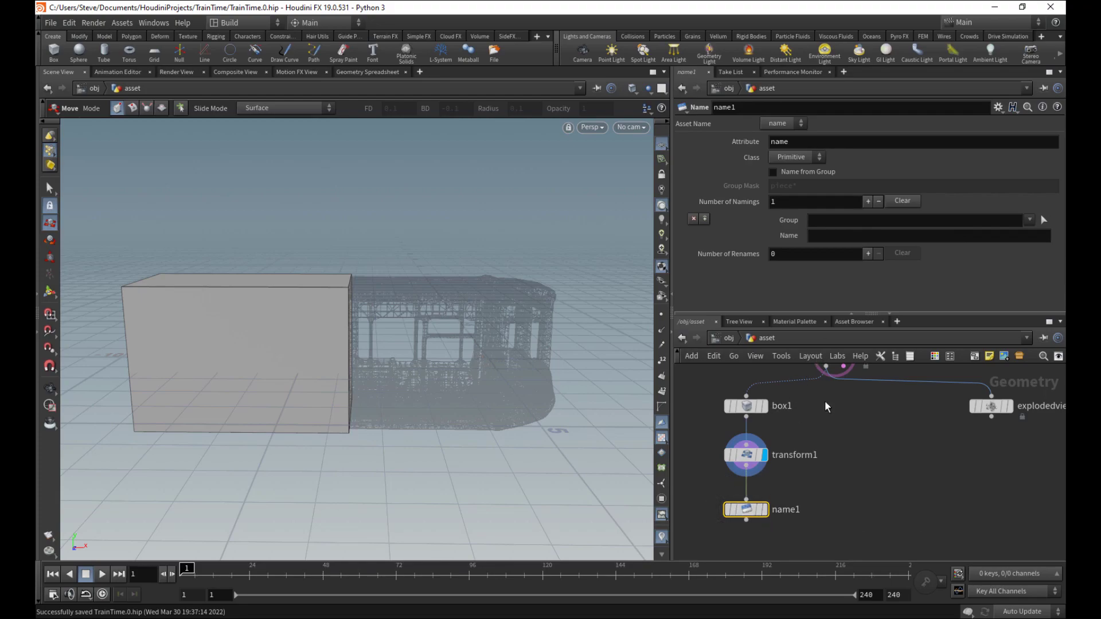
left_click(837, 237)
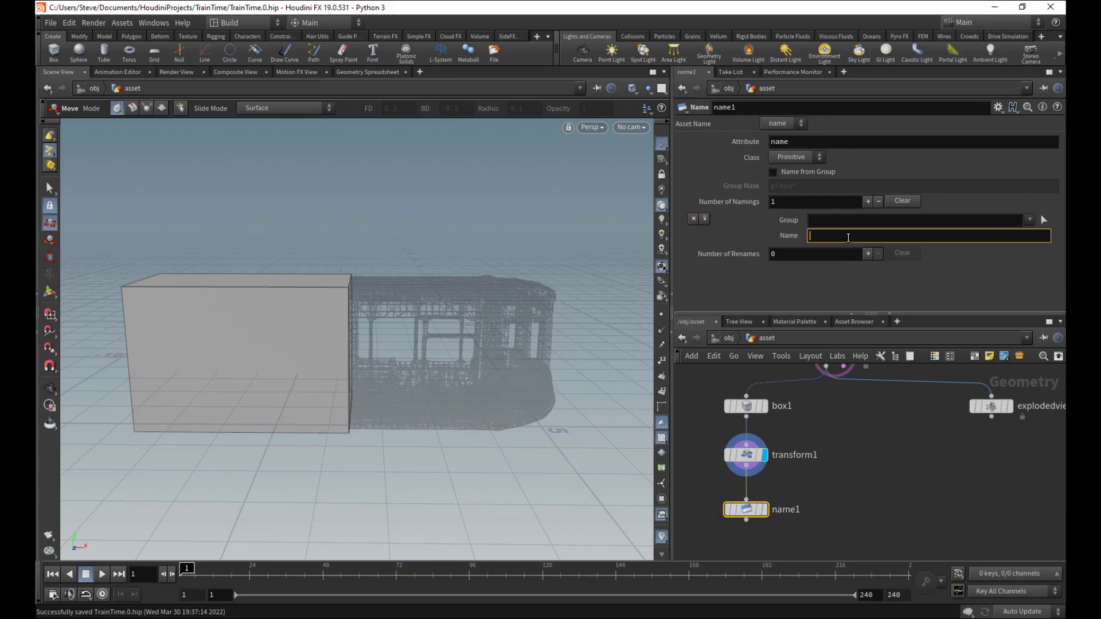
type("back")
key("Return")
left_click(763, 510)
- Add a Merge node combining the Name and Voronoi Fracture outputs, and display the merged box and train
middle_click_drag(809, 545, 800, 504)
key("Tab")
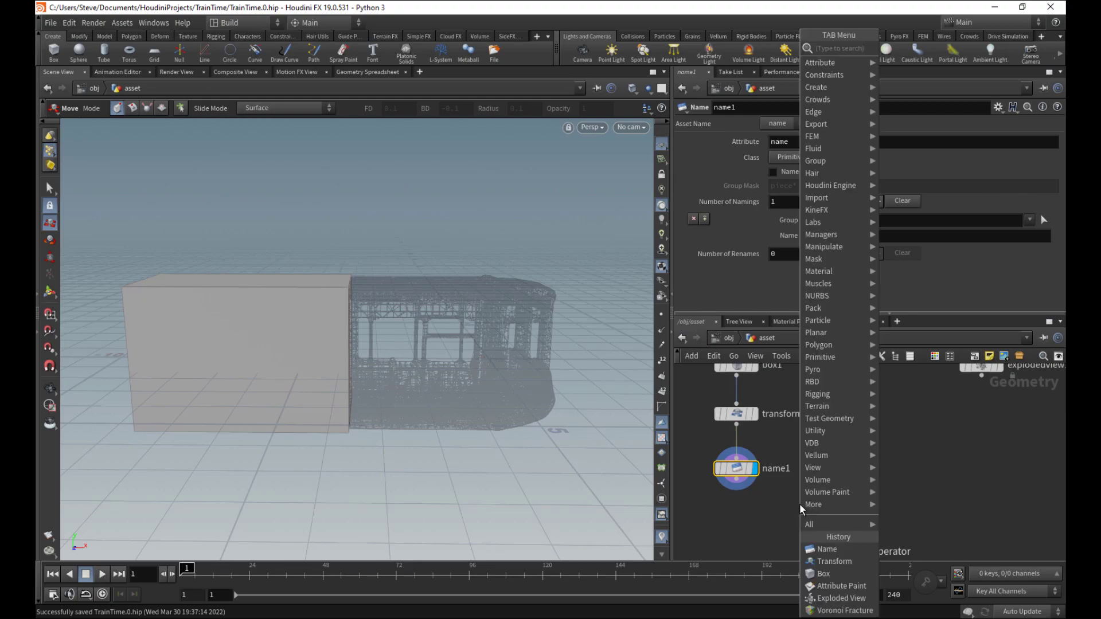
key("Return")
left_click(800, 504)
left_click_drag(740, 480, 796, 493)
left_click(801, 493)
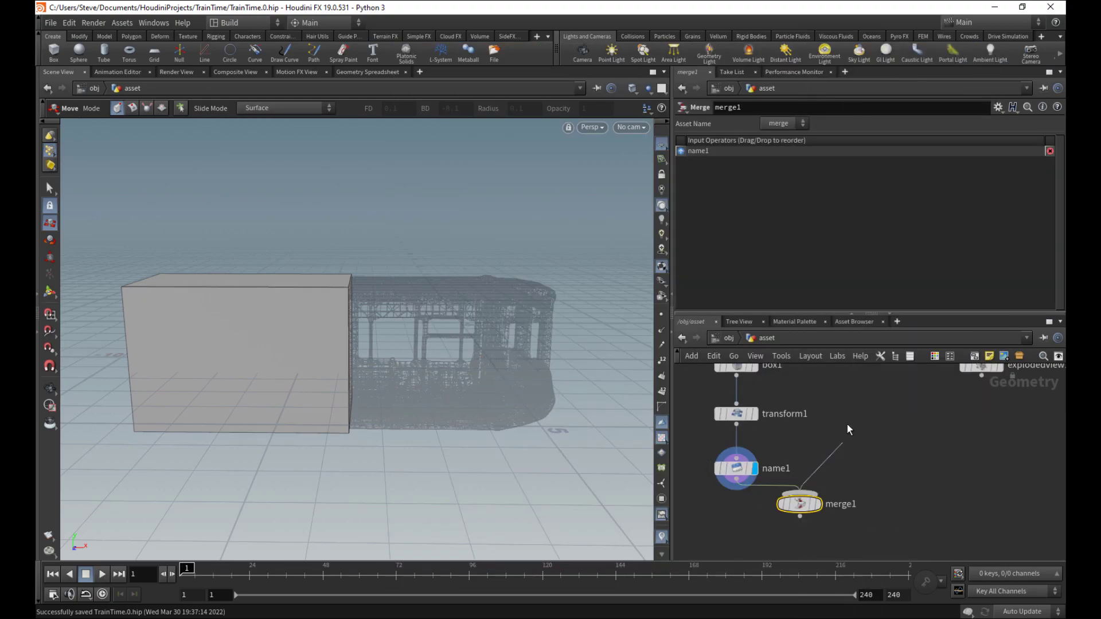
middle_click_drag(847, 426, 811, 495)
left_click(781, 403)
middle_click_drag(786, 548, 792, 436)
left_click(787, 460)
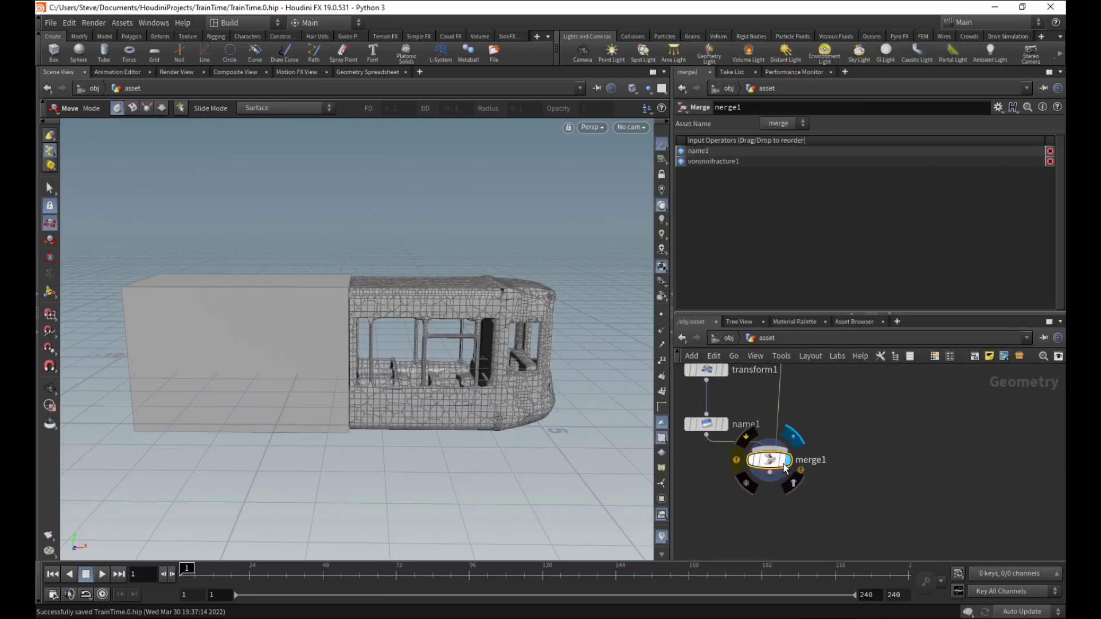
left_click_drag(774, 461, 786, 475)
middle_click_drag(824, 442, 786, 557)
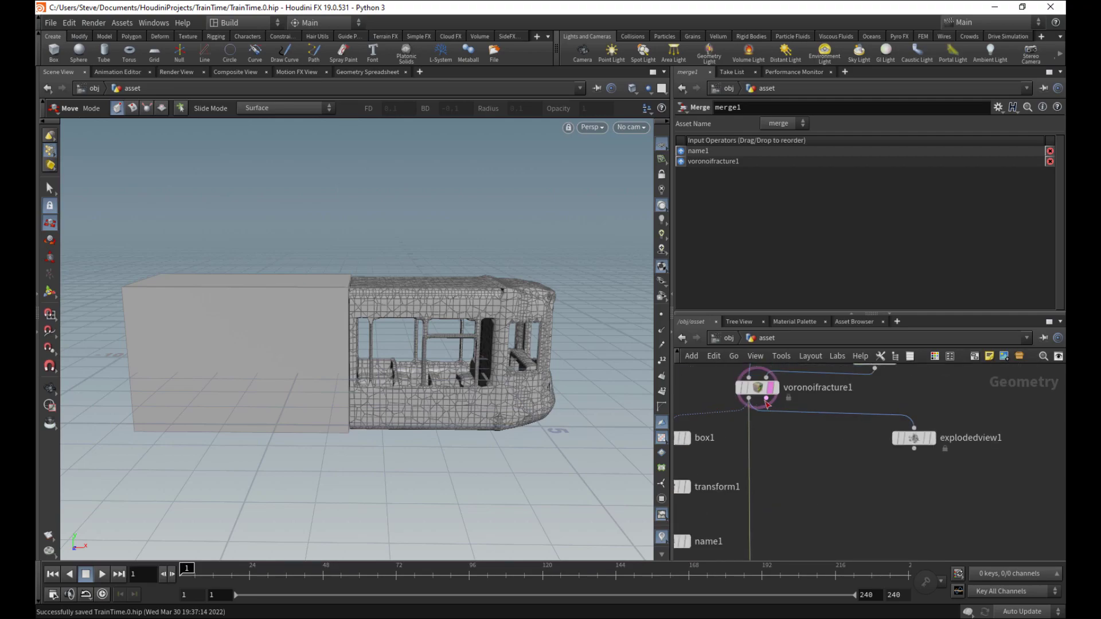
key("Tab")
mouse_move(819, 401)
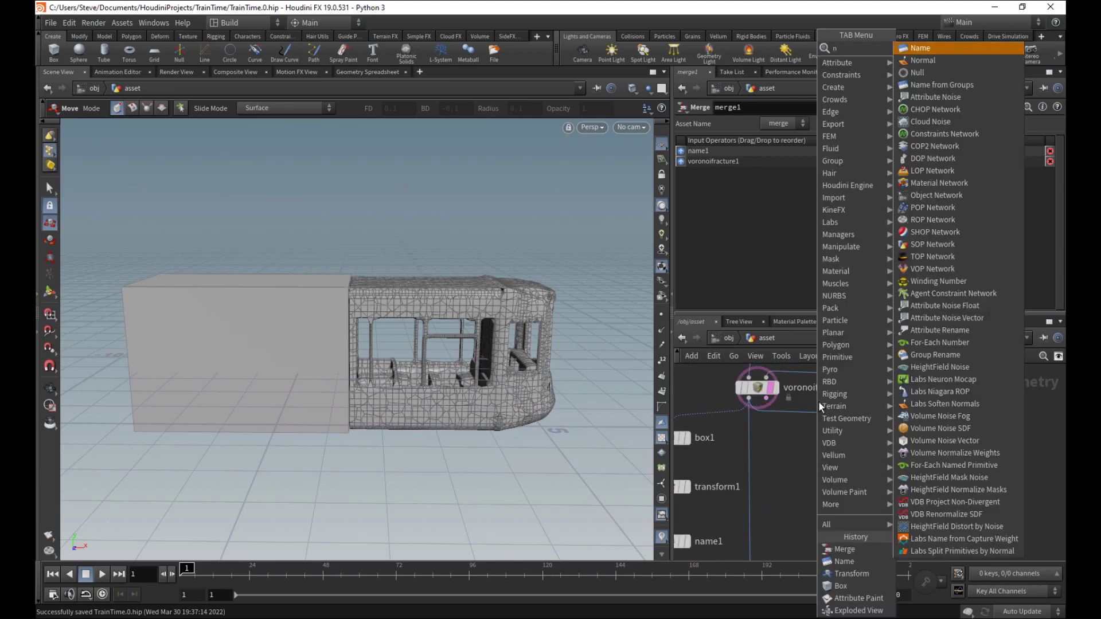
left_click(928, 60)
left_click(803, 486)
left_click_drag(773, 403, 804, 489)
key("Delete")
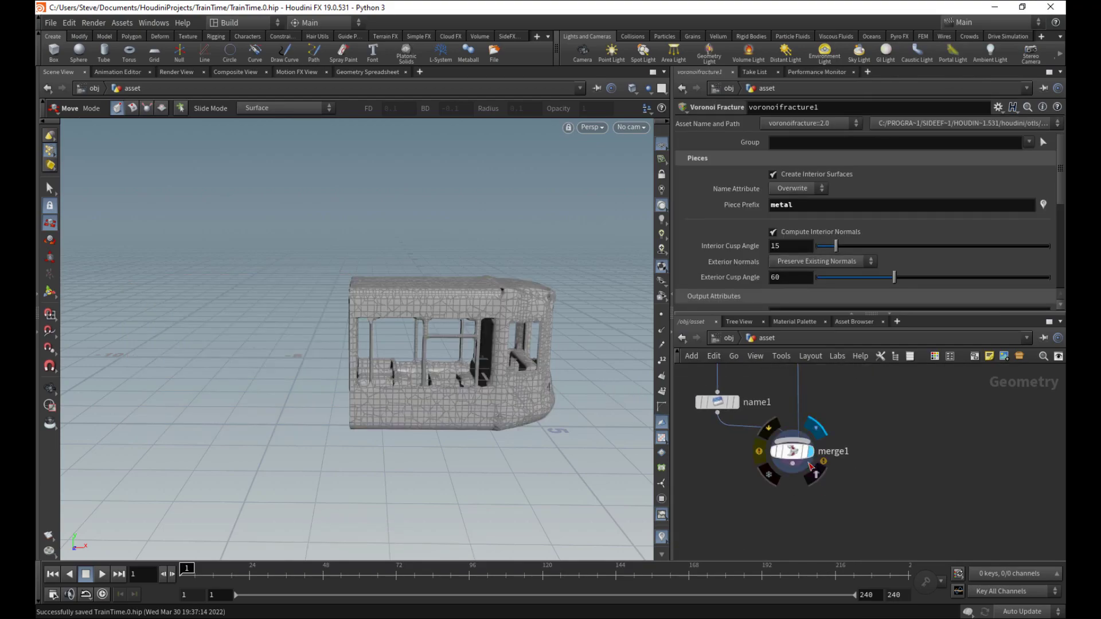
- Display the Merge node's result again and save the scene
left_click(809, 452)
middle_click_drag(783, 519, 790, 510)
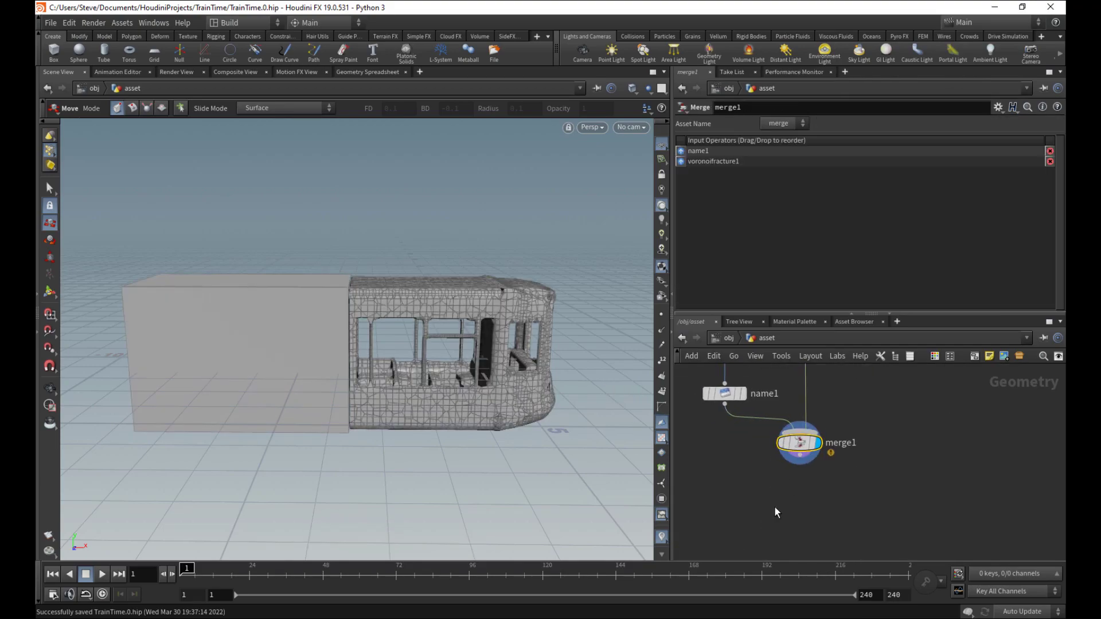
key("ctrl+s")
left_click_drag(531, 418, 466, 437, "alt")
key("t")
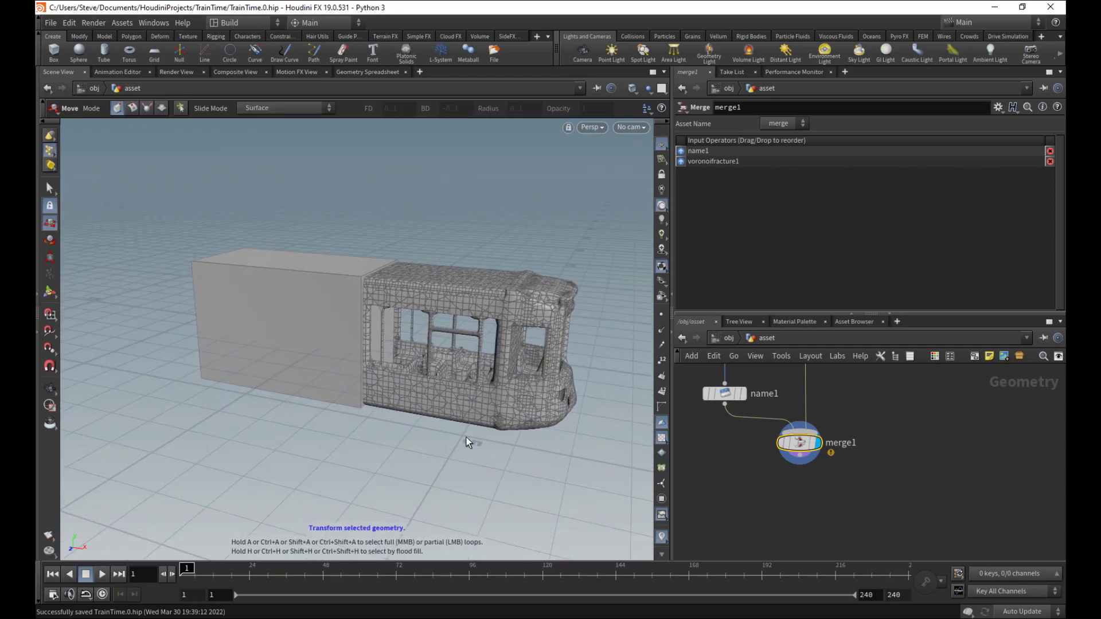
- Add a Null node below the Merge node and connect it to the merged output
key("Tab")
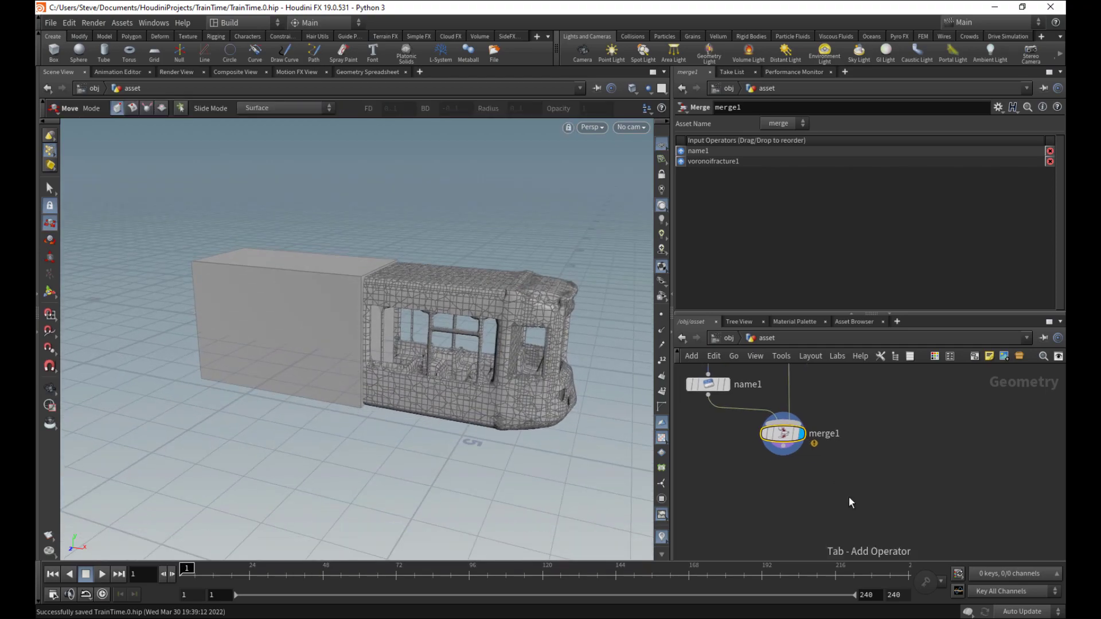
type("nu")
left_click(949, 49)
left_click(783, 490)
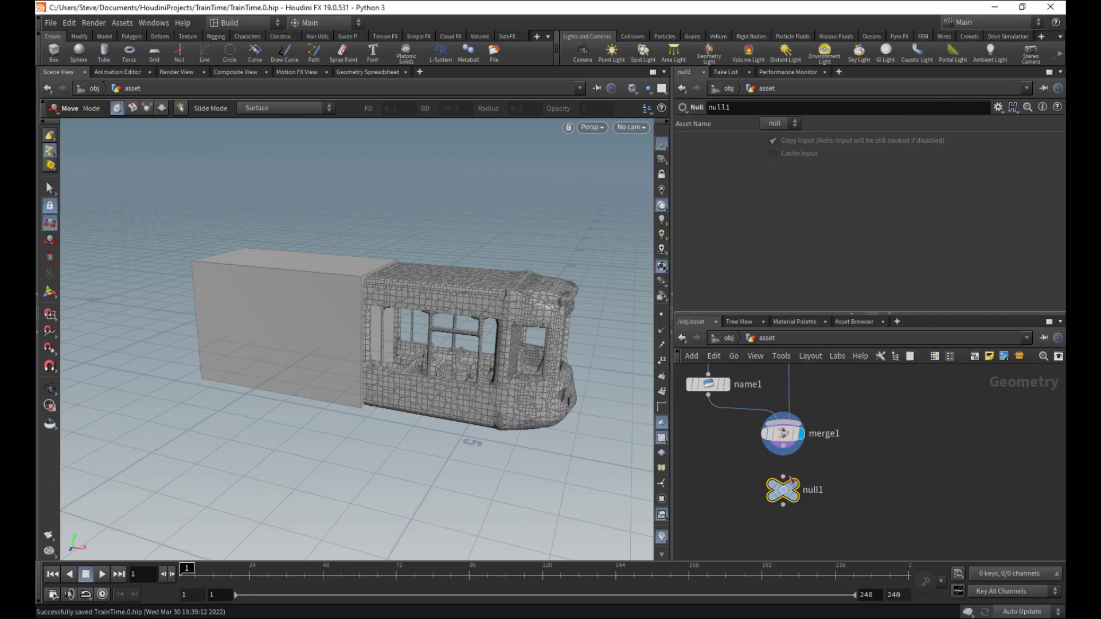
double_click(835, 491)
- Rename the Null node as PIECES
double_click(834, 491)
mouse_move(774, 498)
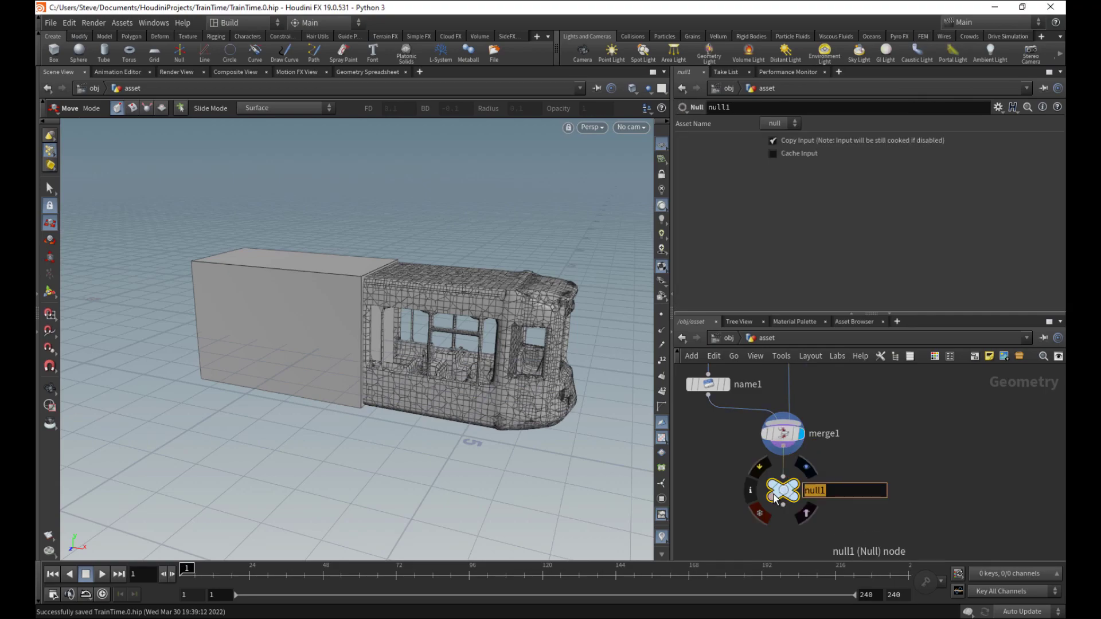
type("PICEE")
key("BackSpace")
key("BackSpace")
key("BackSpace")
key("BackSpace")
type("IECES")
key("Return")
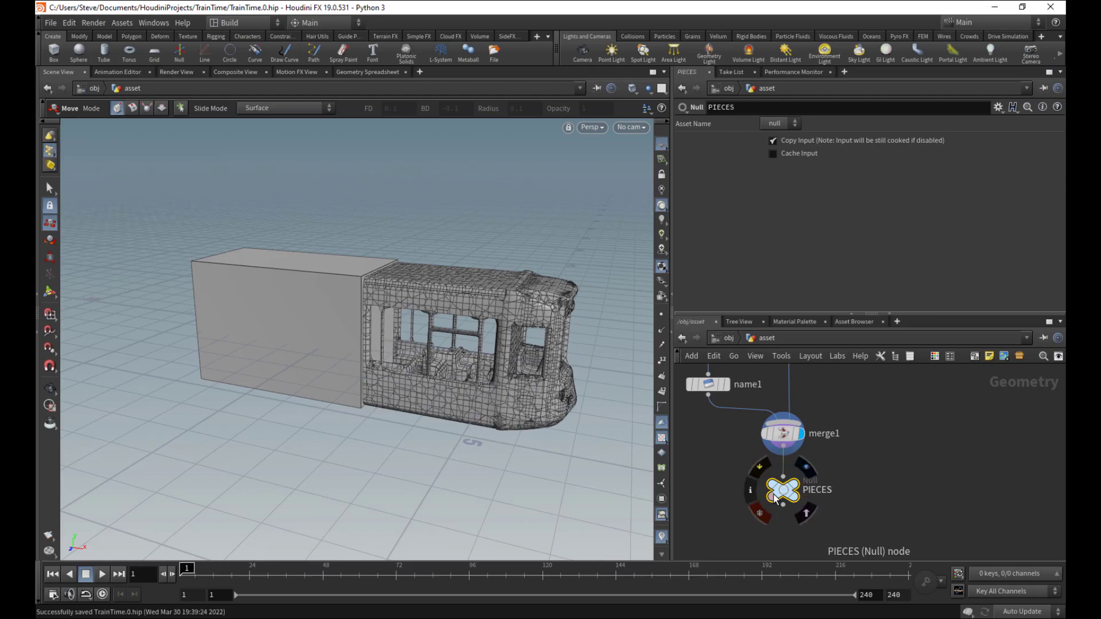